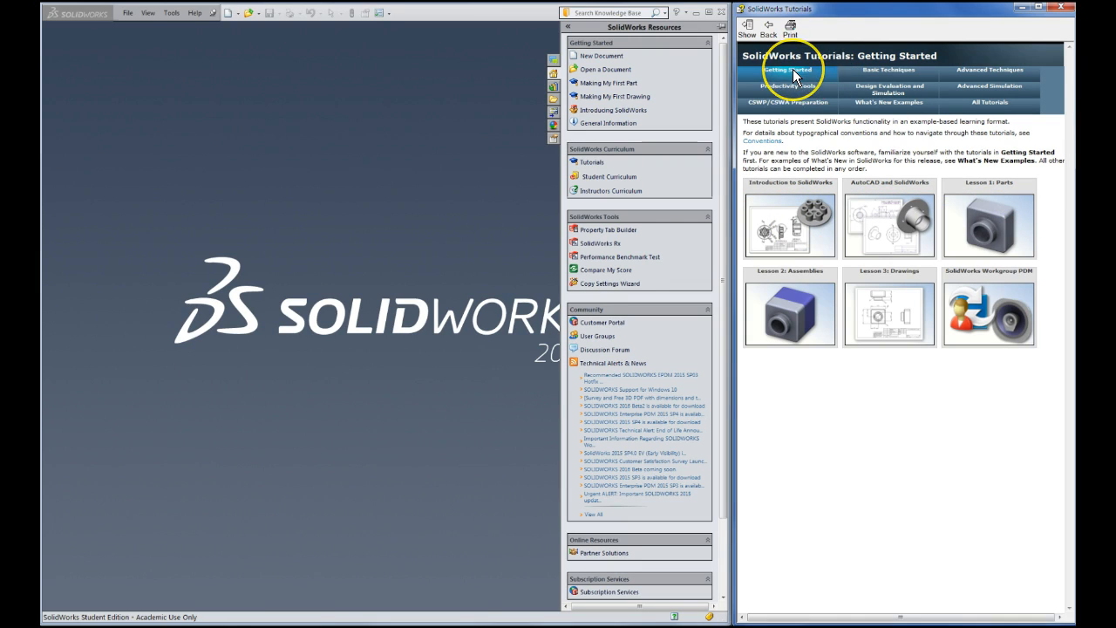
# Browse the Basic Techniques and Advanced Techniques tutorials, then return to Getting Started
pyautogui.click(870, 72)
pyautogui.click(967, 73)
pyautogui.click(779, 75)
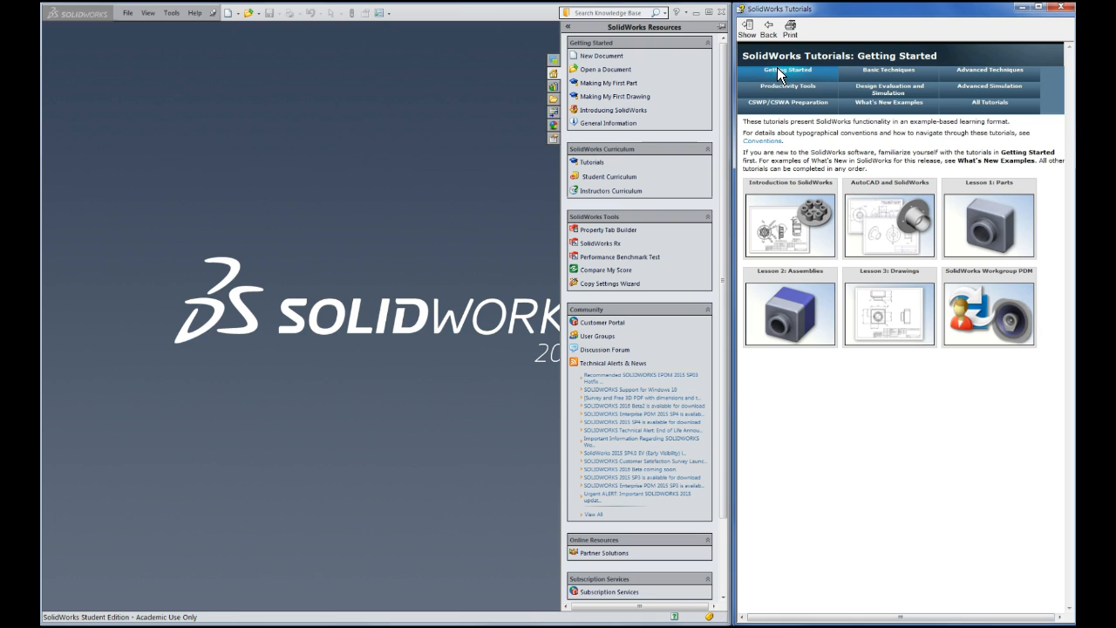
# Close the Tutorials window and widen the SolidWorks window across the screen
pyautogui.click(1064, 10)
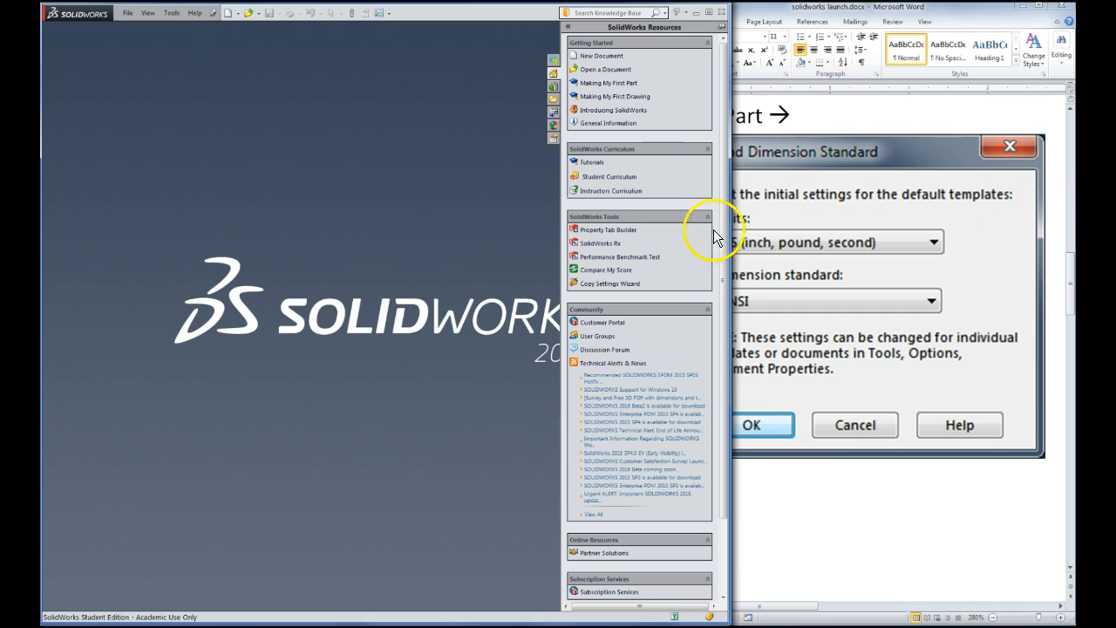
pyautogui.moveTo(731, 238); pyautogui.dragTo(1058, 241)
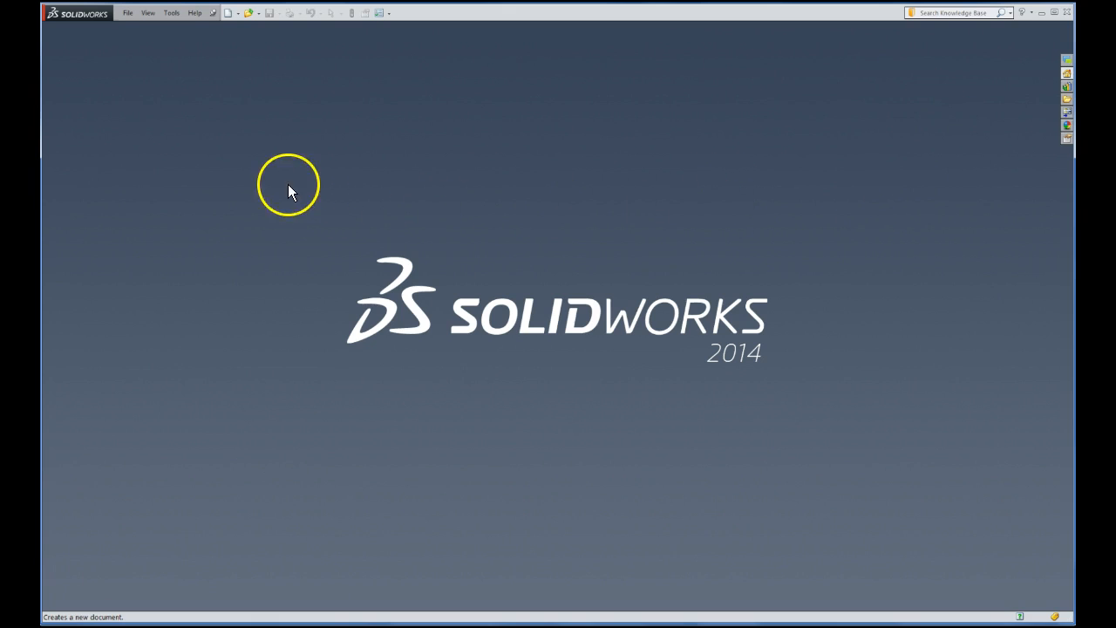
# Create a new Part document, Part2, from the New SolidWorks Document dialog
pyautogui.click(229, 13)
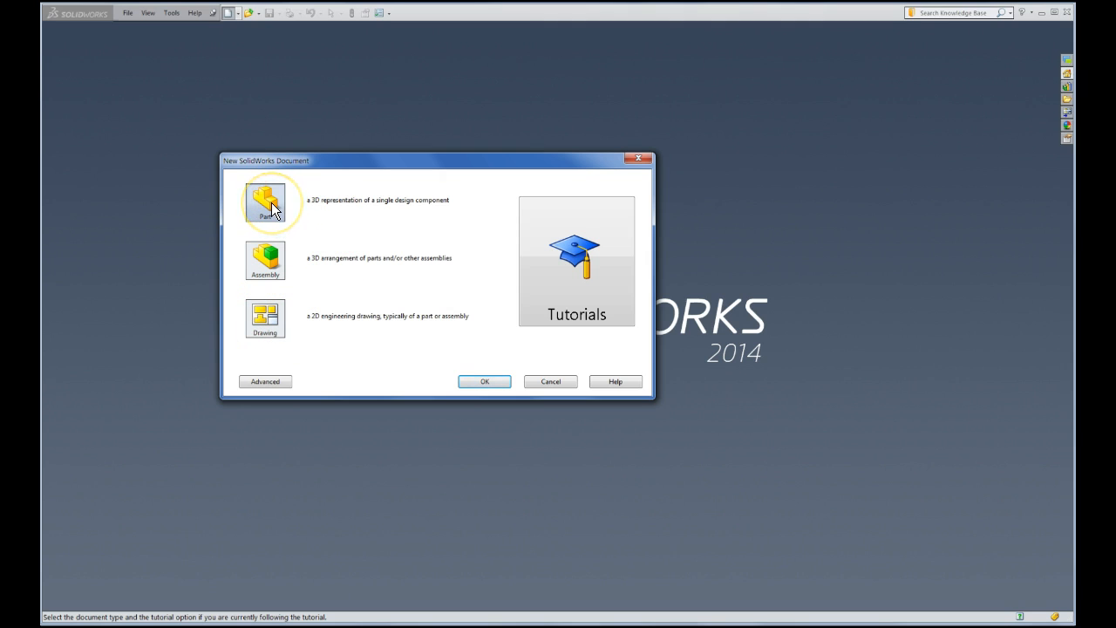
pyautogui.click(272, 268)
pyautogui.click(273, 313)
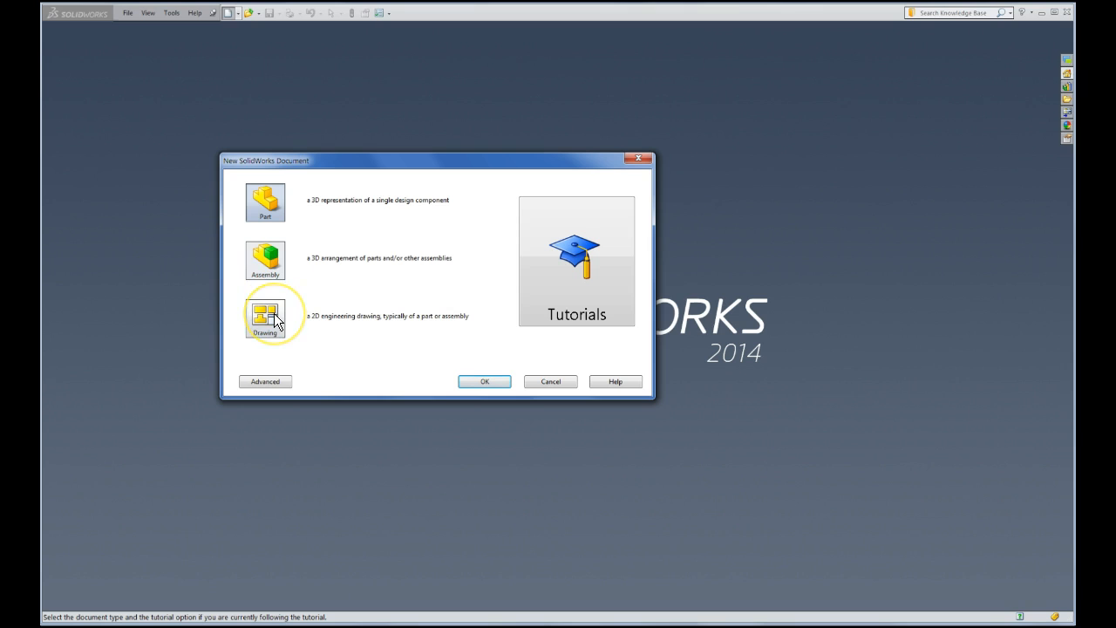
pyautogui.click(272, 256)
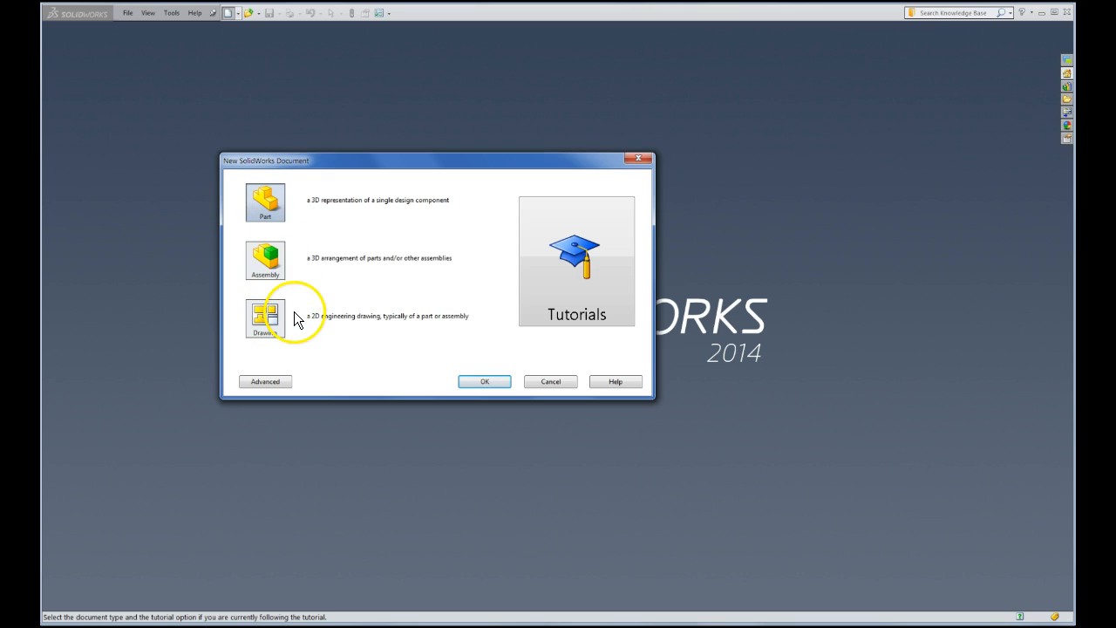
pyautogui.click(485, 381)
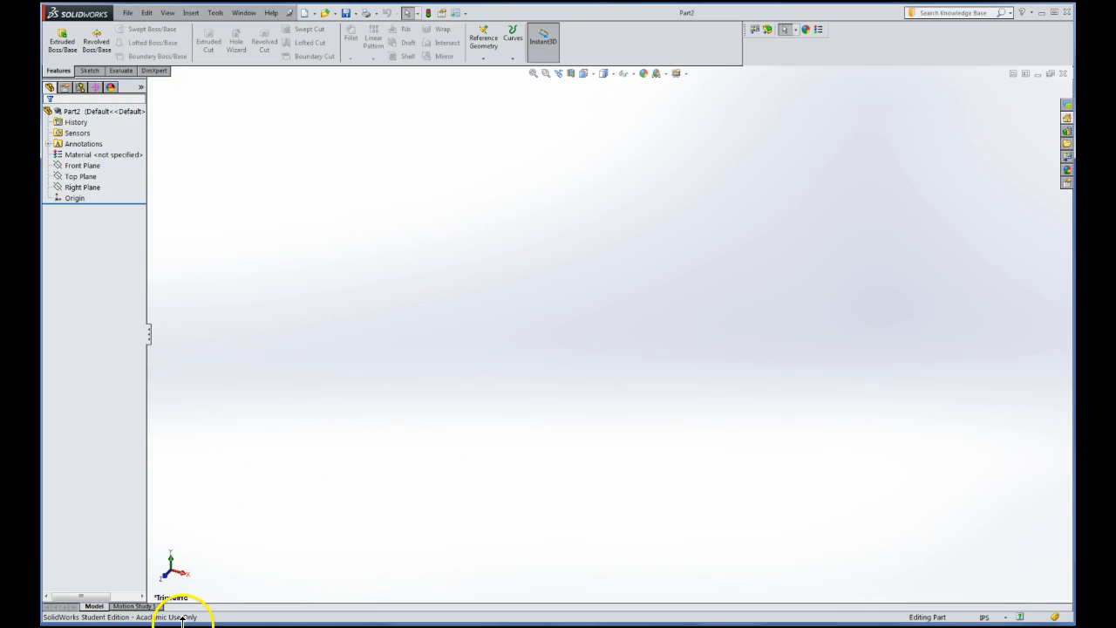
# Bring the Word notes solidworks launch.docx up beside SolidWorks from the taskbar
pyautogui.click(230, 574)
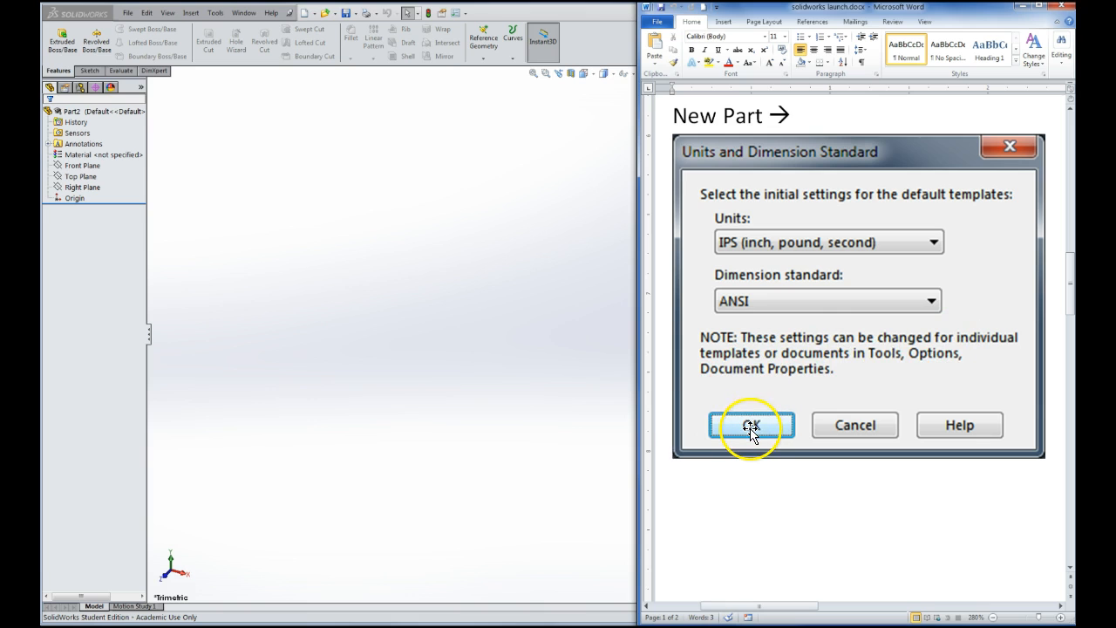
# Switch from SolidWorks to the Word notes and minimize Word to reveal Part1
pyautogui.click(485, 274)
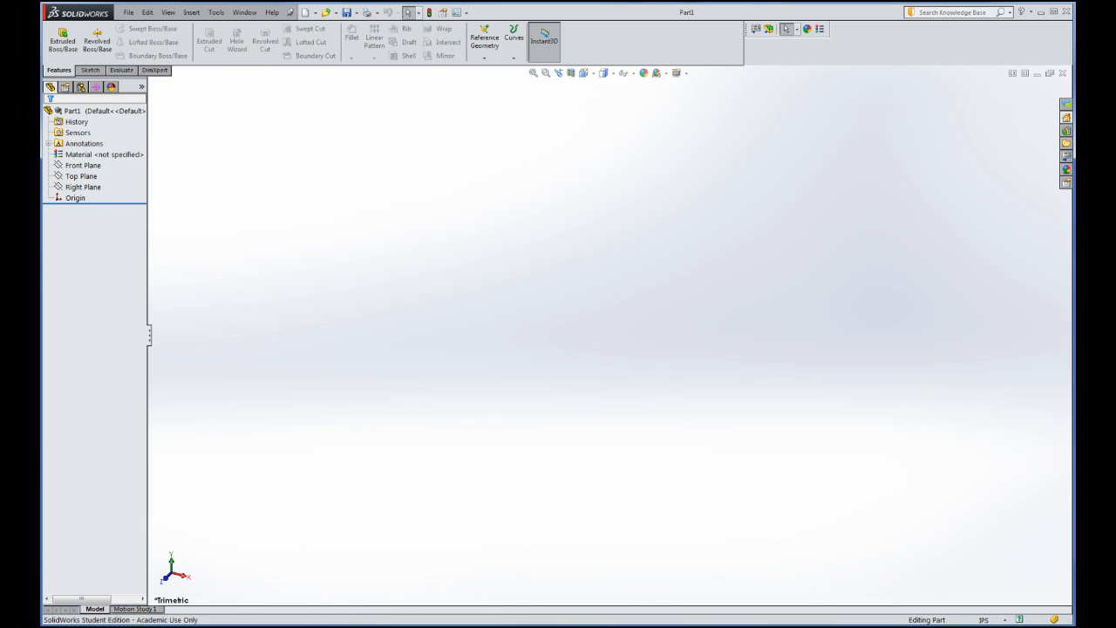
pyautogui.click(212, 625)
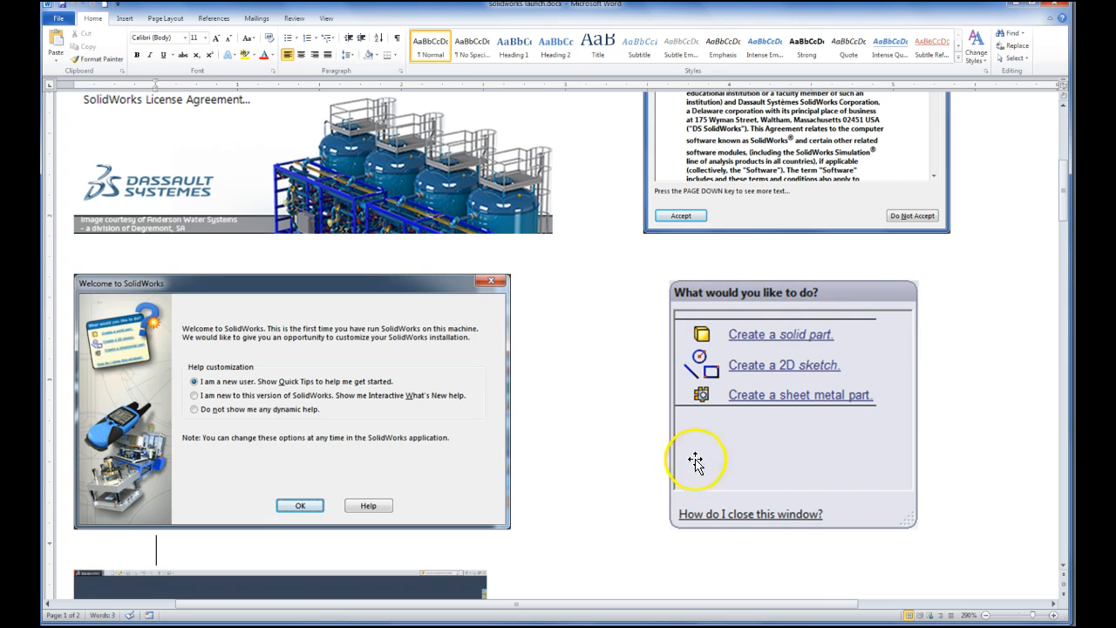
pyautogui.click(1014, 7)
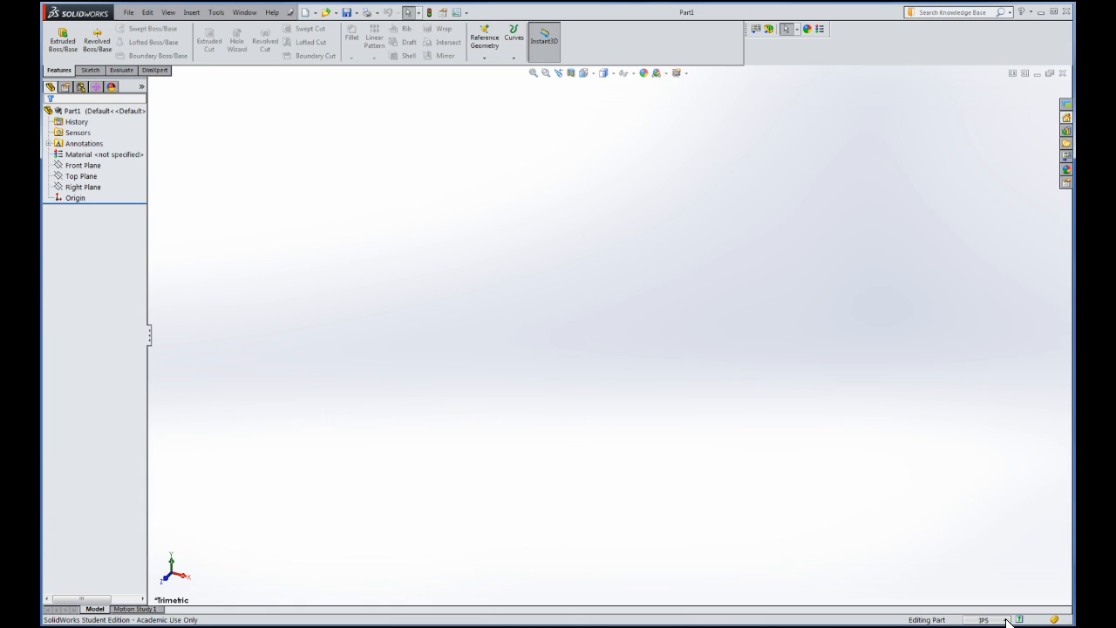
pyautogui.click(1007, 620)
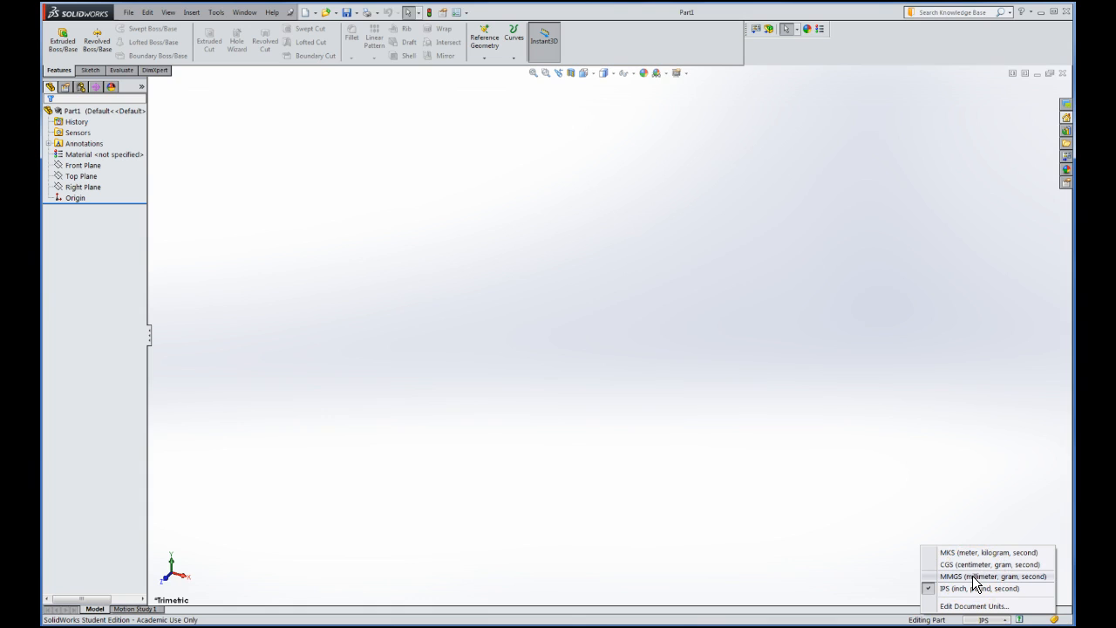
pyautogui.click(778, 546)
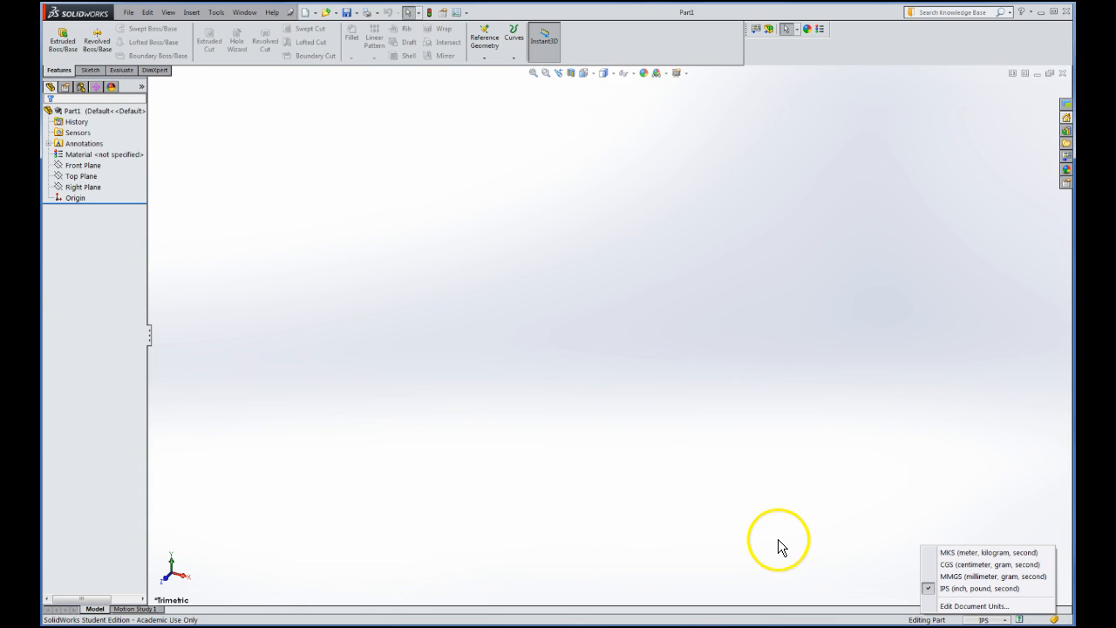
pyautogui.click(770, 537)
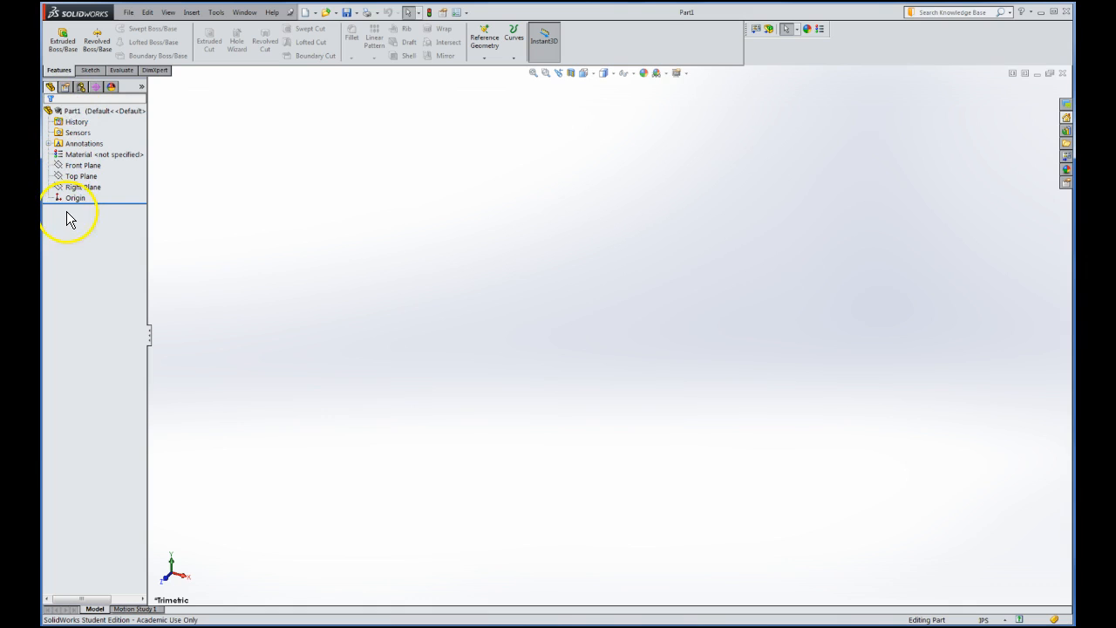
pyautogui.click(74, 111)
pyautogui.click(71, 132)
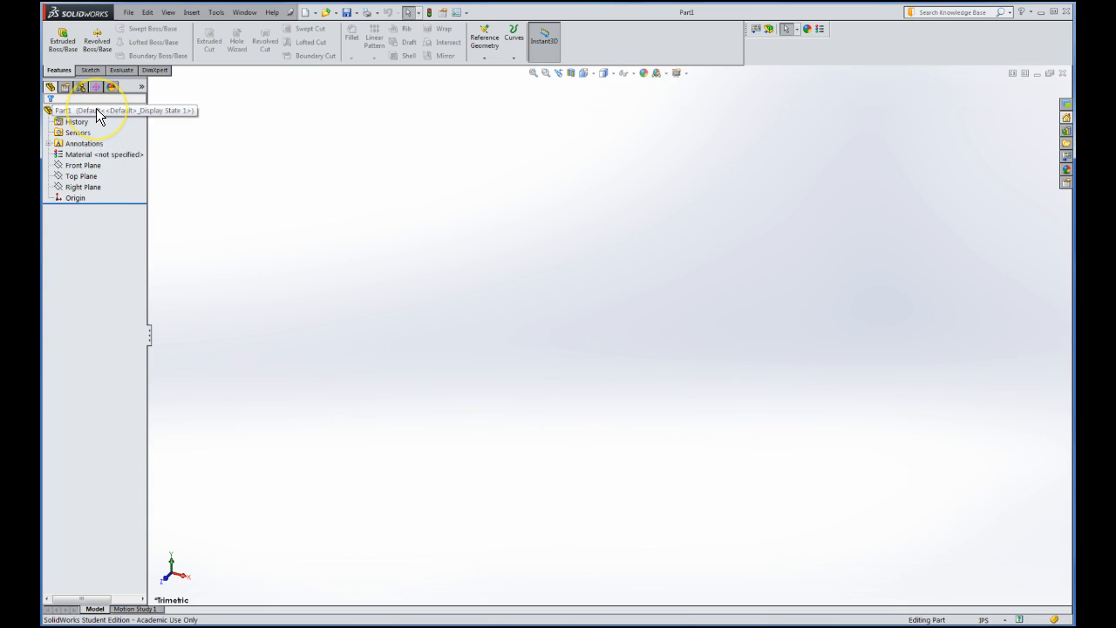
pyautogui.click(84, 155)
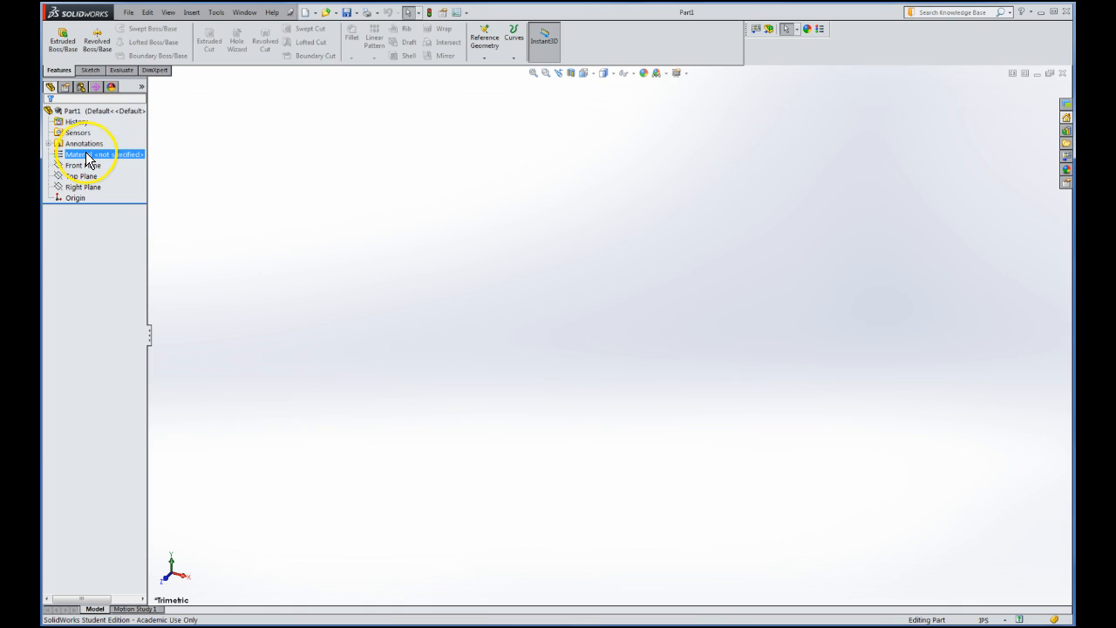
pyautogui.click(80, 166)
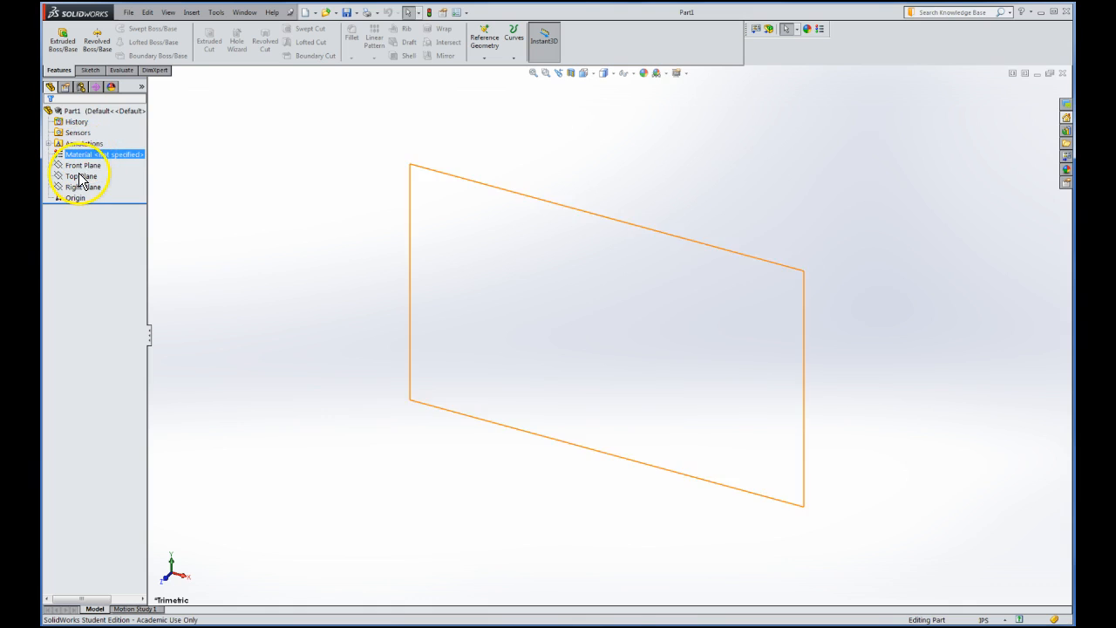
pyautogui.click(78, 176)
pyautogui.click(77, 187)
pyautogui.click(74, 200)
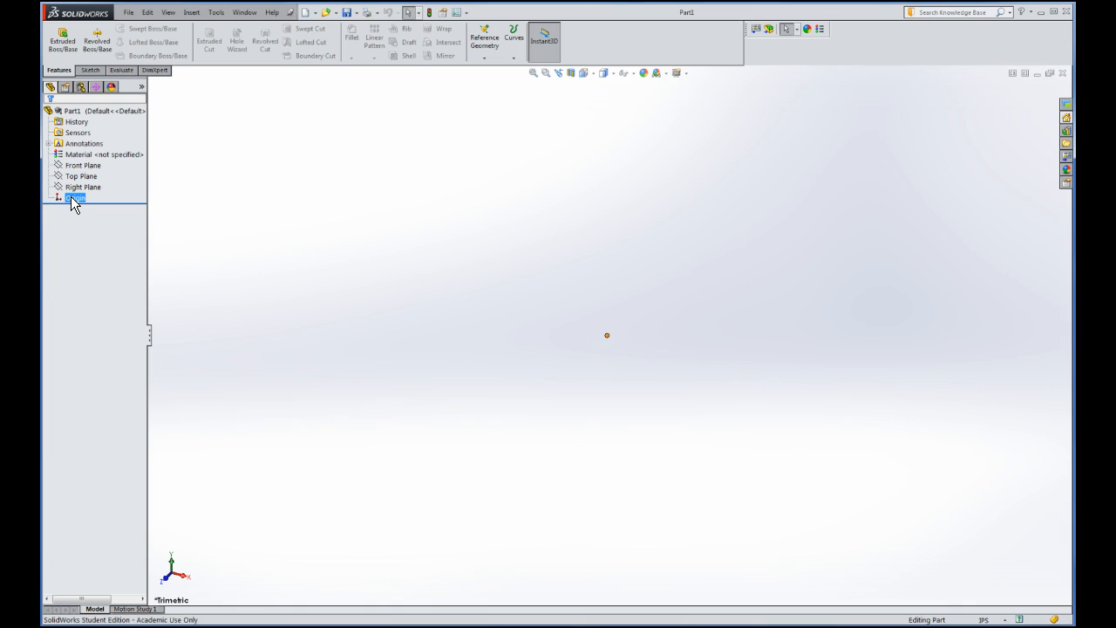
pyautogui.click(632, 323)
pyautogui.click(81, 200)
pyautogui.click(91, 71)
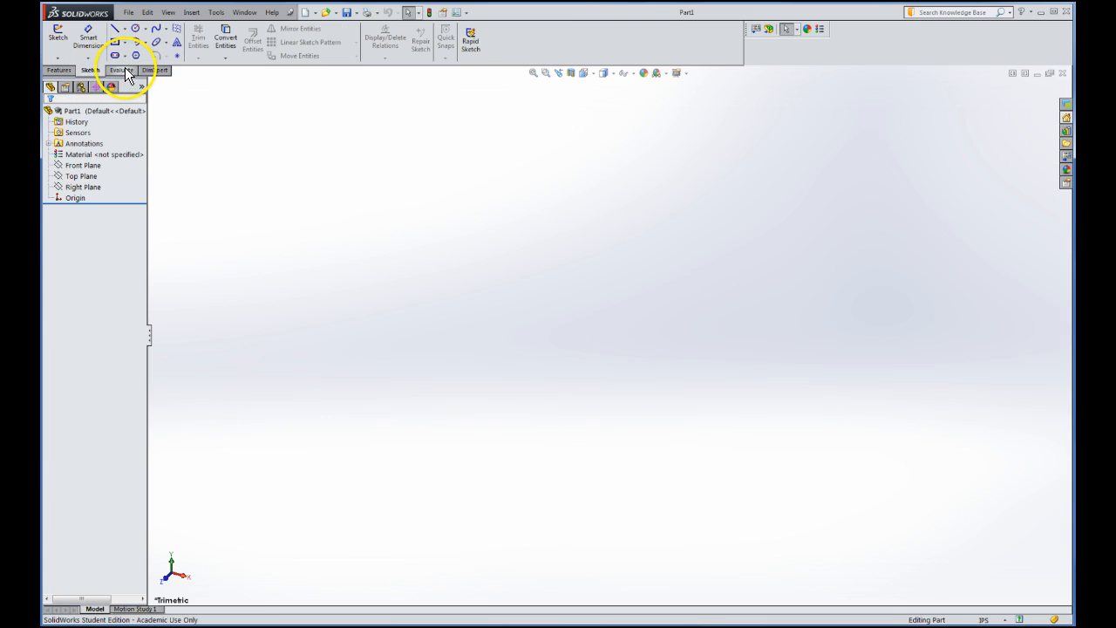
pyautogui.click(124, 69)
pyautogui.click(152, 70)
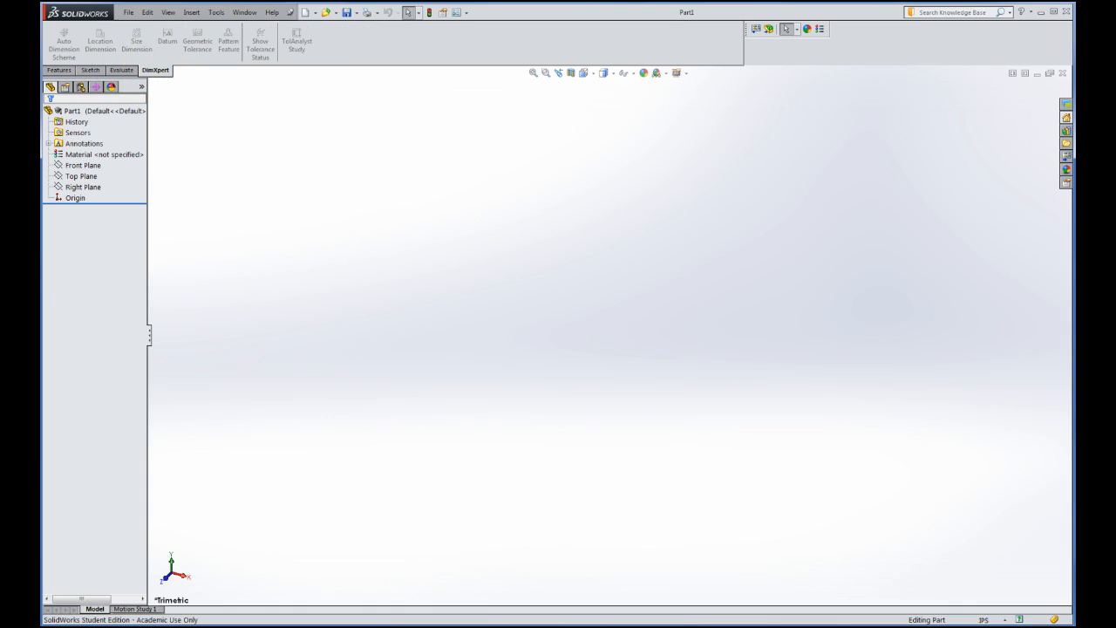
pyautogui.click(60, 70)
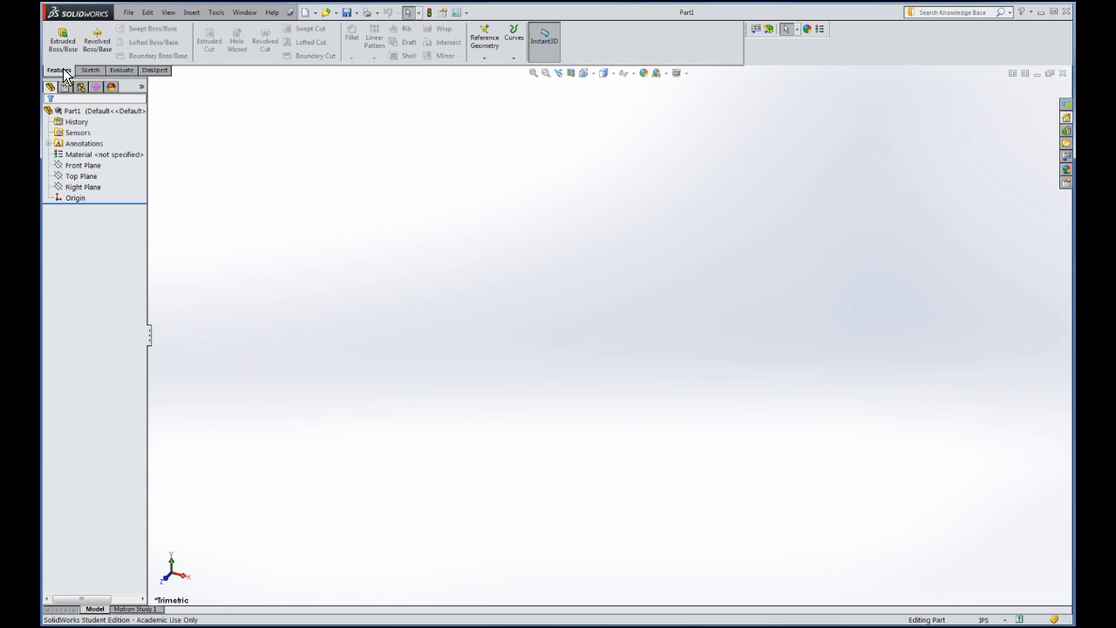
pyautogui.click(88, 70)
pyautogui.click(123, 70)
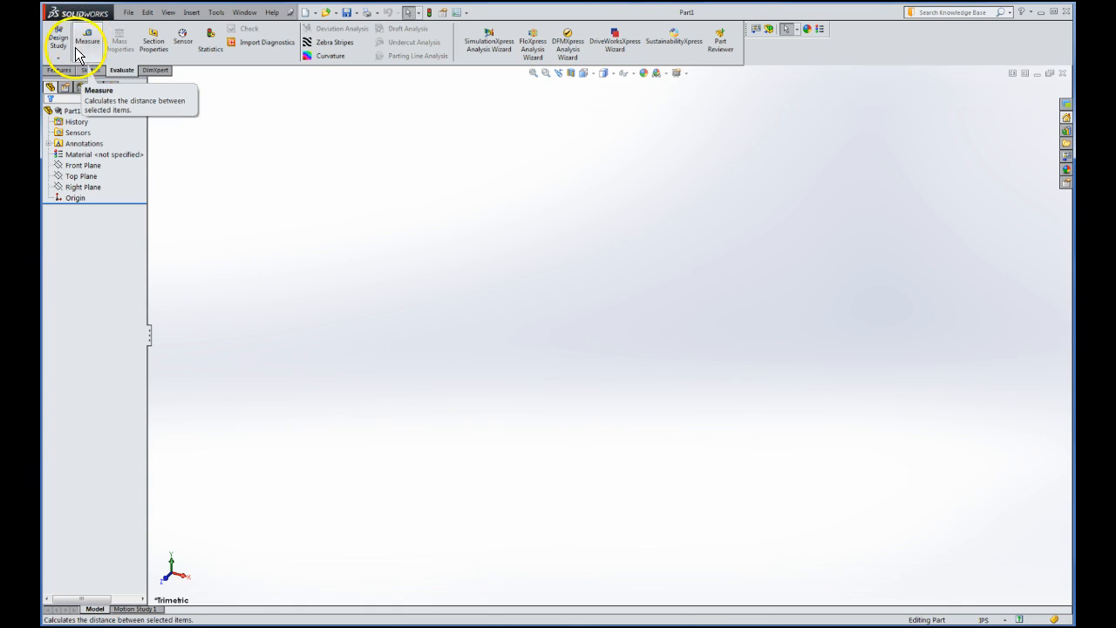
pyautogui.click(56, 71)
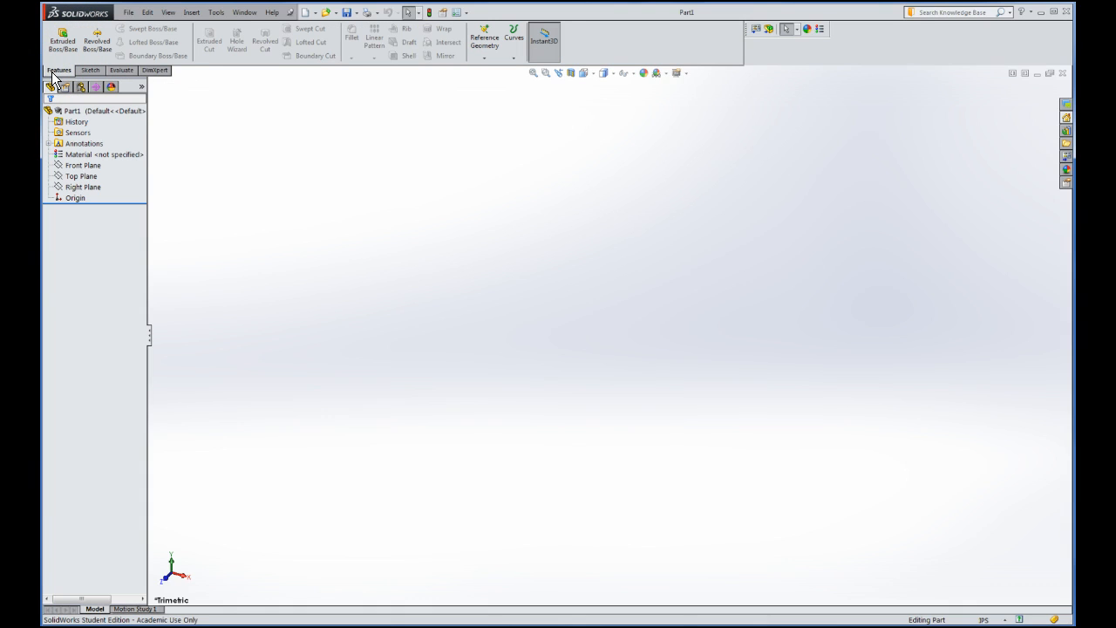
pyautogui.click(101, 71)
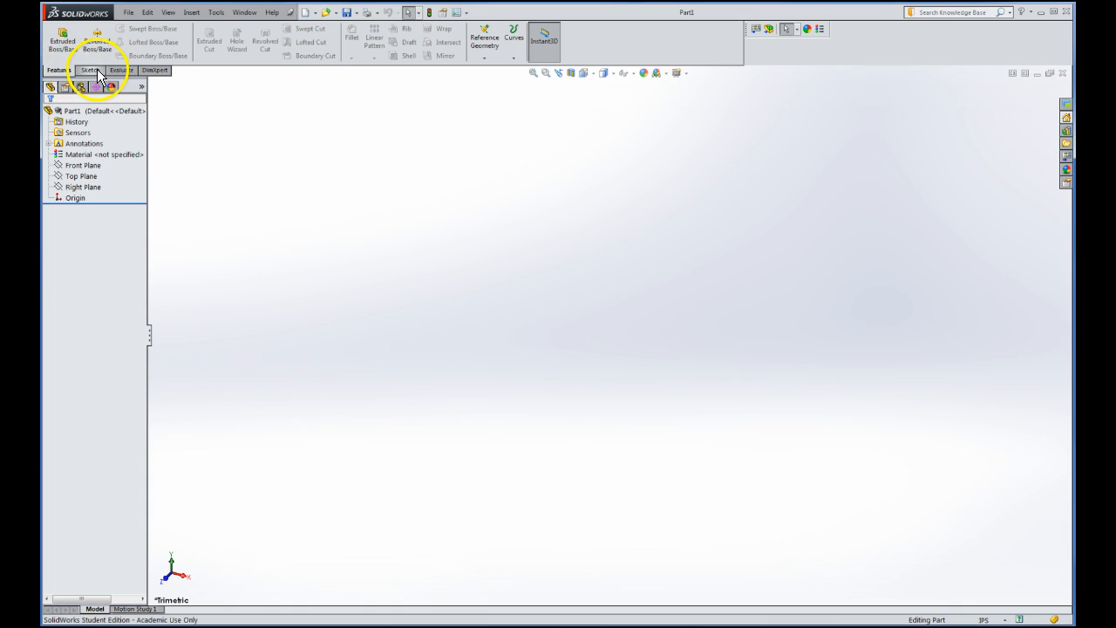
pyautogui.click(91, 70)
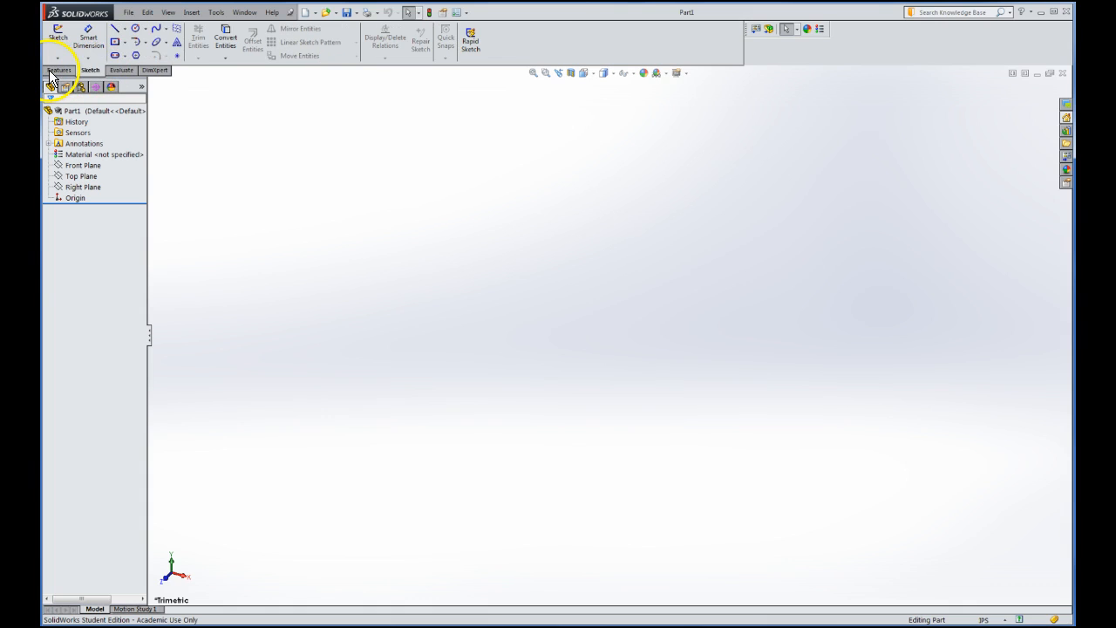
pyautogui.click(52, 71)
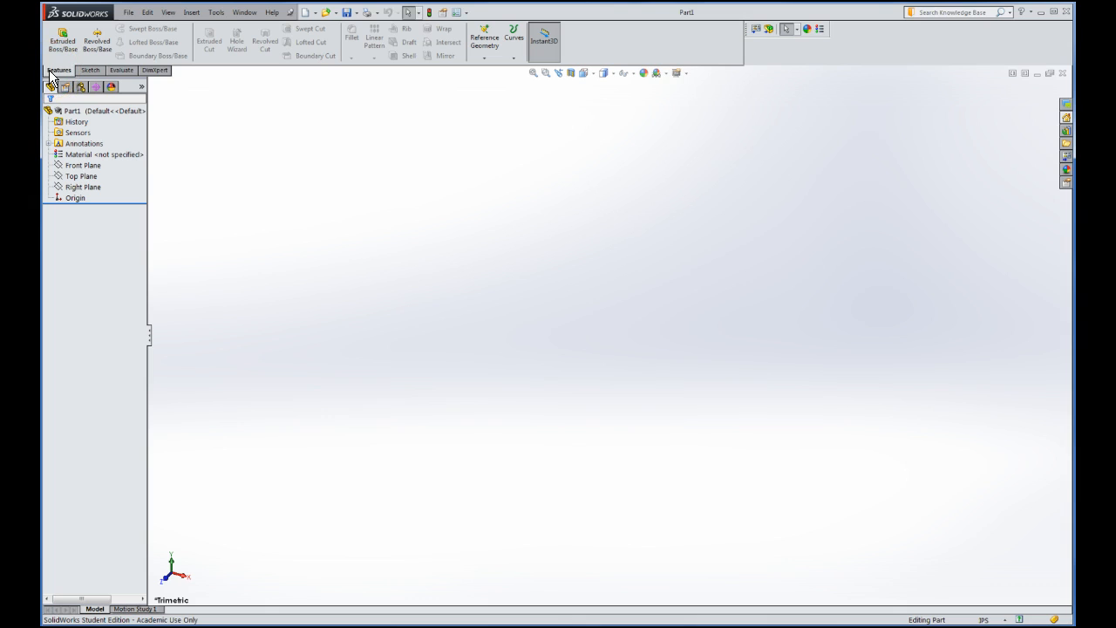
pyautogui.click(91, 70)
pyautogui.click(92, 71)
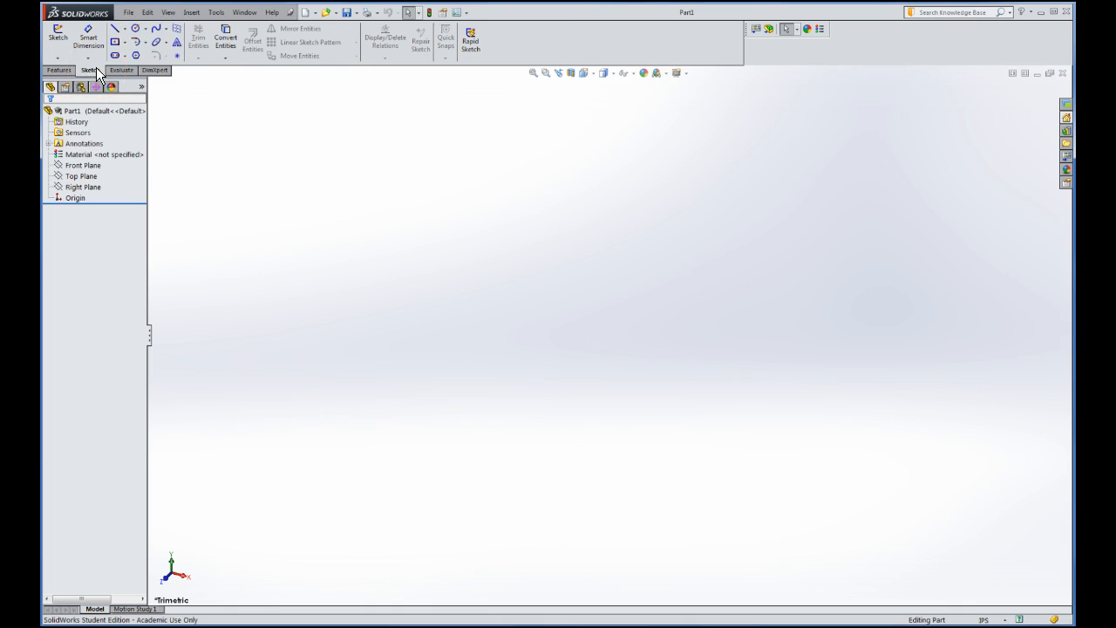
pyautogui.click(88, 68)
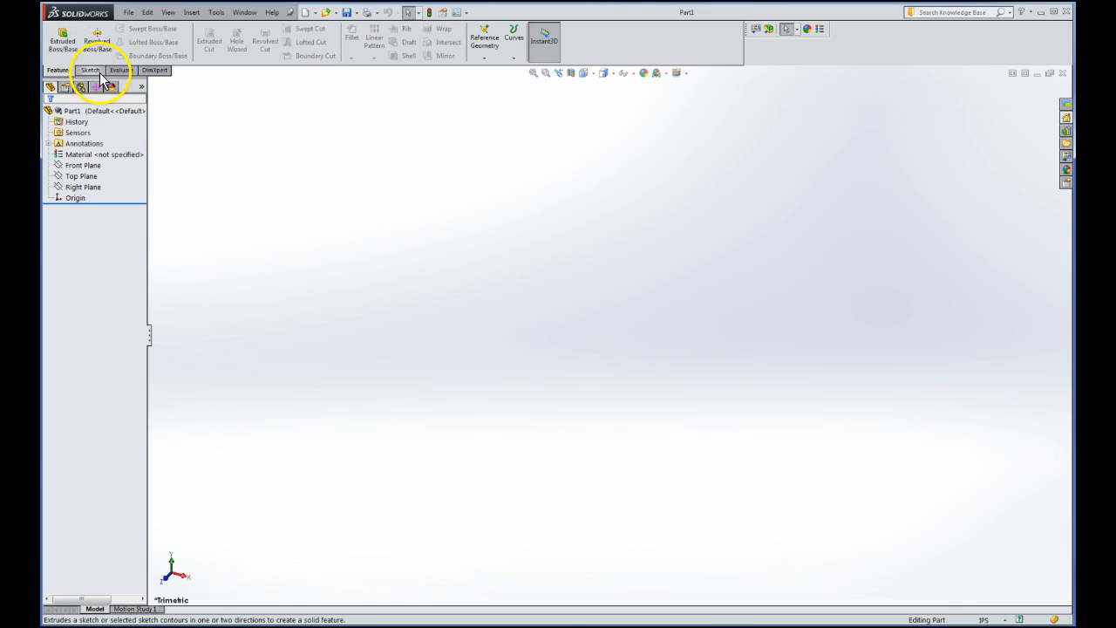
pyautogui.click(91, 70)
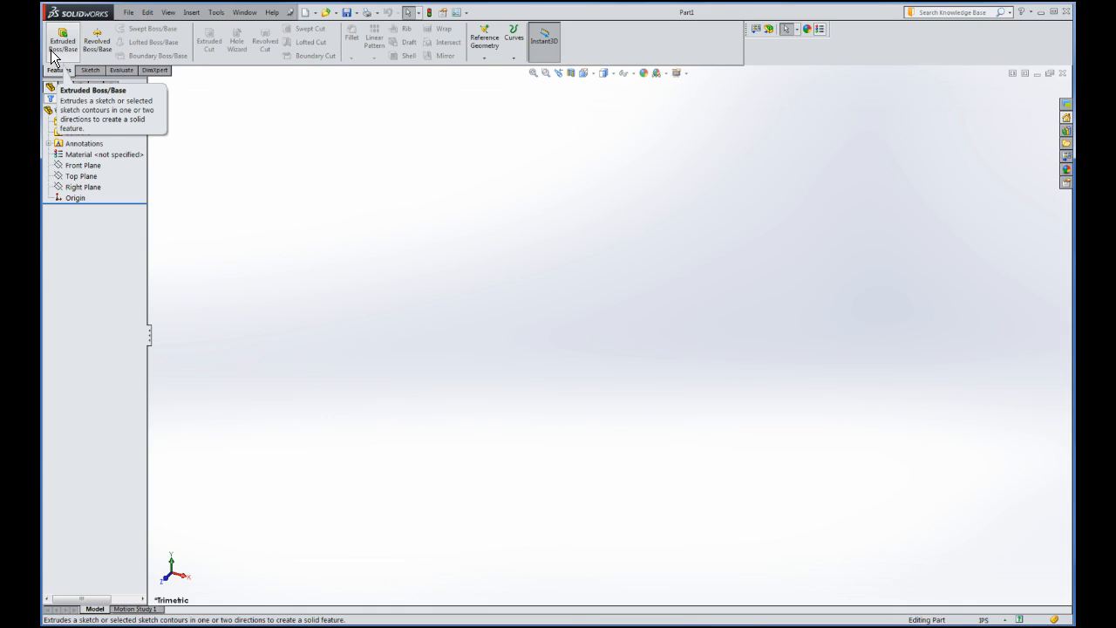
pyautogui.click(1066, 120)
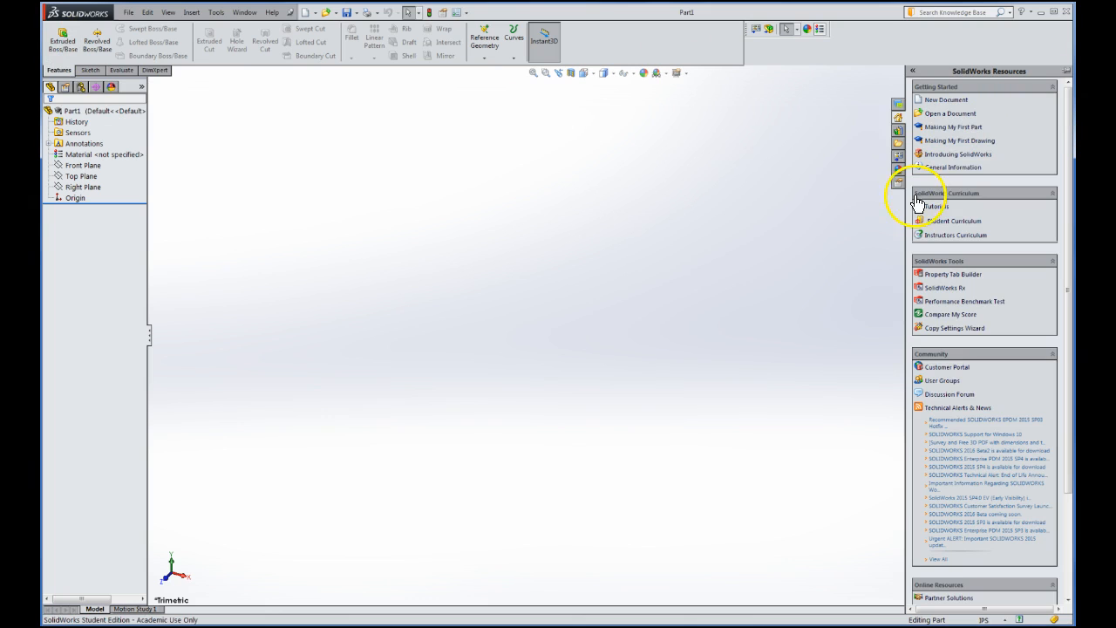
pyautogui.click(935, 206)
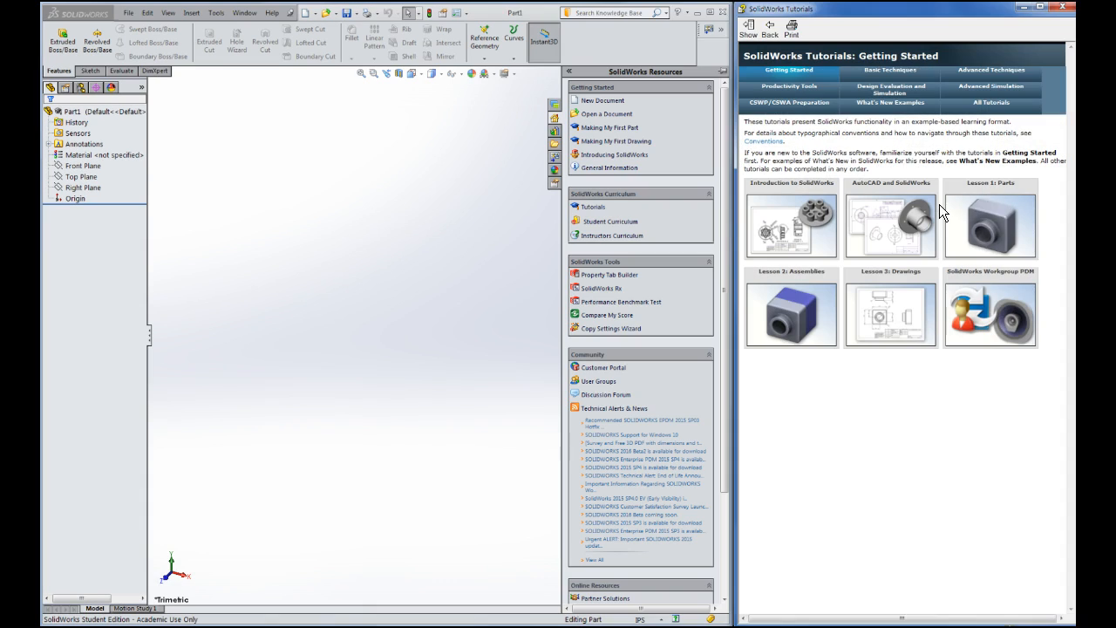
pyautogui.moveTo(1012, 209)
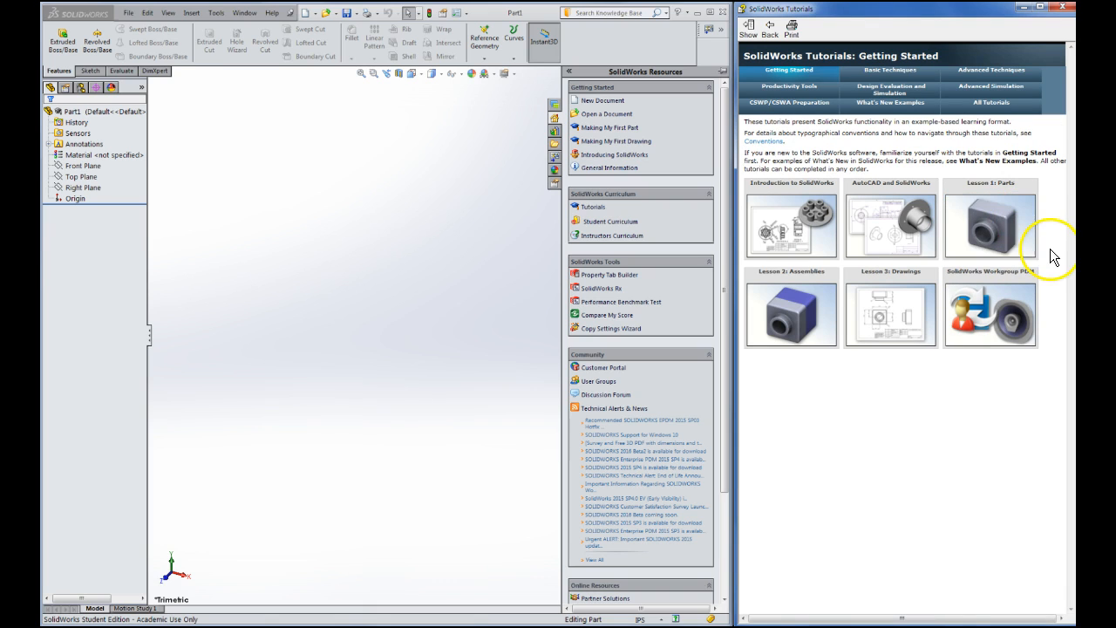
pyautogui.click(998, 237)
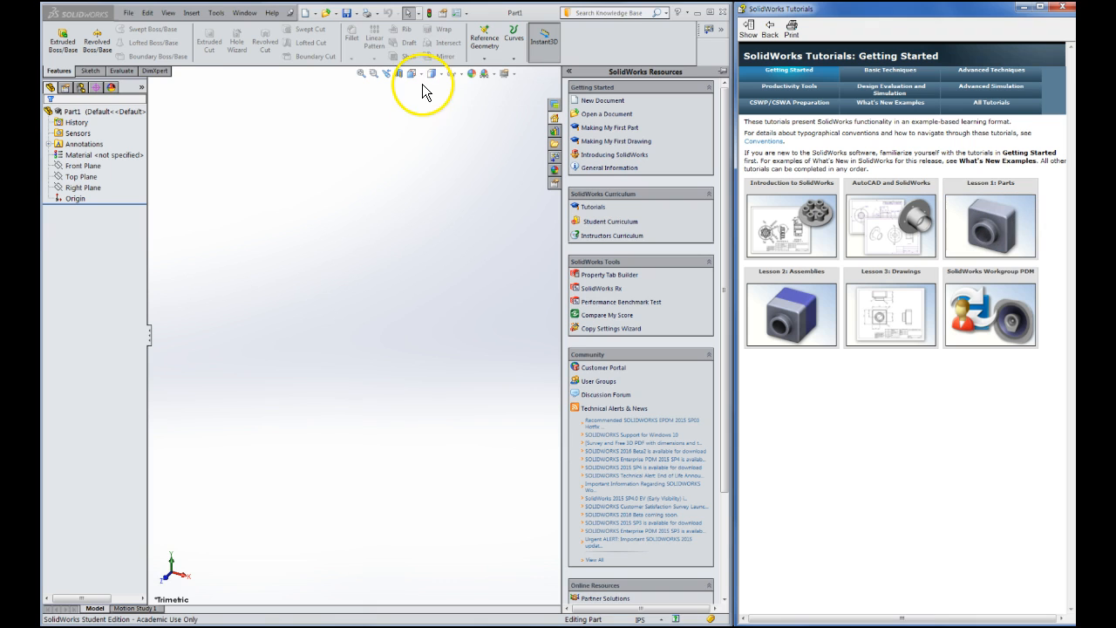
pyautogui.click(1064, 10)
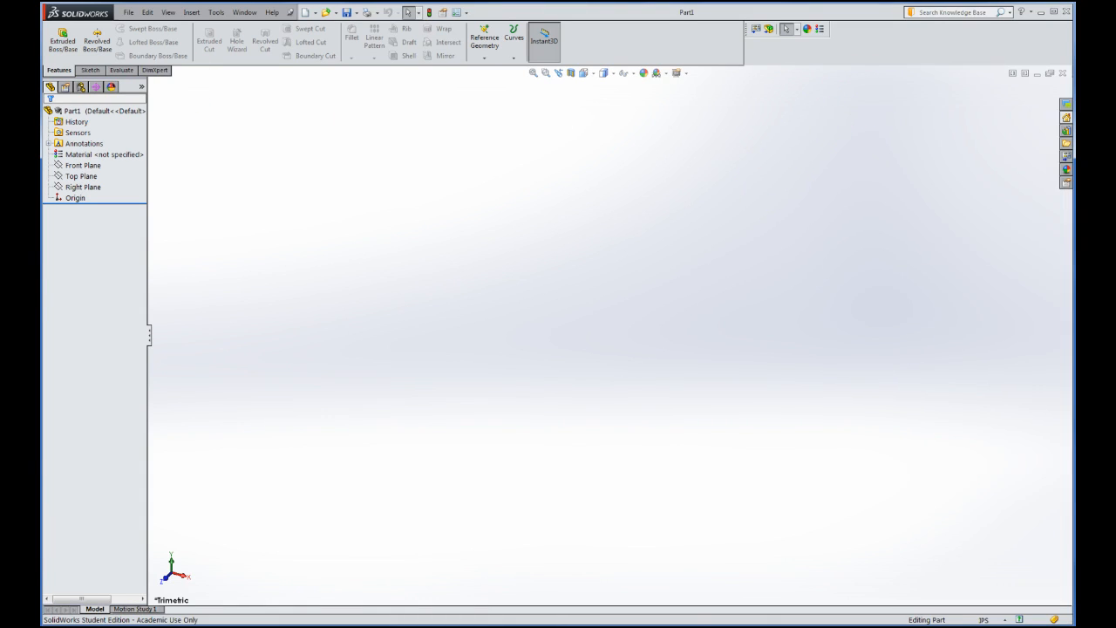
# Start Extruded Boss/Base and toggle between the FeatureManager tree and extrude settings
pyautogui.click(62, 48)
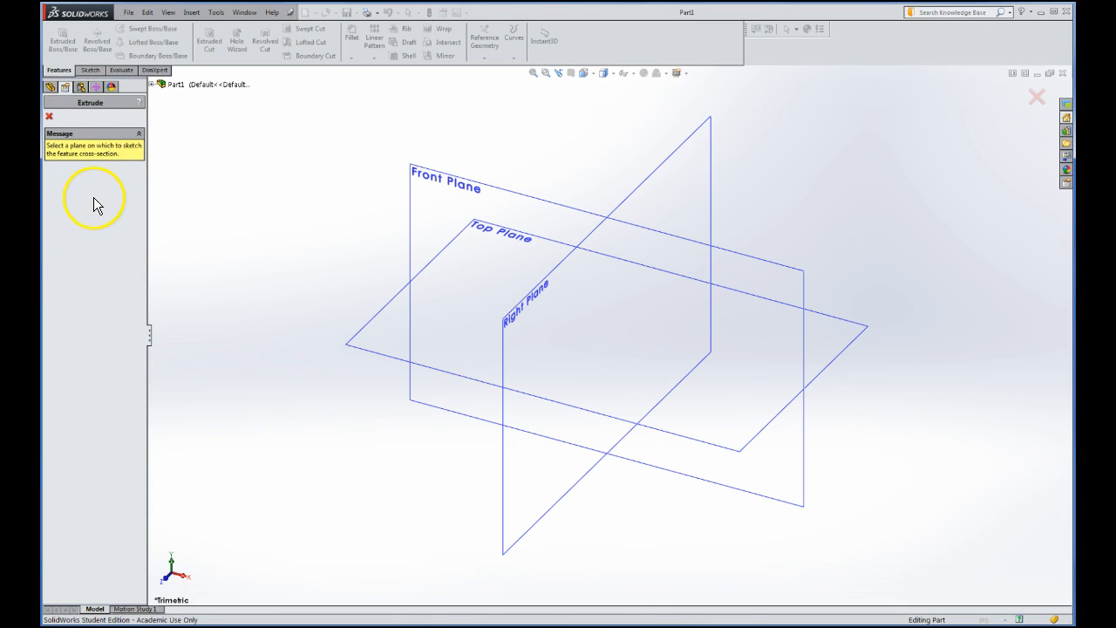
pyautogui.click(50, 88)
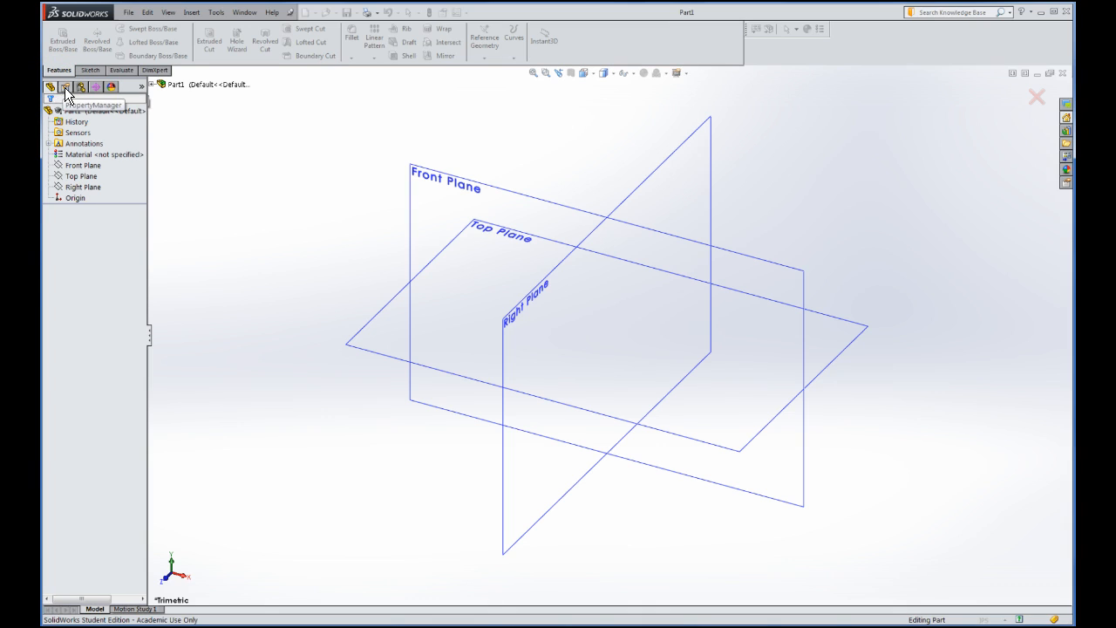
pyautogui.click(65, 88)
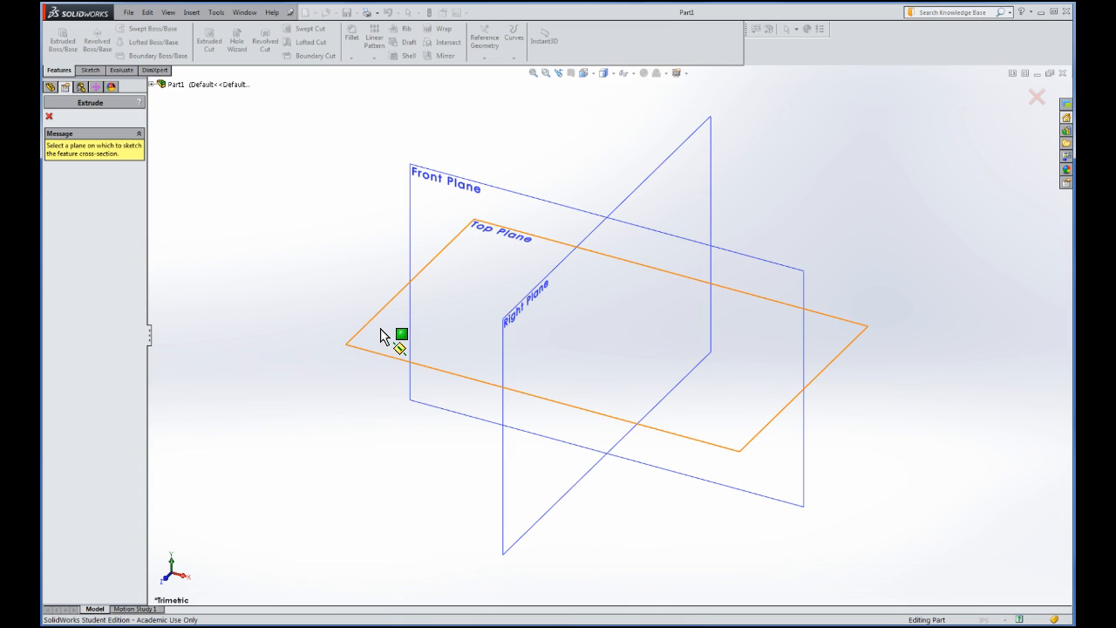
# Start Sketch1 on the Top Plane and open the rectangle-type flyout beside Center Rectangle
pyautogui.click(380, 328)
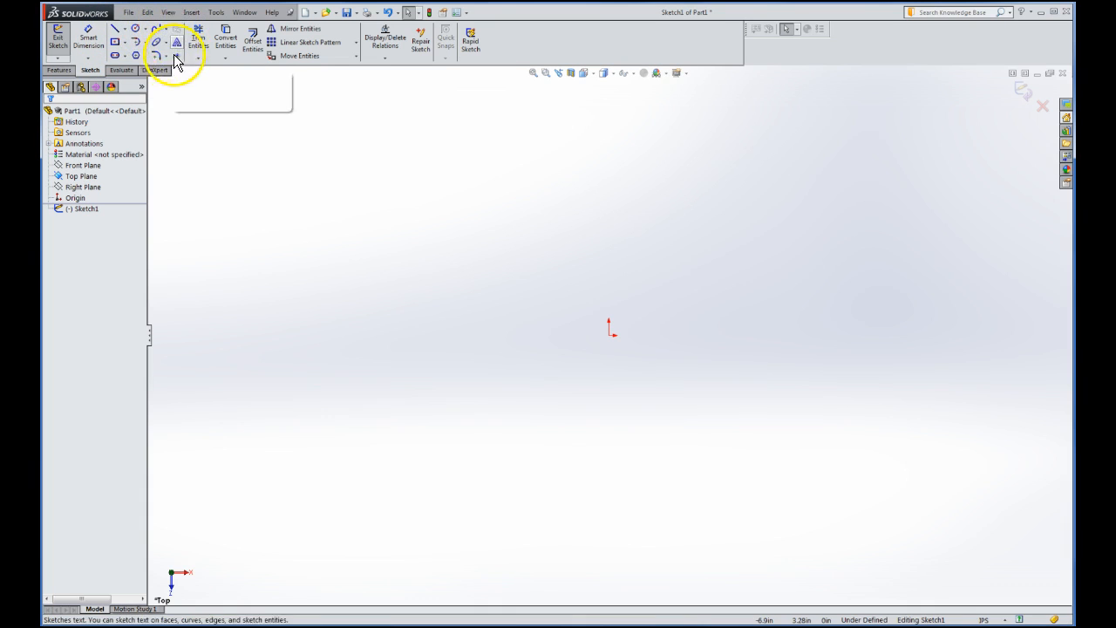
pyautogui.click(116, 46)
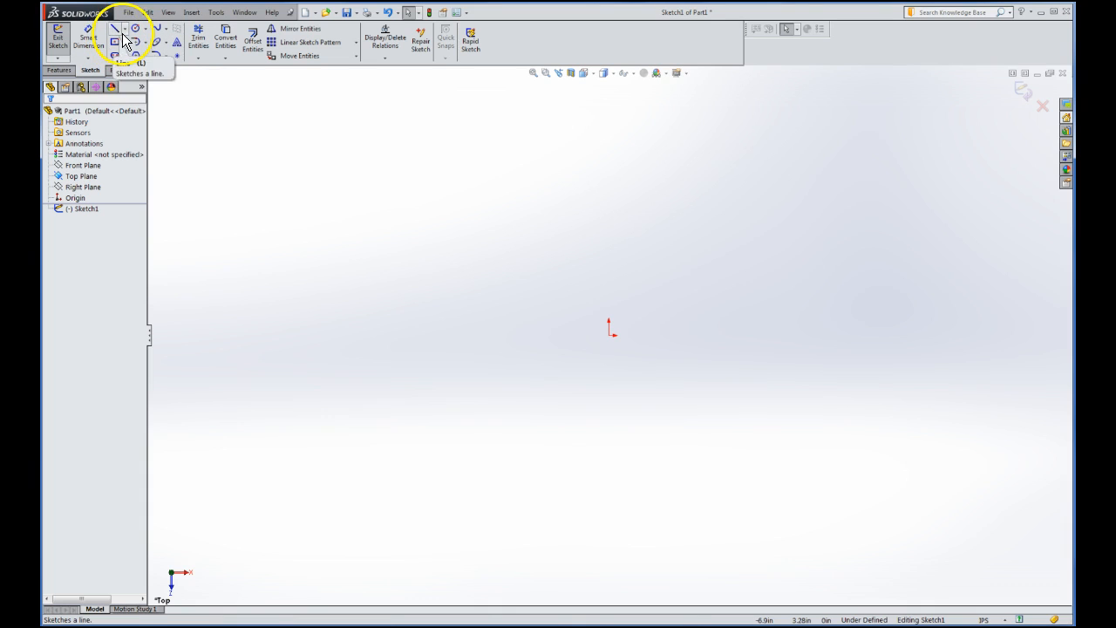
pyautogui.click(125, 44)
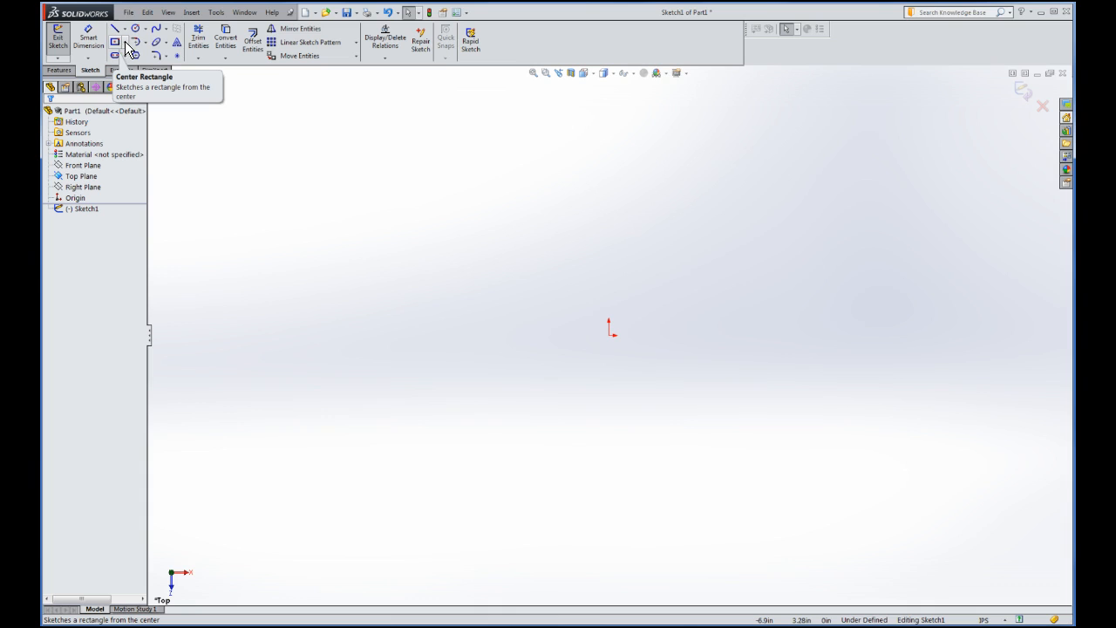
pyautogui.click(126, 41)
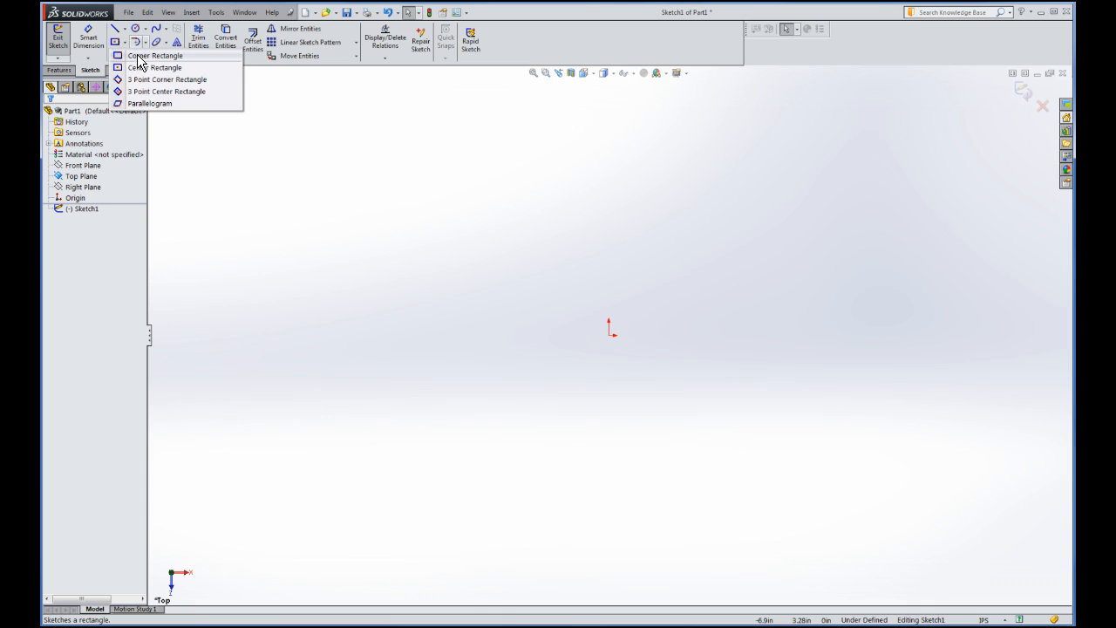
# Choose Corner Rectangle from the rectangle flyout
pyautogui.click(145, 56)
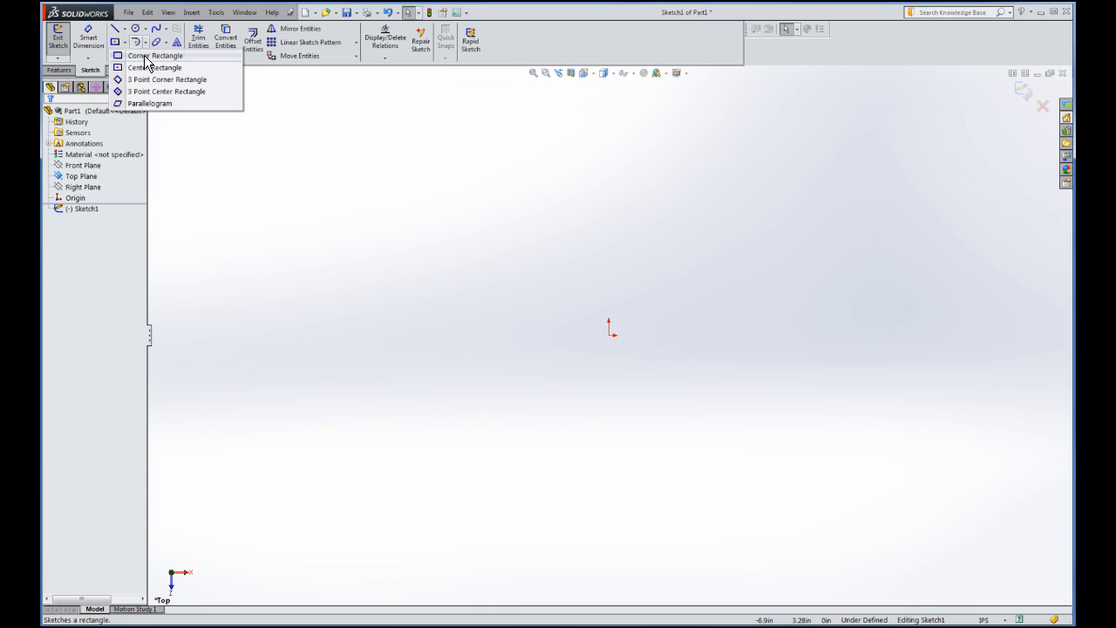
pyautogui.click(146, 57)
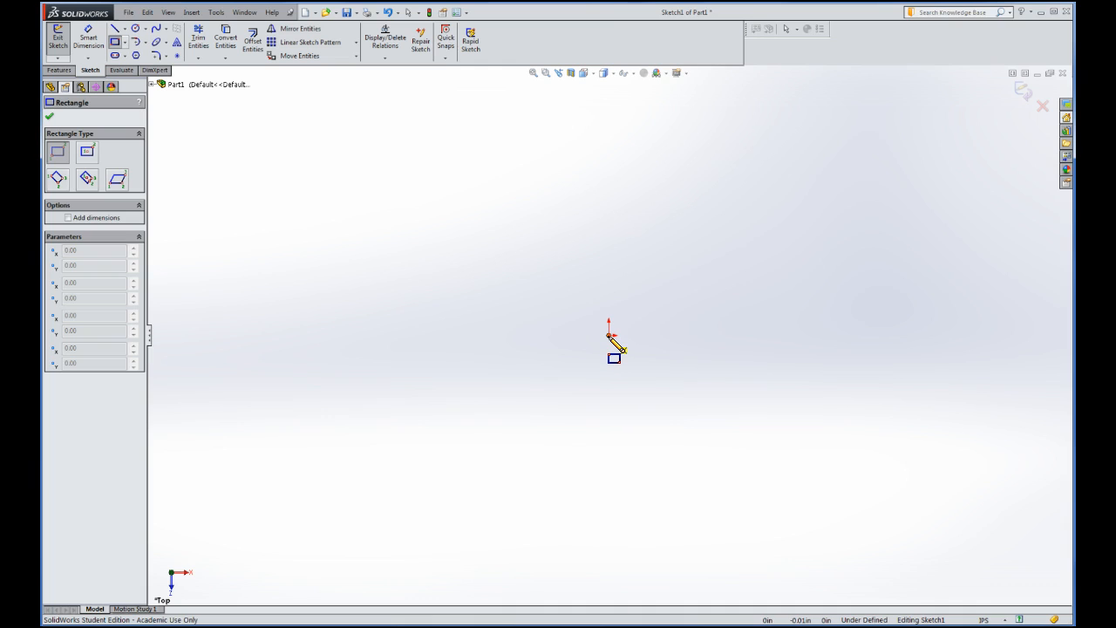
# Drag a corner rectangle out from the origin to about 2.43 by 1.21 inches
pyautogui.click(608, 336)
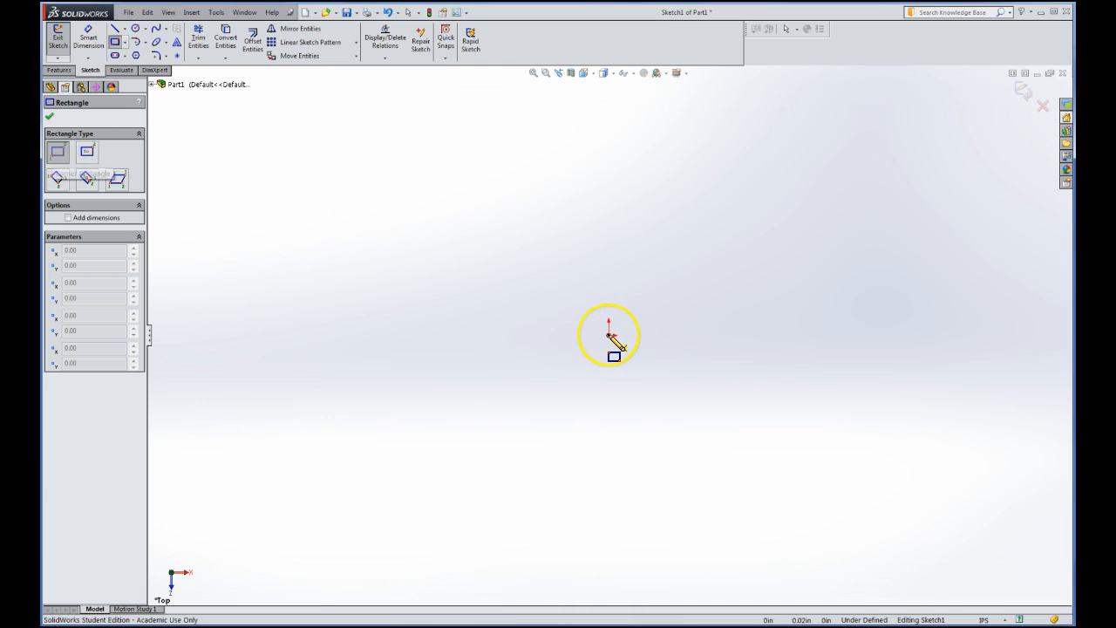
pyautogui.moveTo(608, 334); pyautogui.dragTo(739, 259)
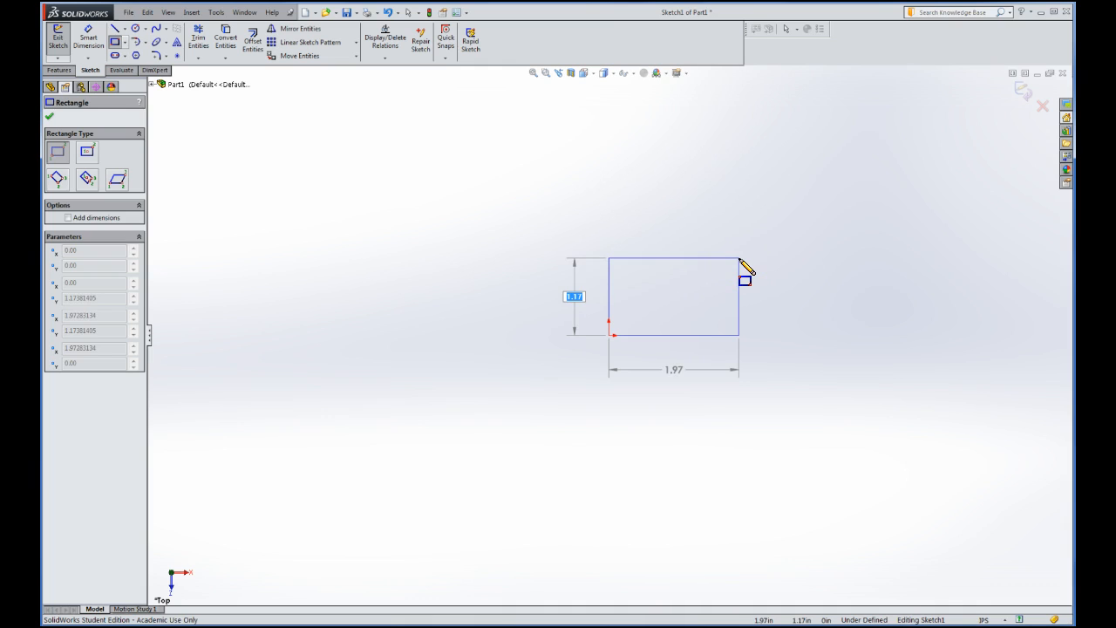
pyautogui.moveTo(739, 259); pyautogui.dragTo(744, 256)
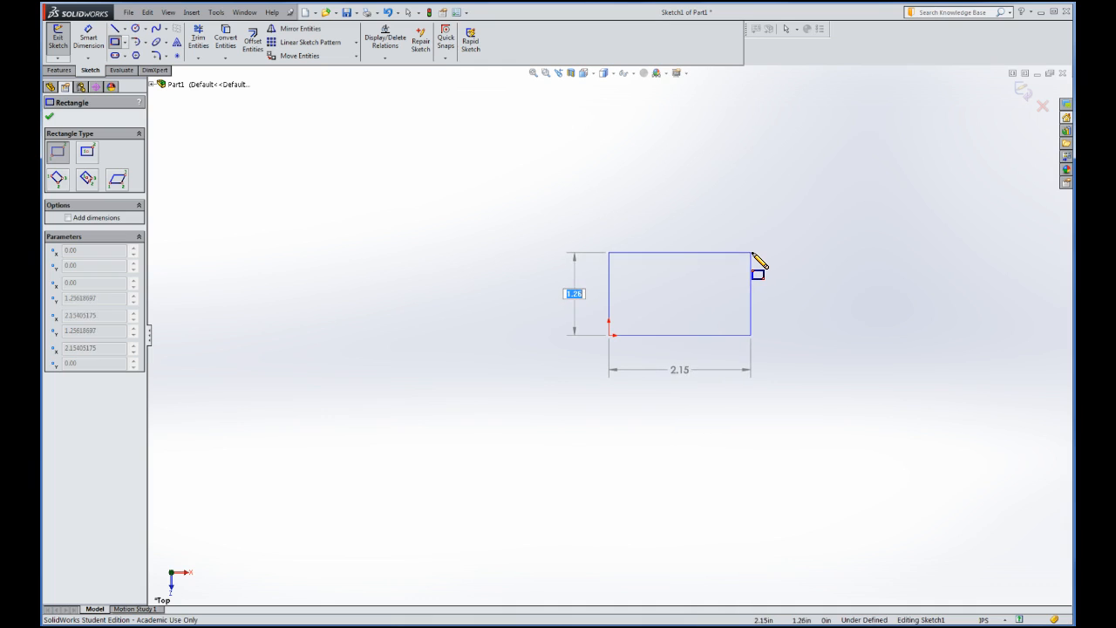
pyautogui.click(748, 233)
pyautogui.moveTo(749, 234); pyautogui.dragTo(770, 256)
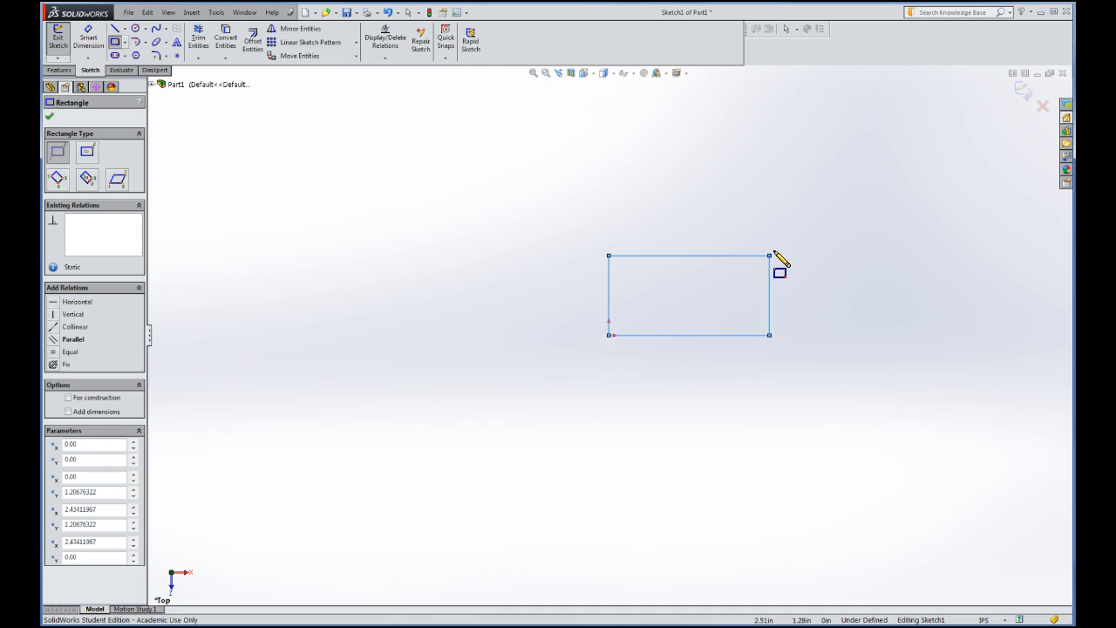
pyautogui.click(804, 250)
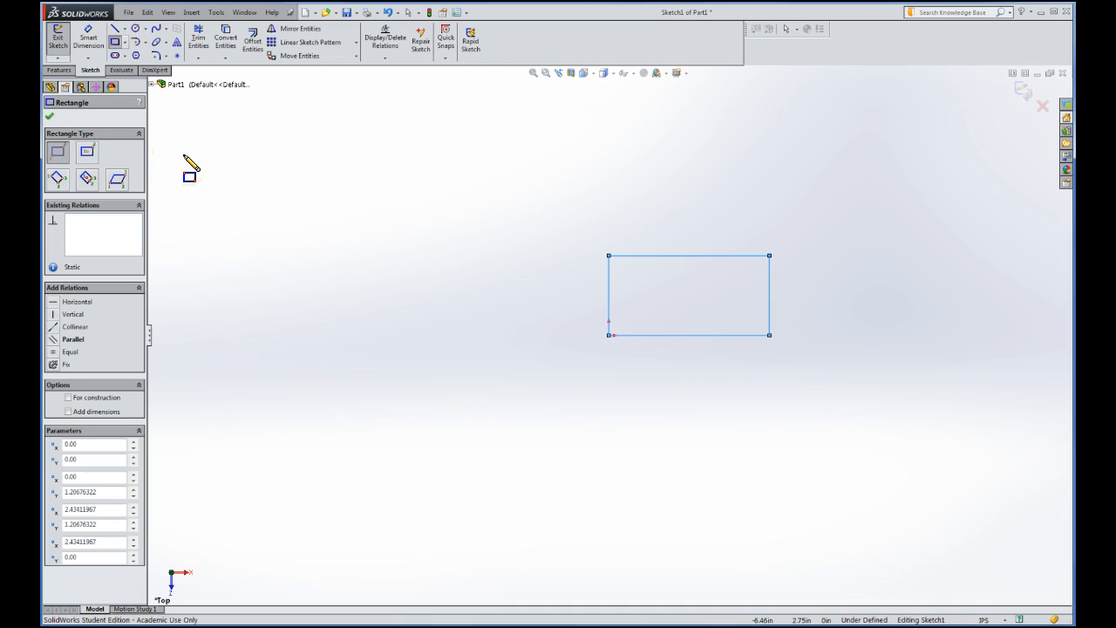
# Leave the rectangle settings and extrude the sketch, previewing a 0.10in Blind slab
pyautogui.click(50, 118)
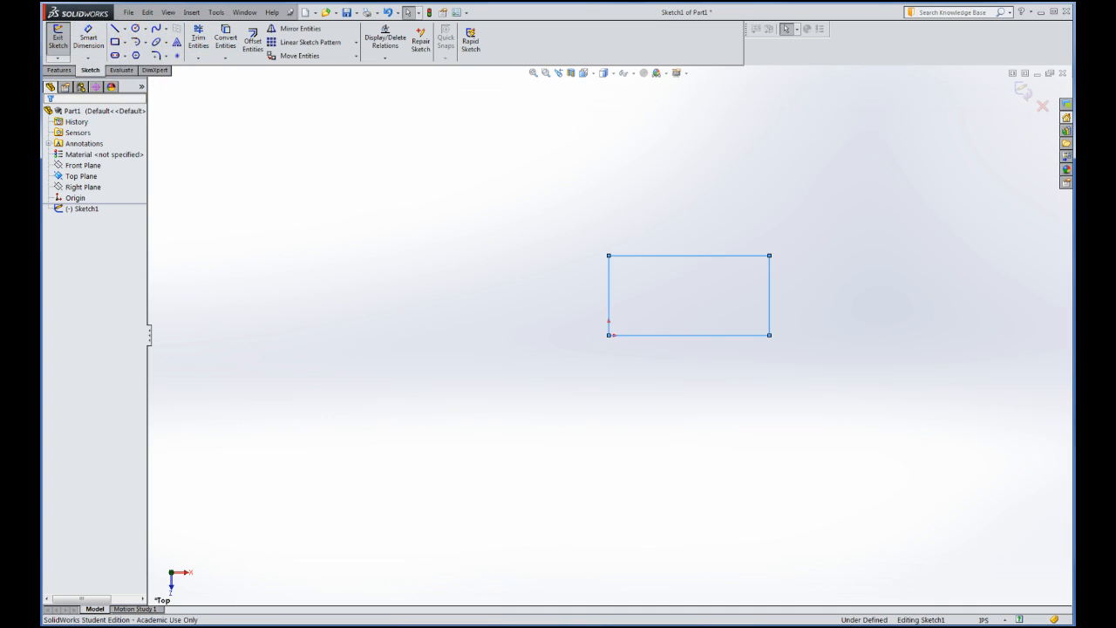
pyautogui.click(136, 29)
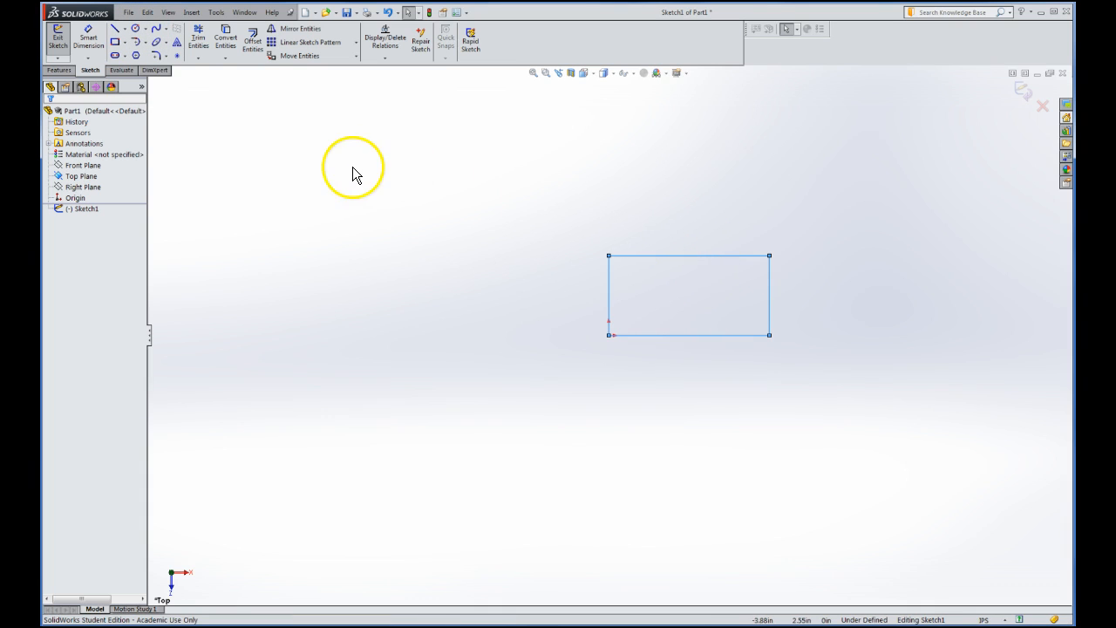
pyautogui.click(59, 45)
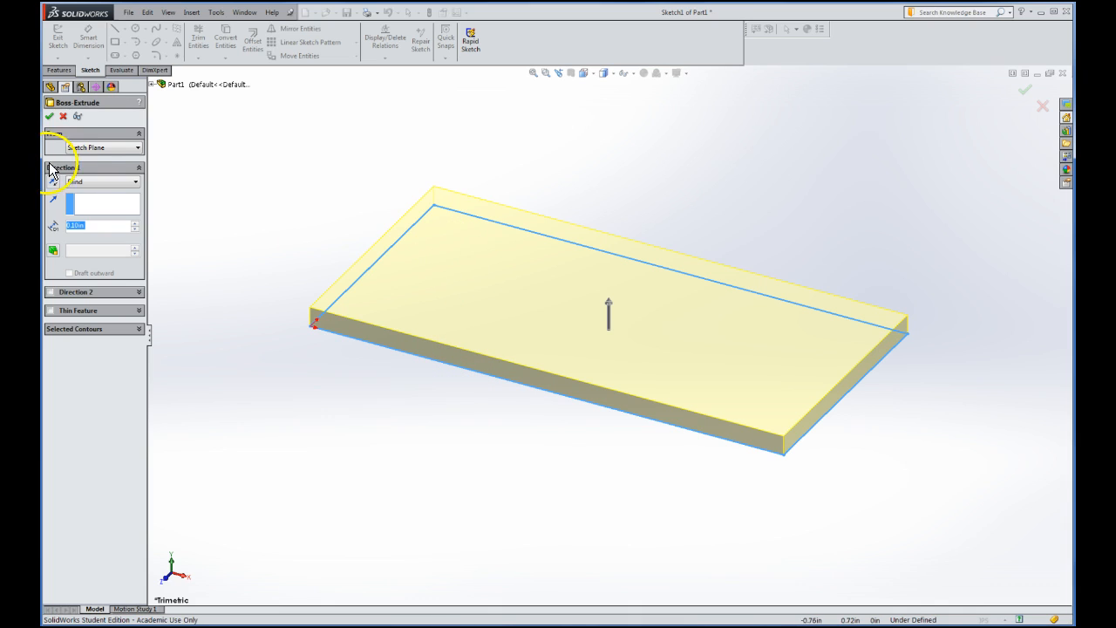
# Change the Boss-Extrude Blind depth from 0.10in to 2.00in
pyautogui.click(91, 226)
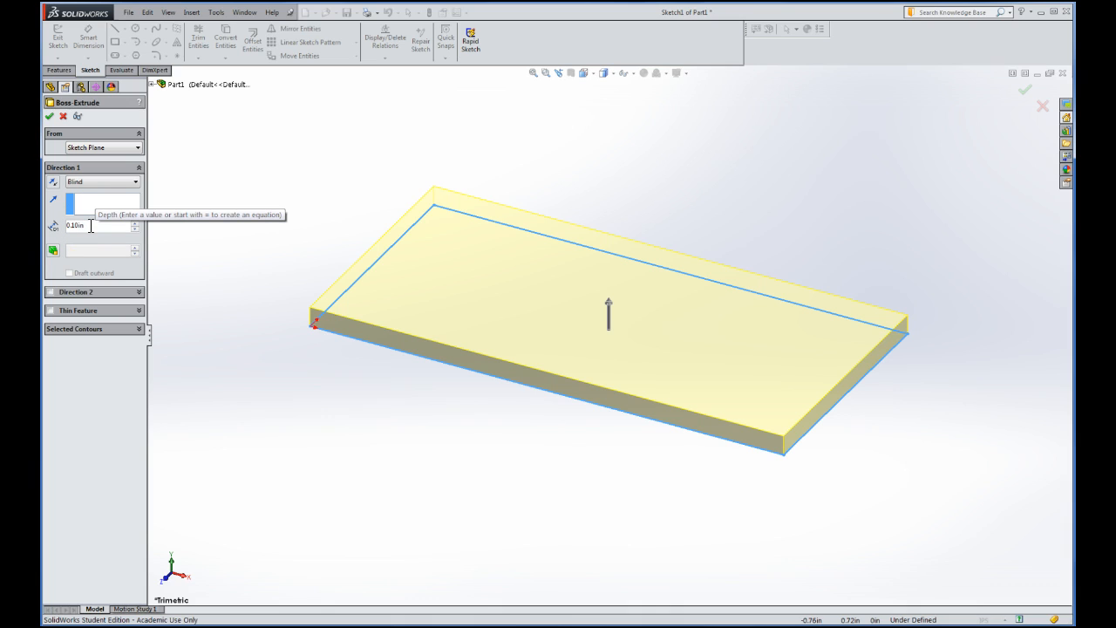
pyautogui.press('BackSpace')
pyautogui.press('BackSpace')
pyautogui.press('BackSpace')
pyautogui.press('BackSpace')
pyautogui.press('BackSpace')
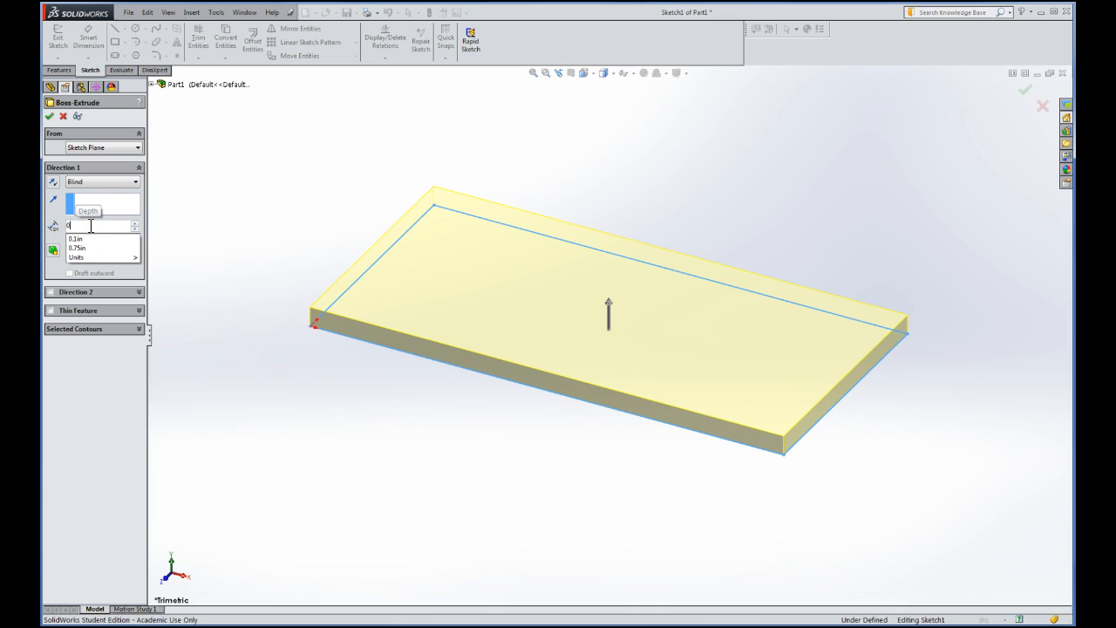
pyautogui.press('BackSpace')
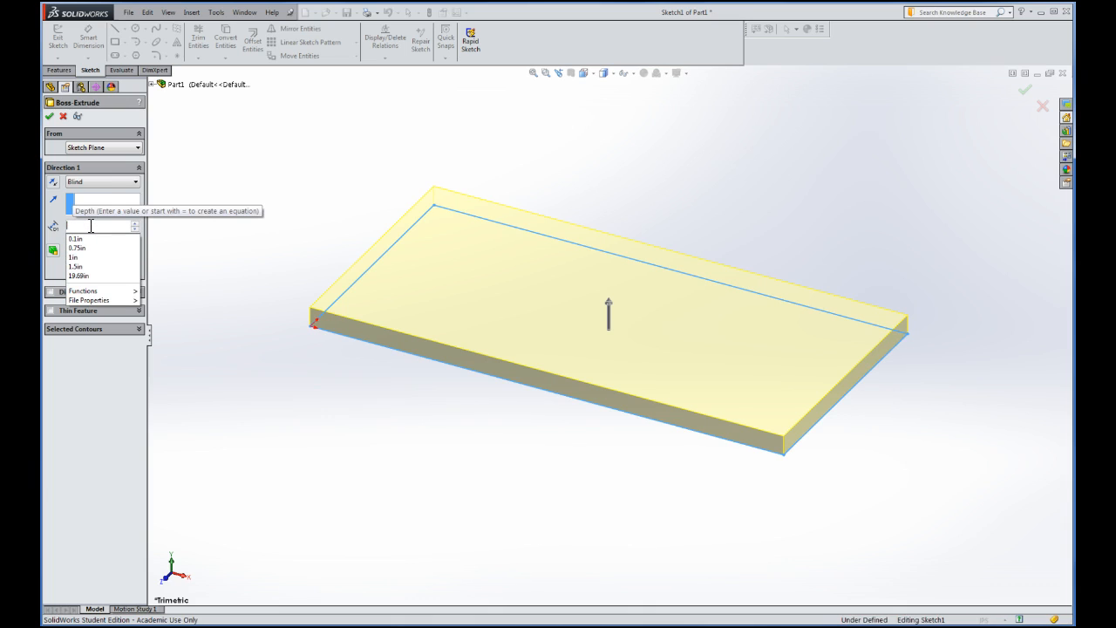
pyautogui.write('2')
pyautogui.press('Return')
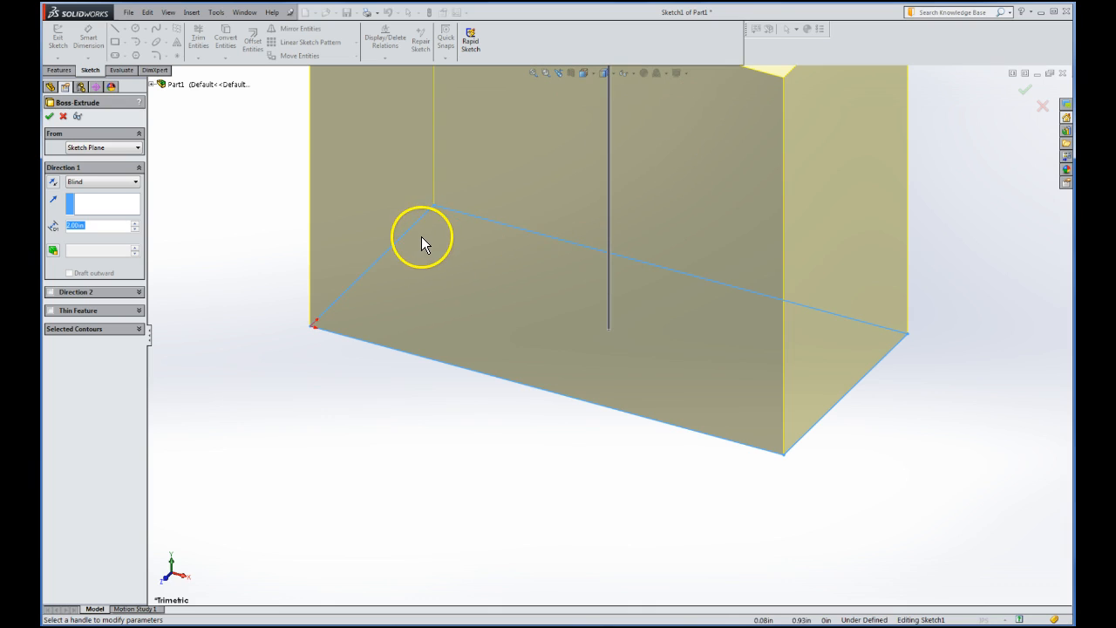
# Zoom to fit so the complete 2.00in-tall block preview is visible
pyautogui.click(278, 168)
pyautogui.click(532, 75)
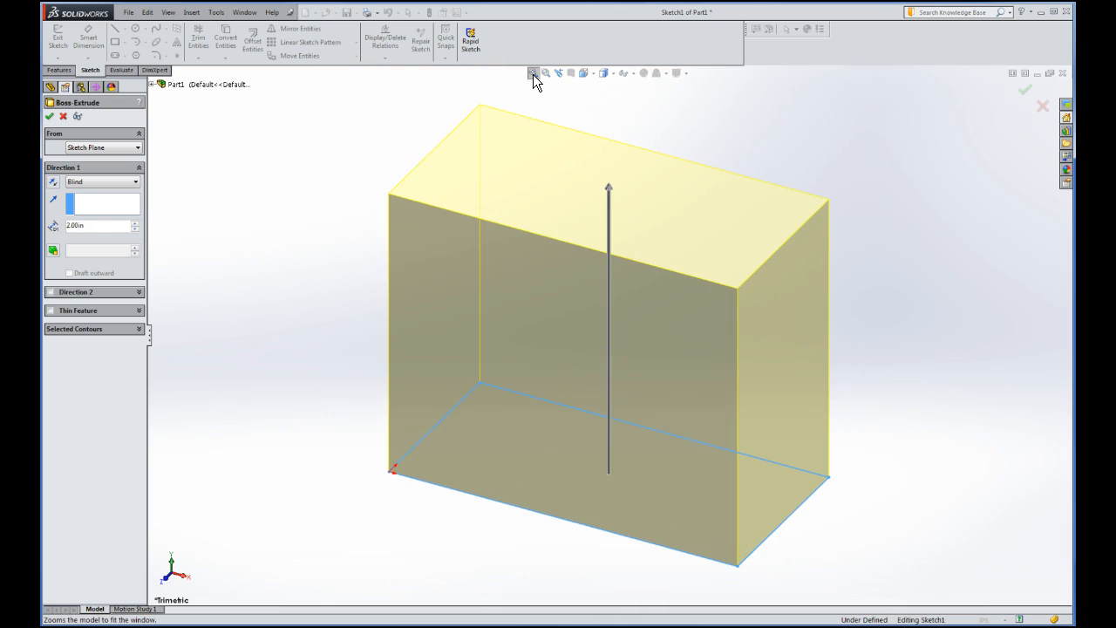
# Adjust the depth with the drag handle and accept the extrusion as Boss-Extrude1
pyautogui.click(610, 185)
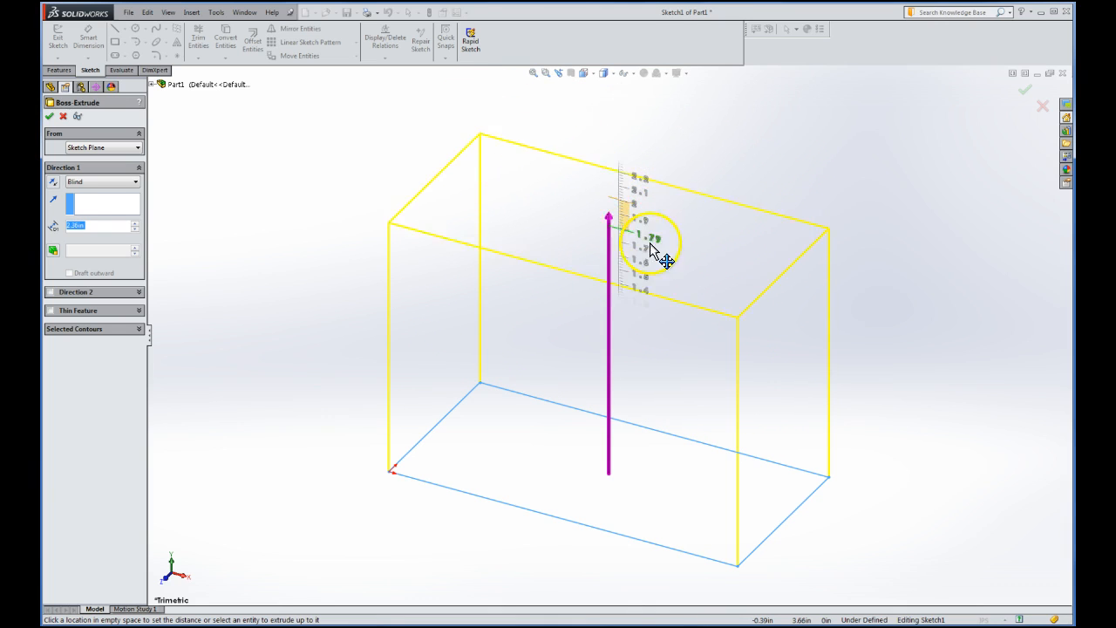
pyautogui.click(624, 319)
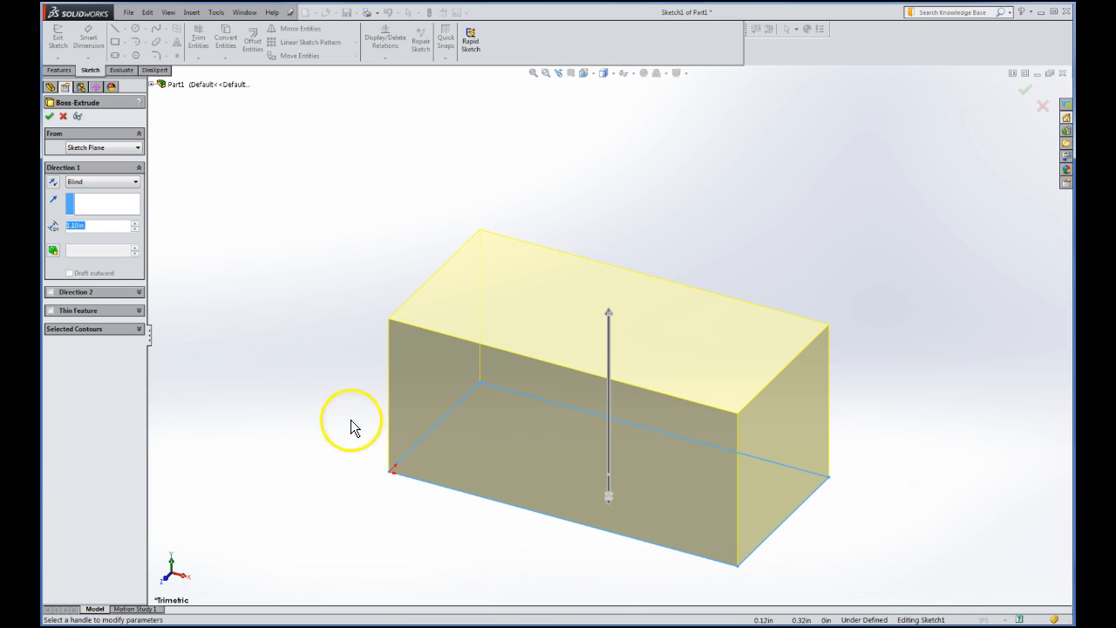
pyautogui.click(49, 117)
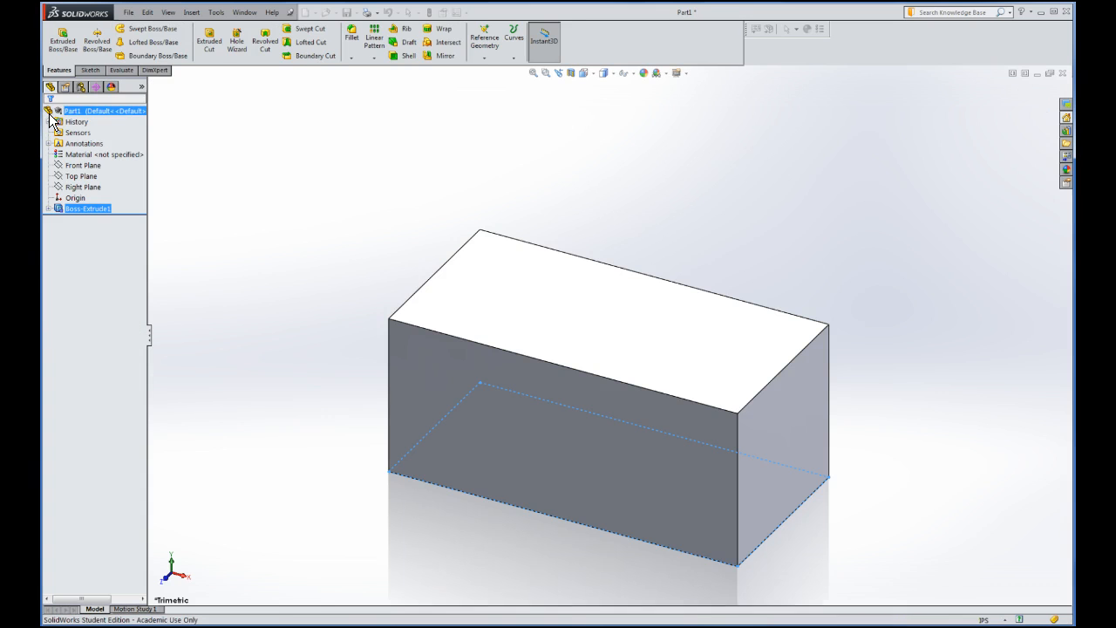
pyautogui.click(338, 244)
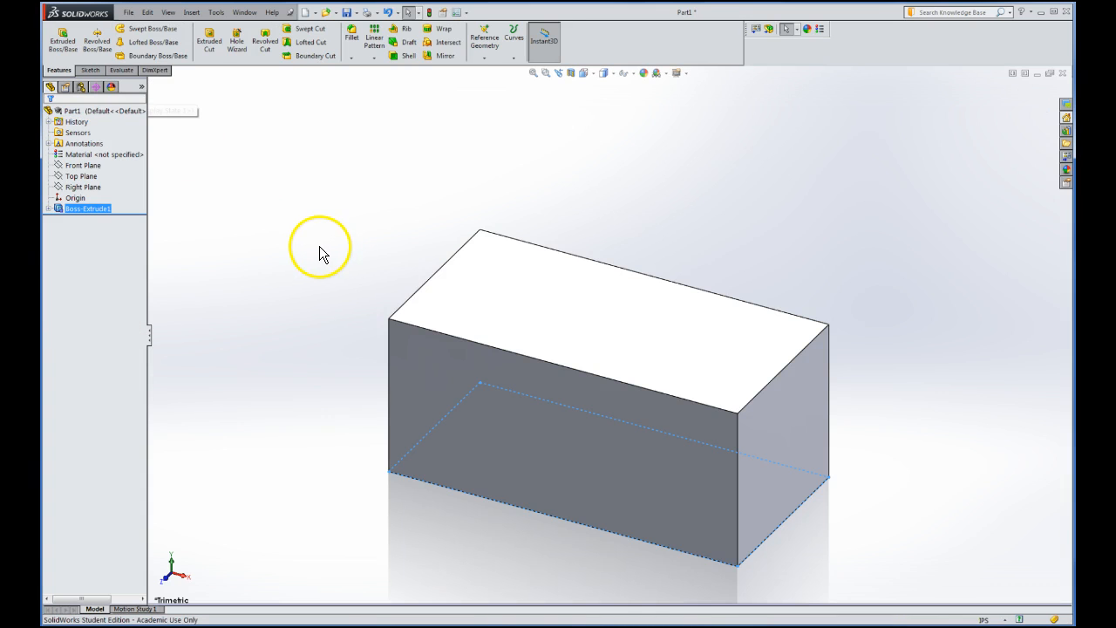
pyautogui.click(82, 112)
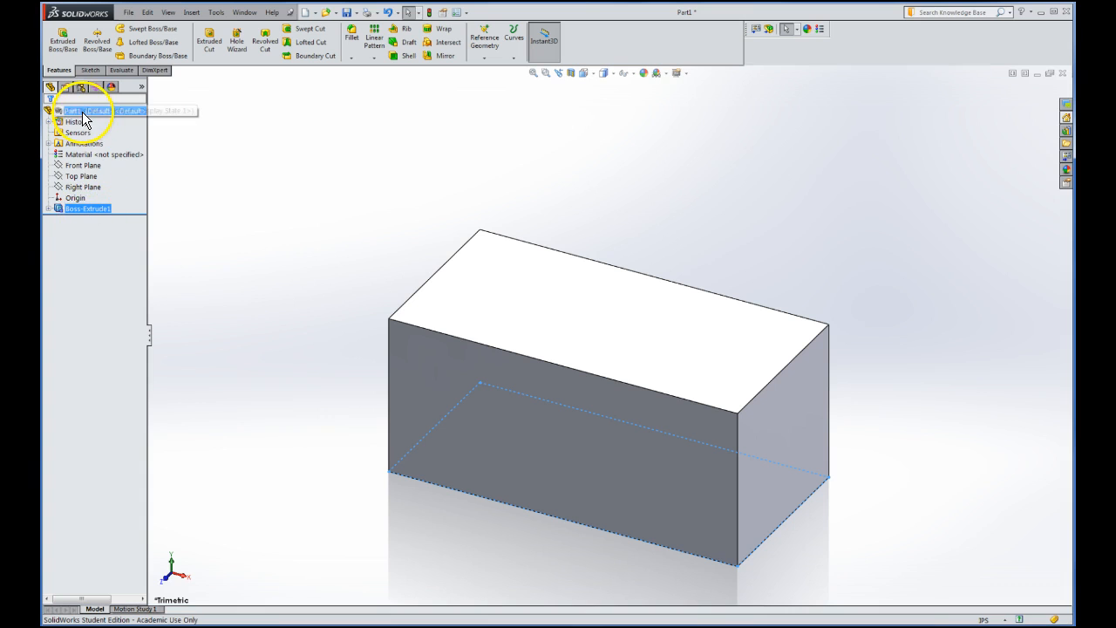
pyautogui.click(85, 196)
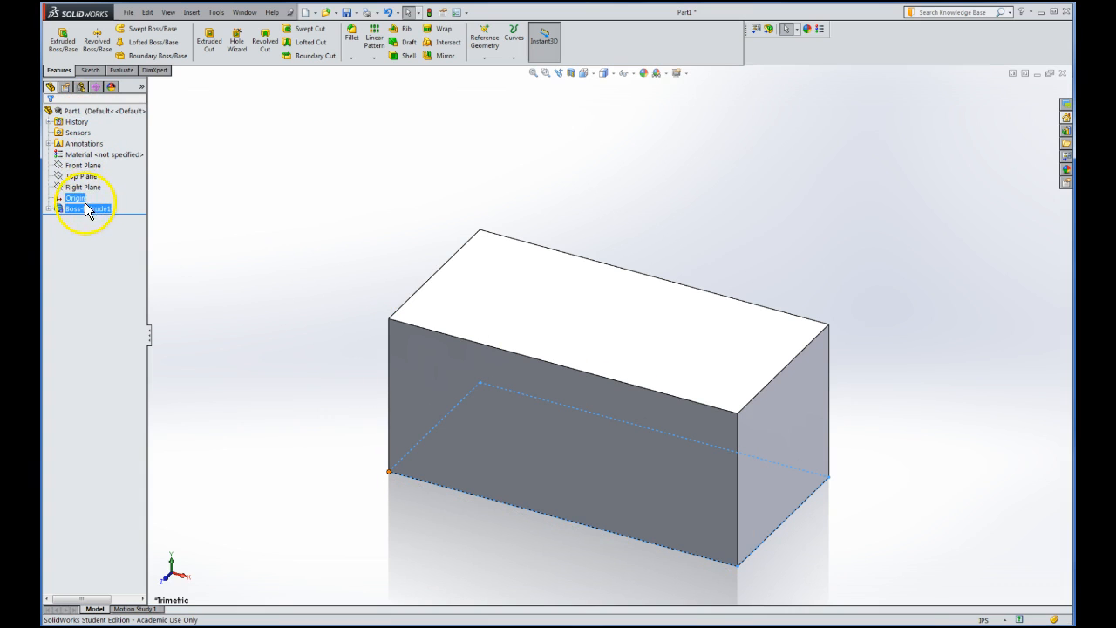
pyautogui.click(82, 209)
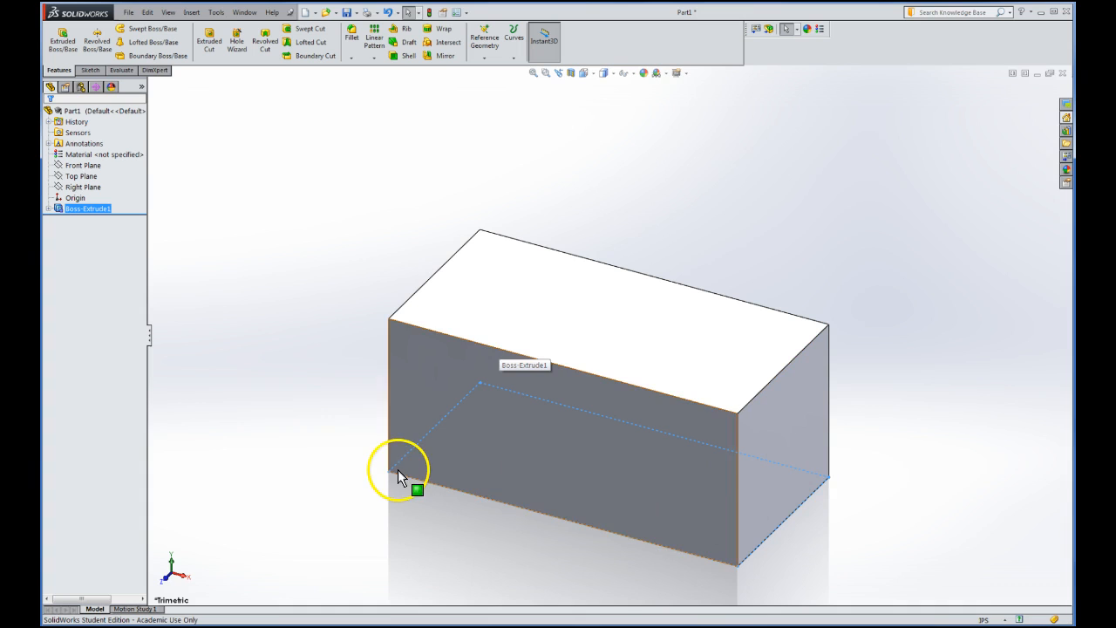
pyautogui.click(49, 209)
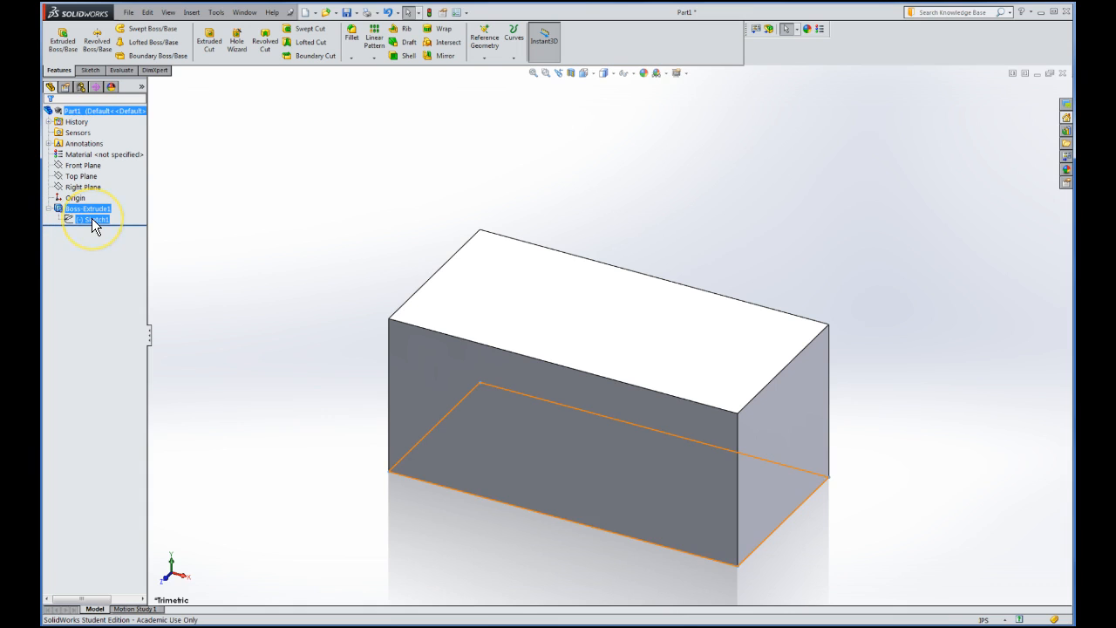
pyautogui.click(92, 218)
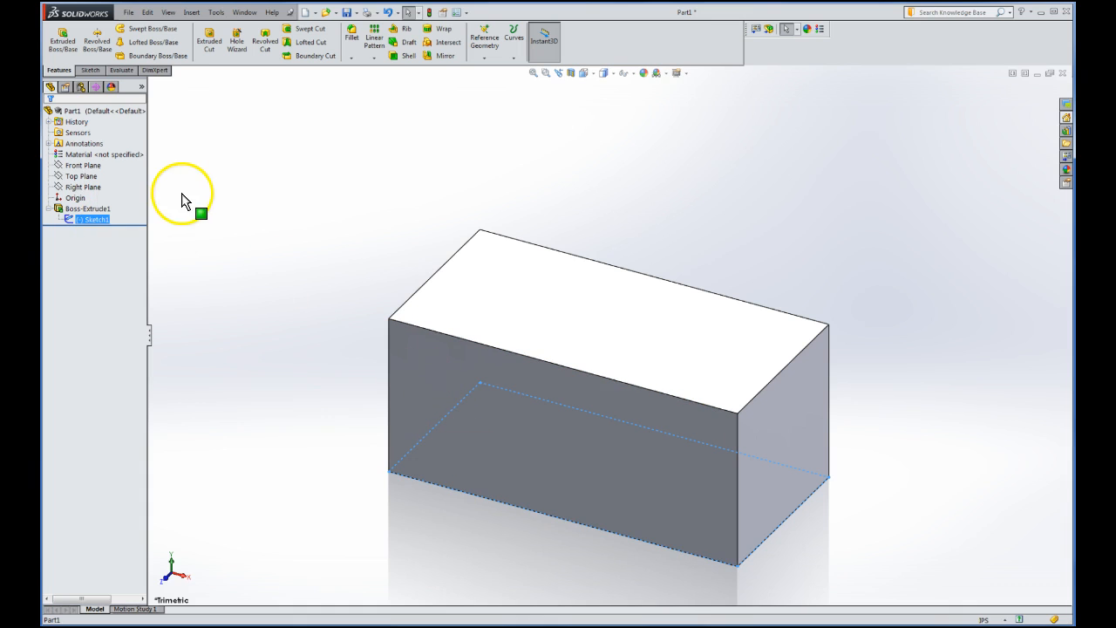
pyautogui.click(213, 187)
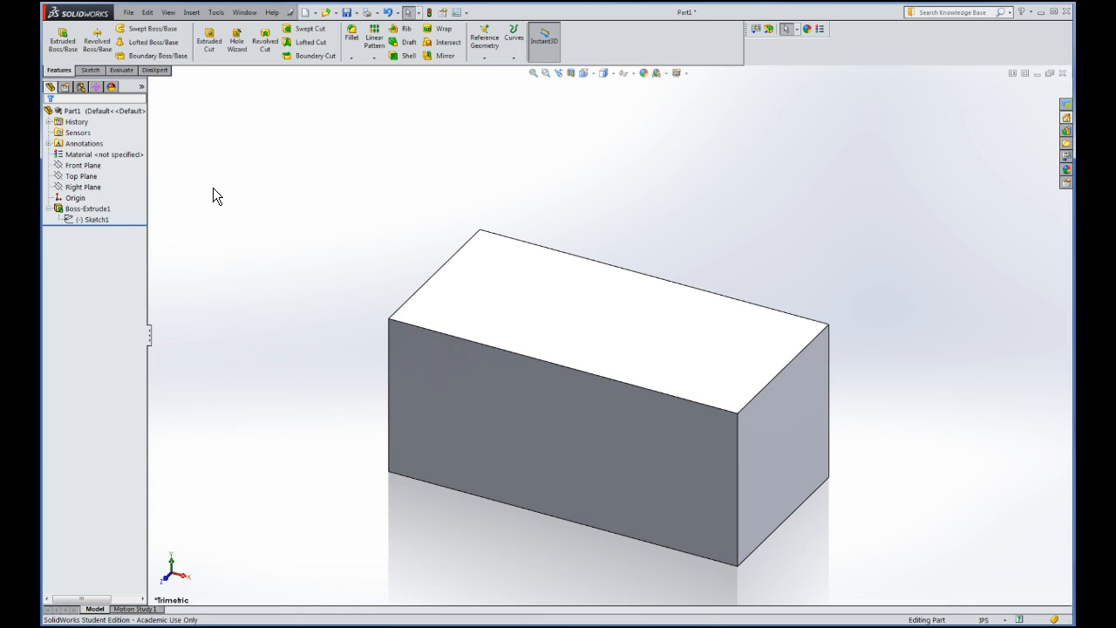
pyautogui.click(81, 218)
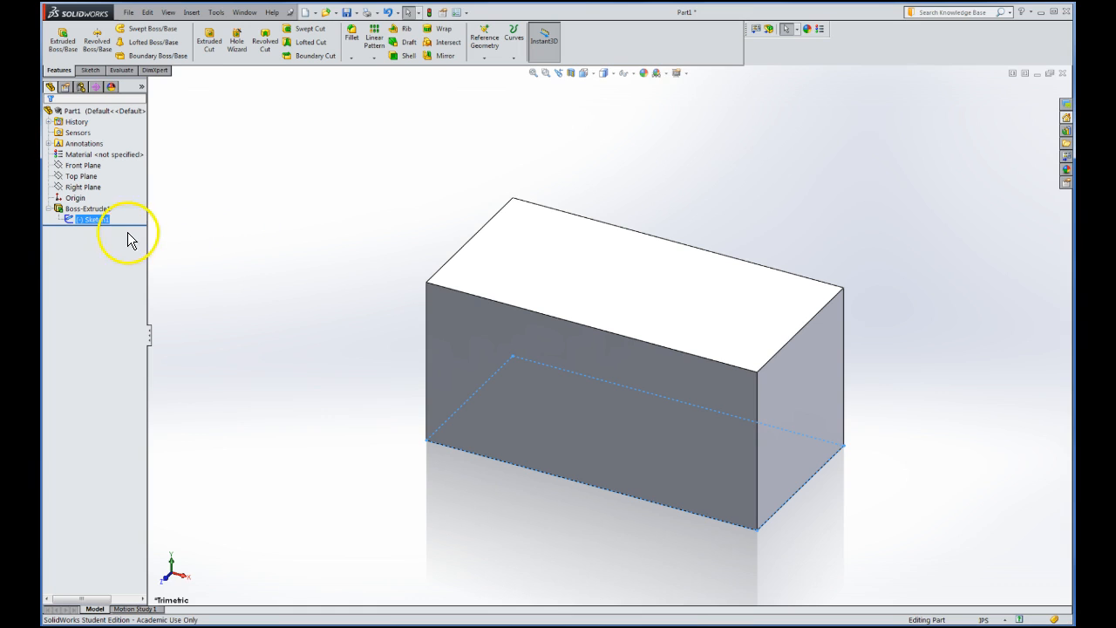
pyautogui.click(239, 210)
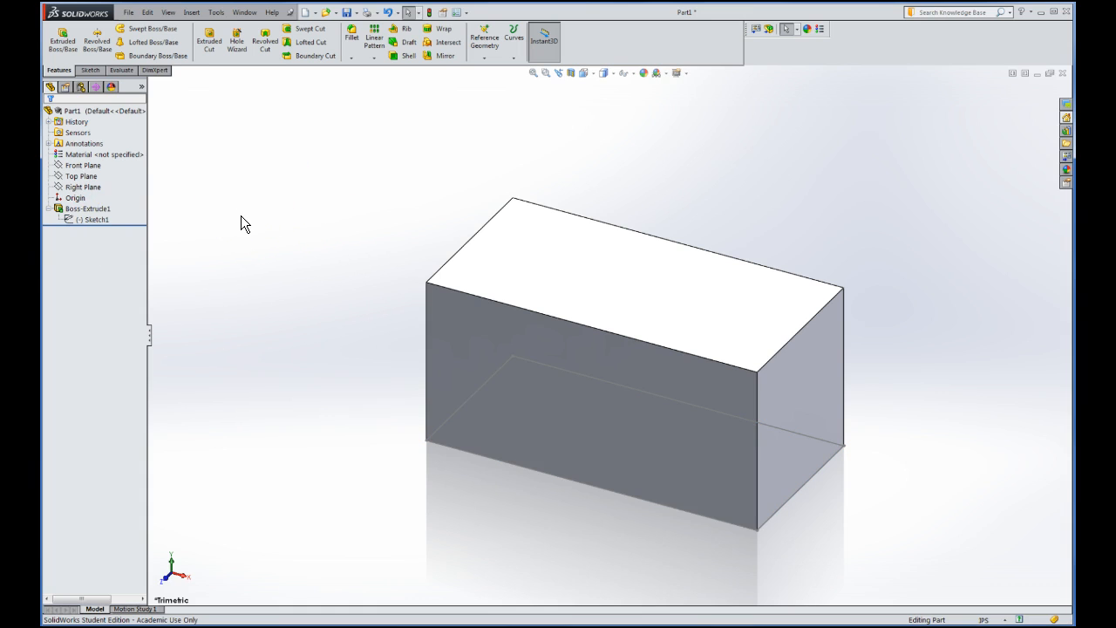
# Start an Extruded Boss/Base with Sketch2 on the base block's top face
pyautogui.click(62, 50)
pyautogui.click(78, 78)
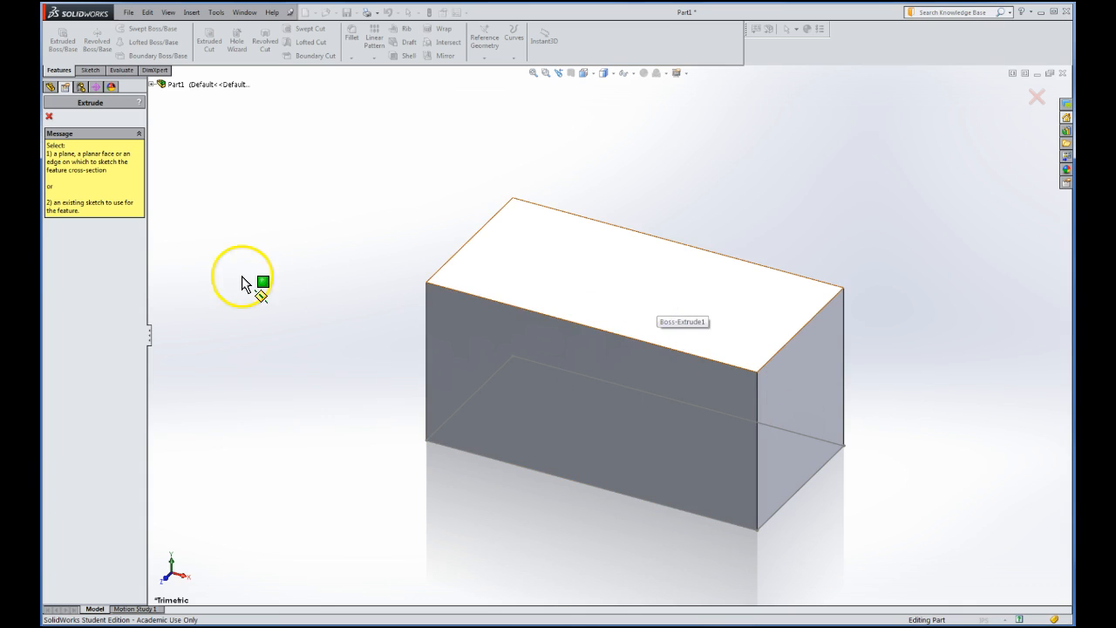
pyautogui.click(538, 275)
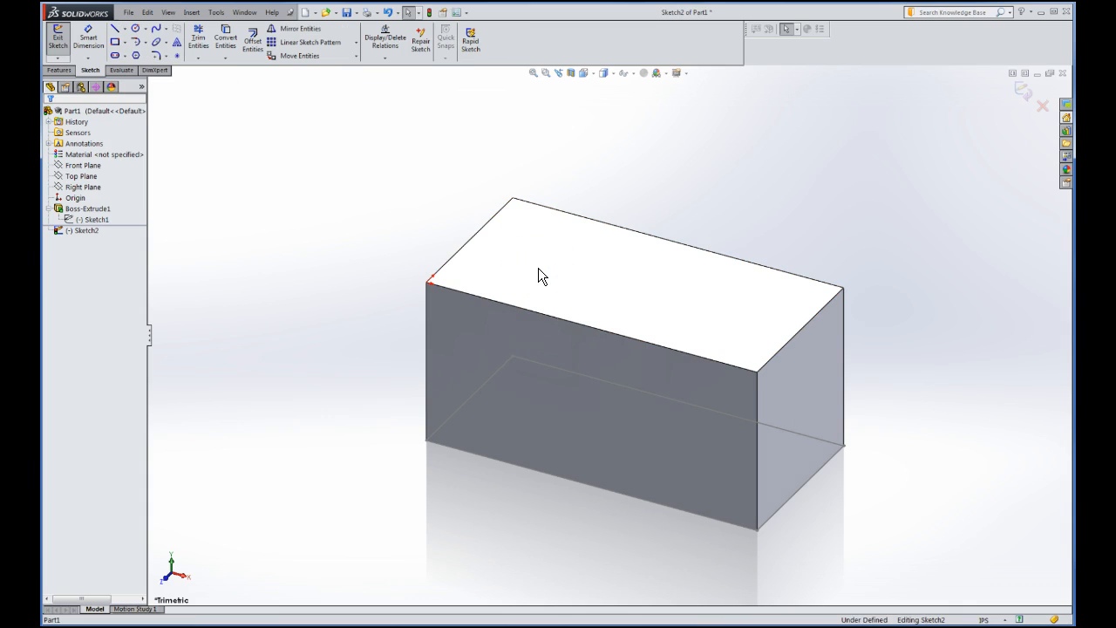
# Draw a corner rectangle on the block's top face outlining the boss
pyautogui.click(538, 267)
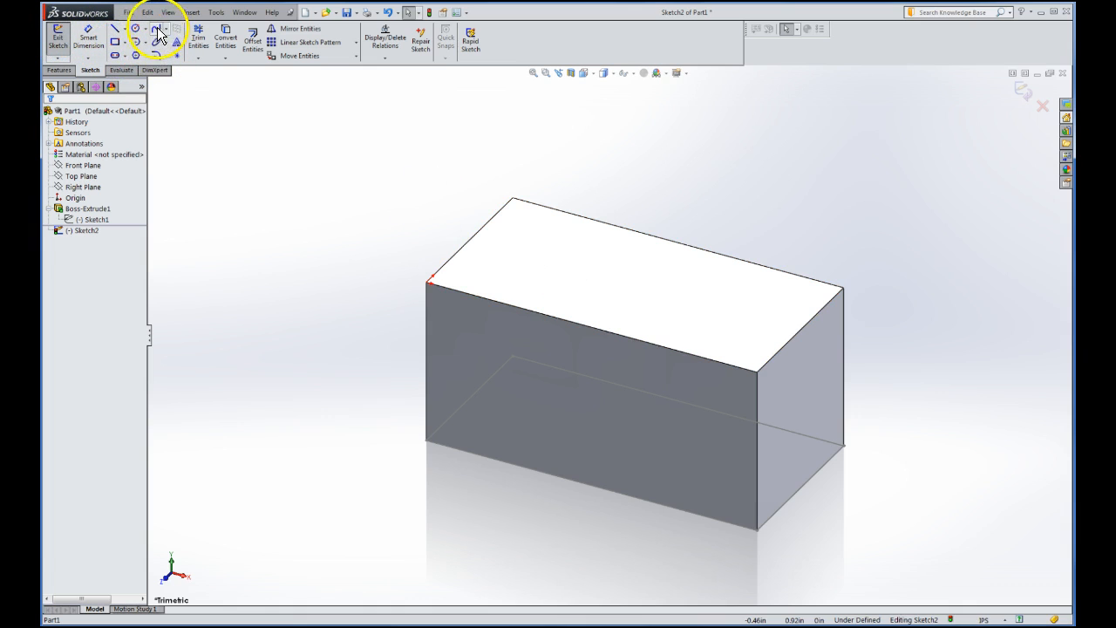
pyautogui.click(114, 43)
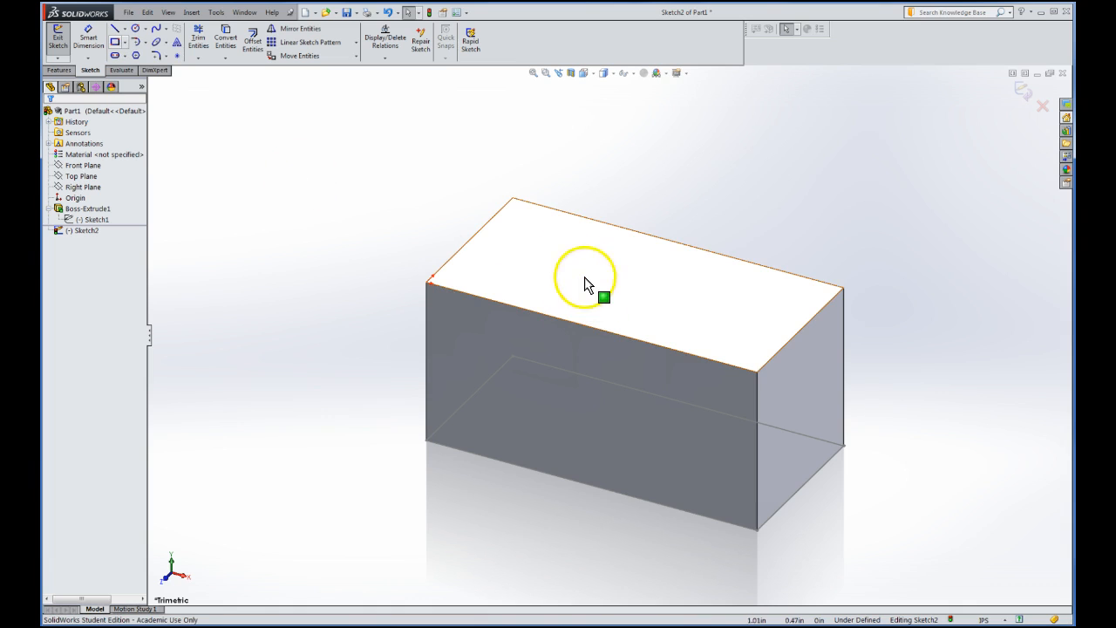
pyautogui.click(116, 48)
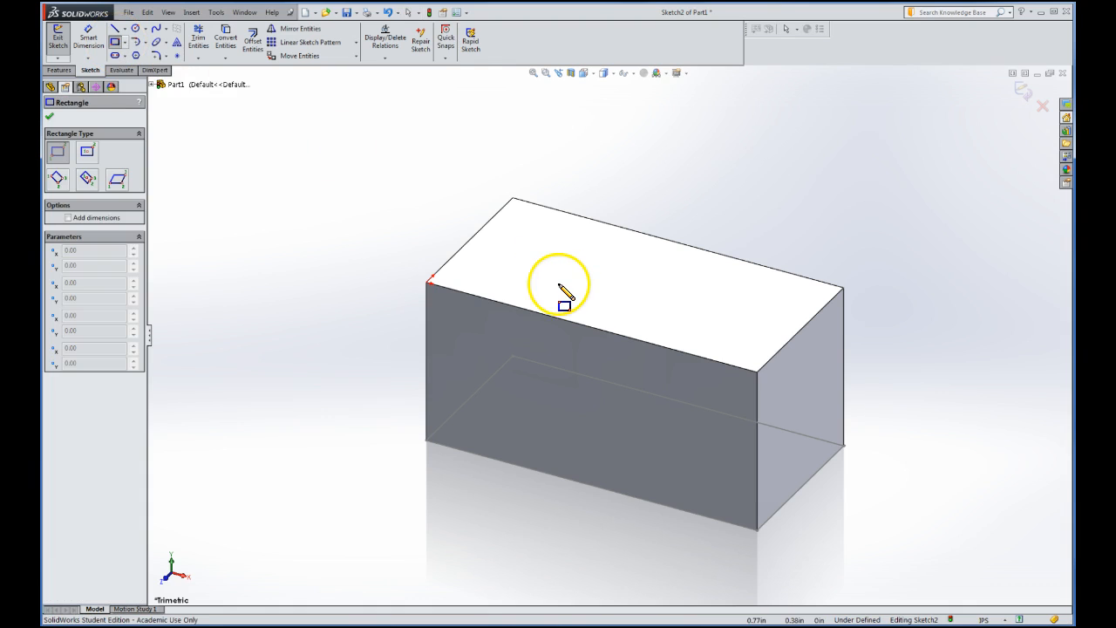
pyautogui.click(503, 278)
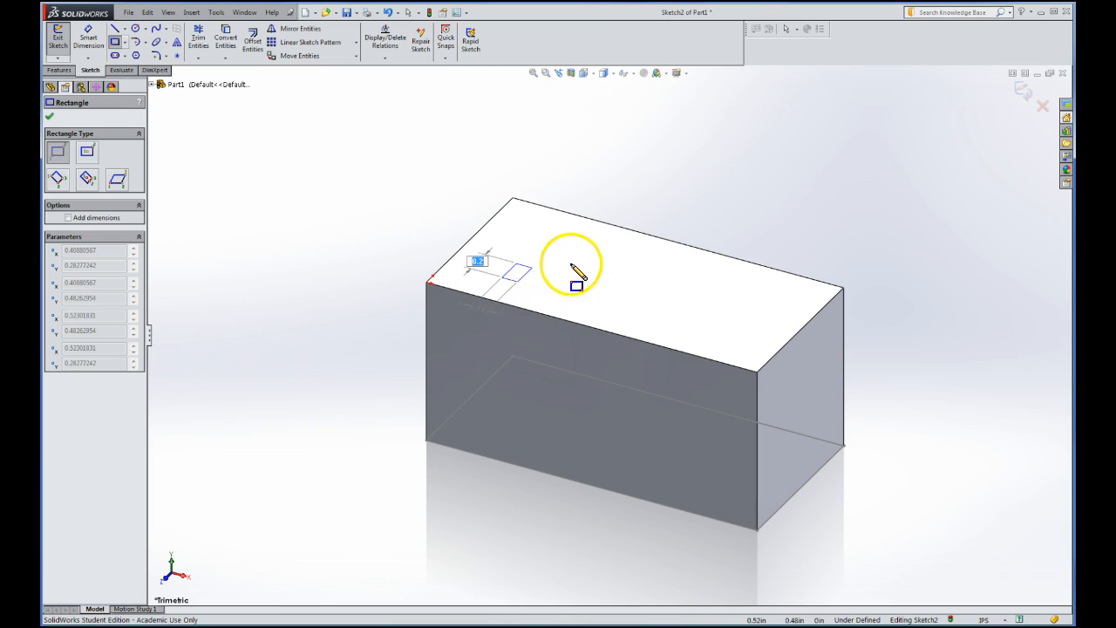
pyautogui.click(685, 270)
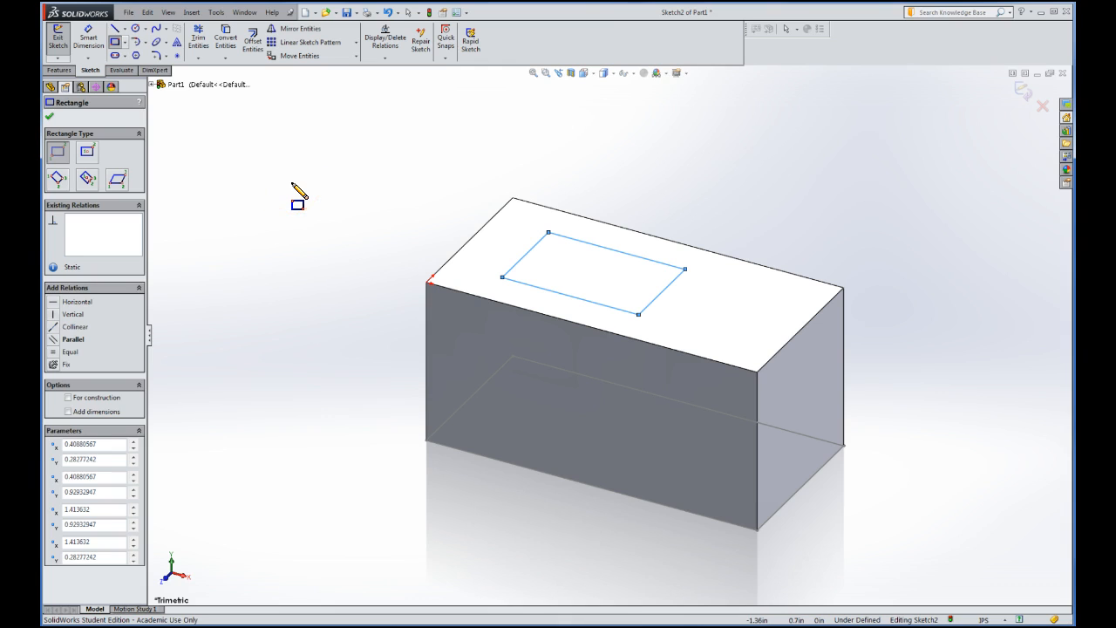
# Exit the sketch and extrude the rectangle 0.50in as Boss-Extrude2
pyautogui.click(49, 117)
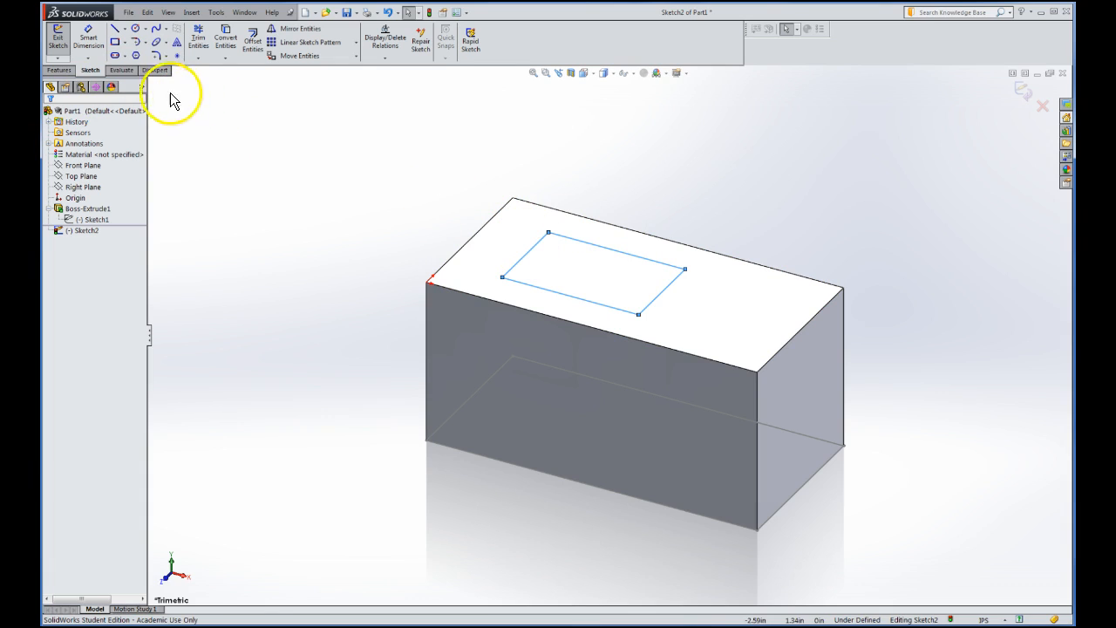
pyautogui.click(57, 39)
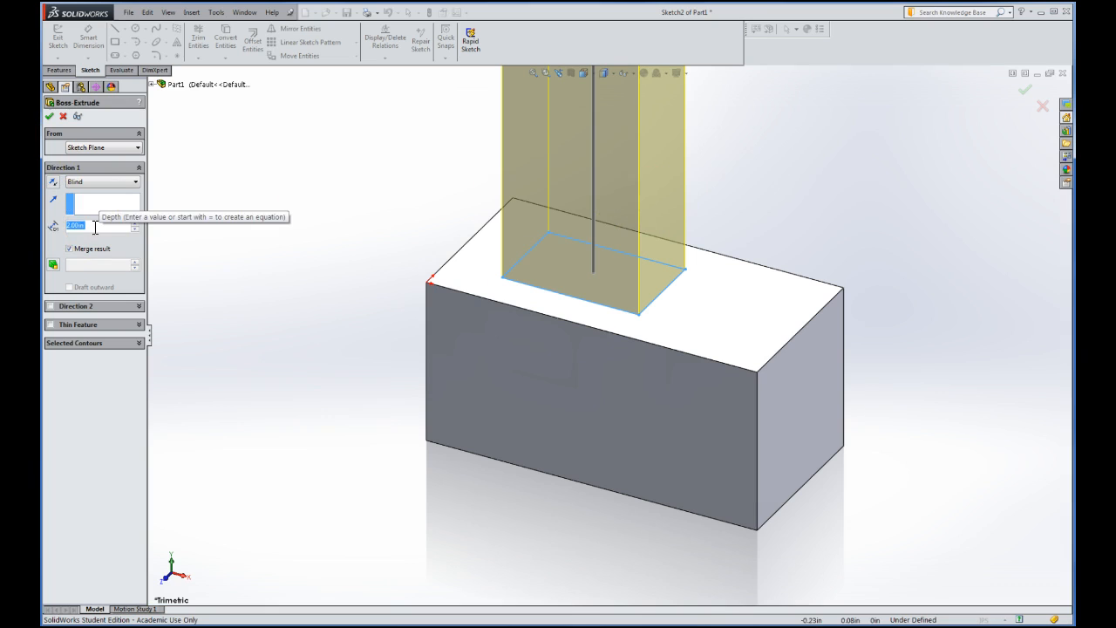
pyautogui.write('5')
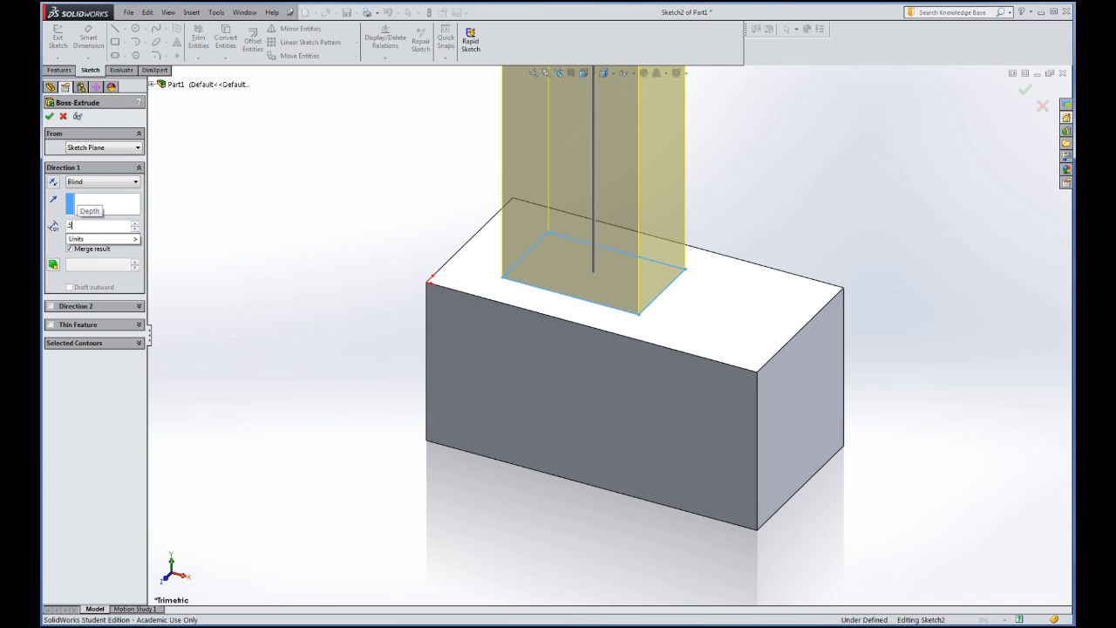
pyautogui.press('Return')
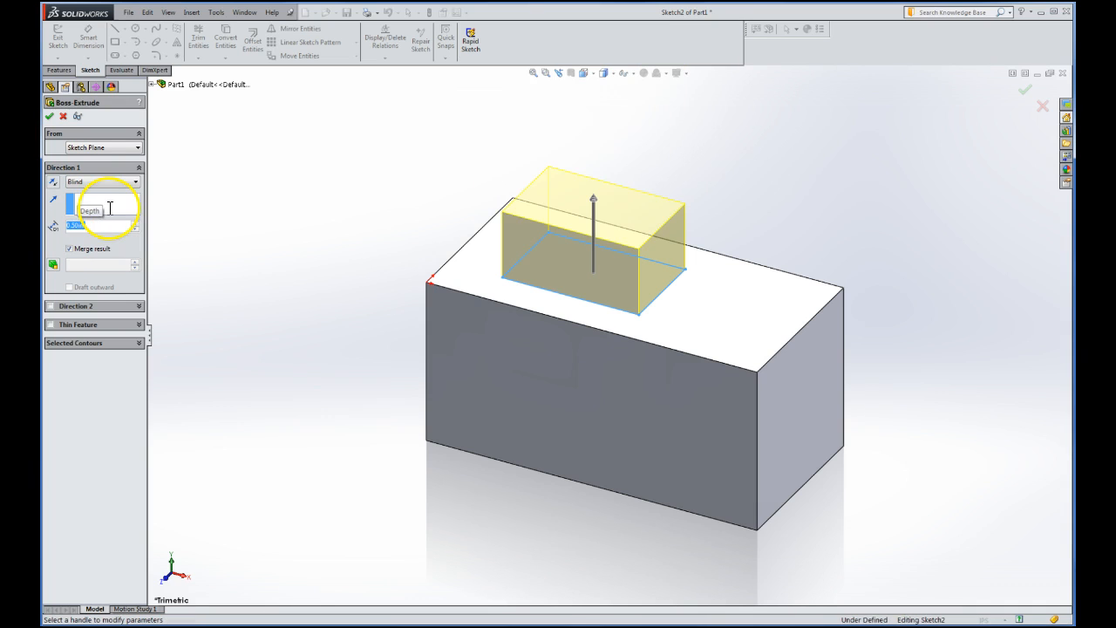
pyautogui.click(50, 118)
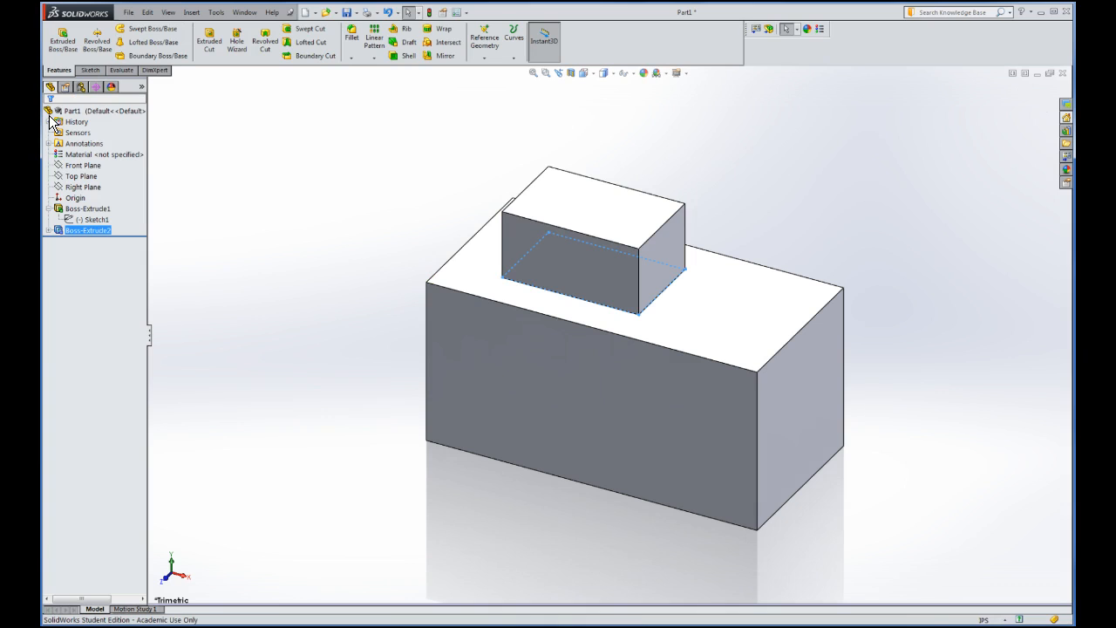
pyautogui.click(87, 234)
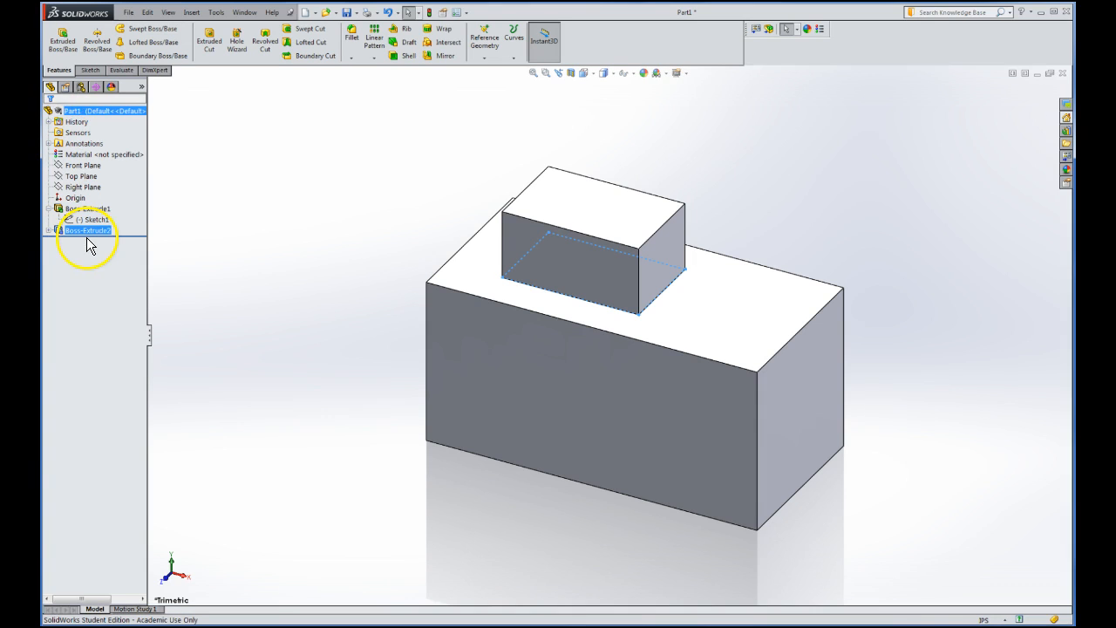
pyautogui.click(82, 111)
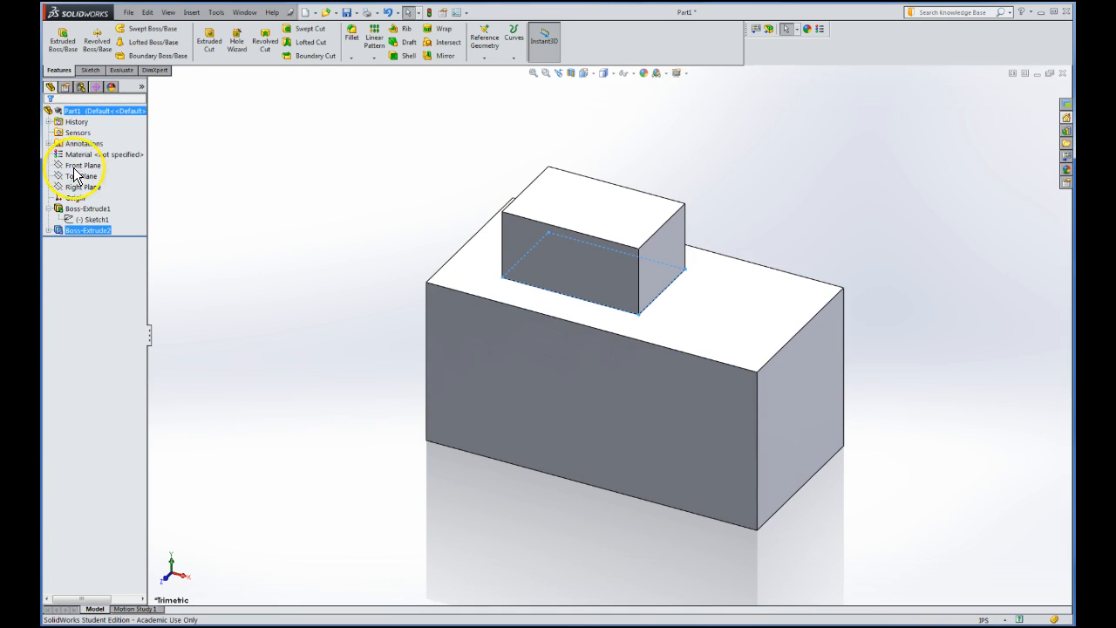
pyautogui.click(48, 209)
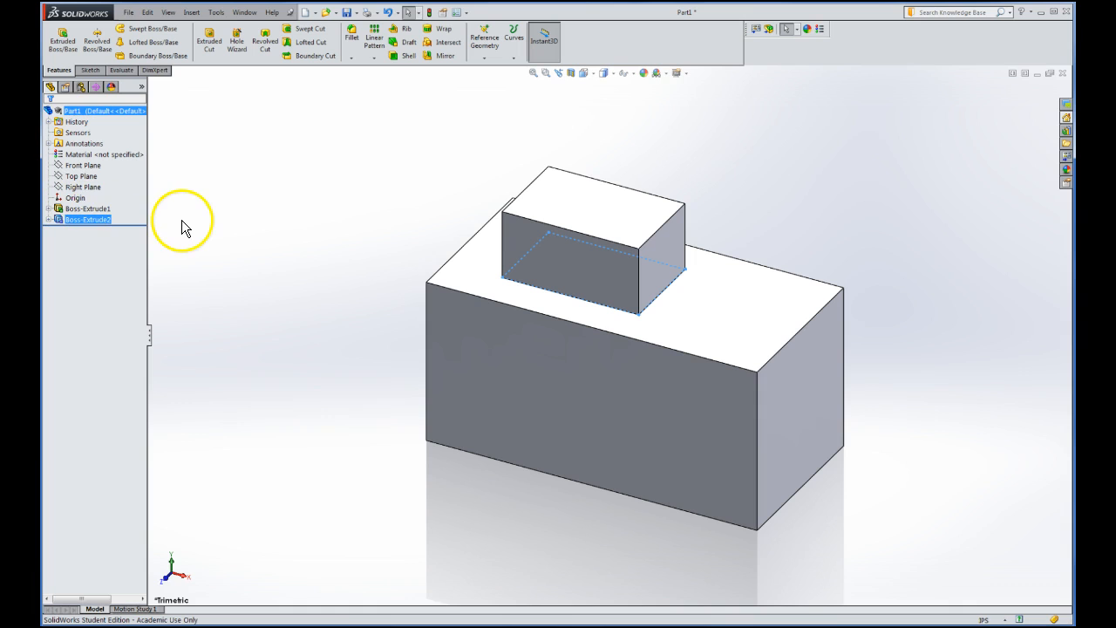
pyautogui.click(96, 209)
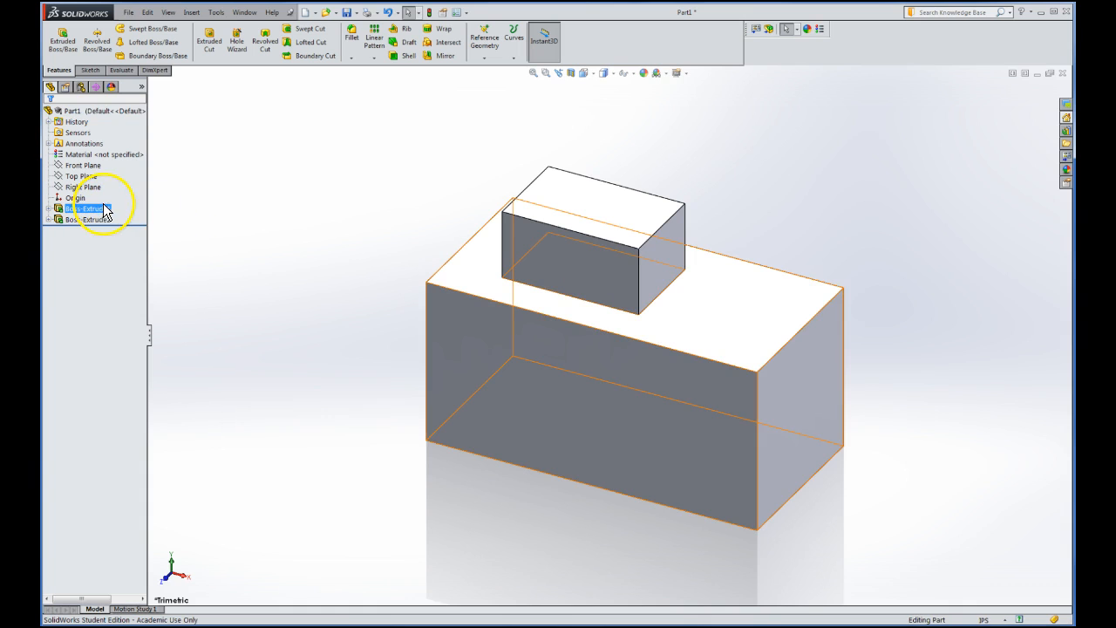
pyautogui.click(94, 220)
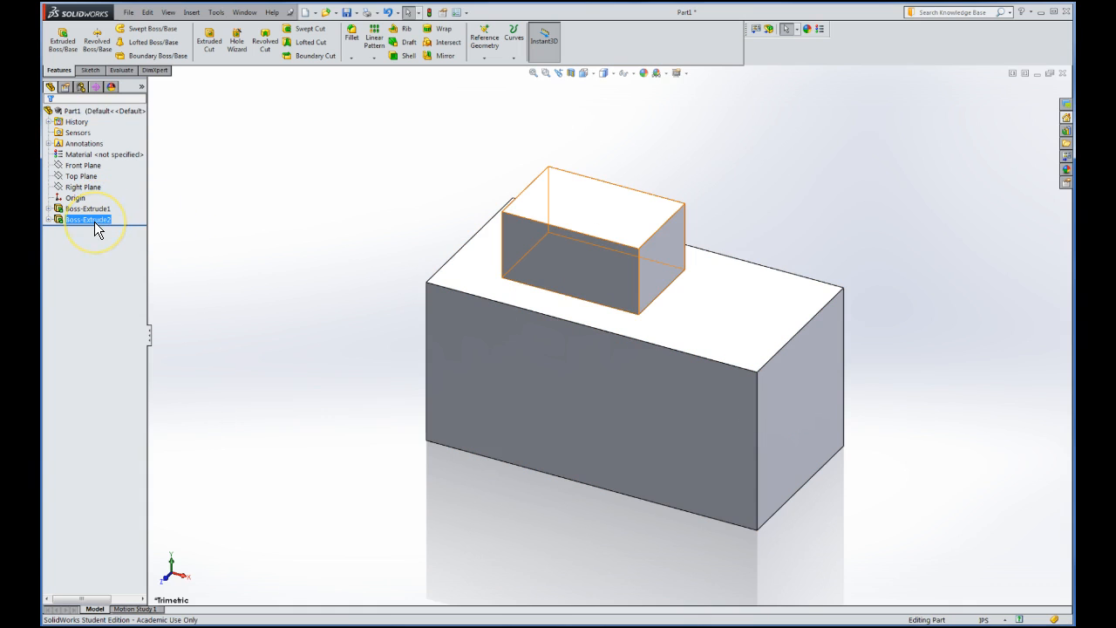
pyautogui.press('Escape')
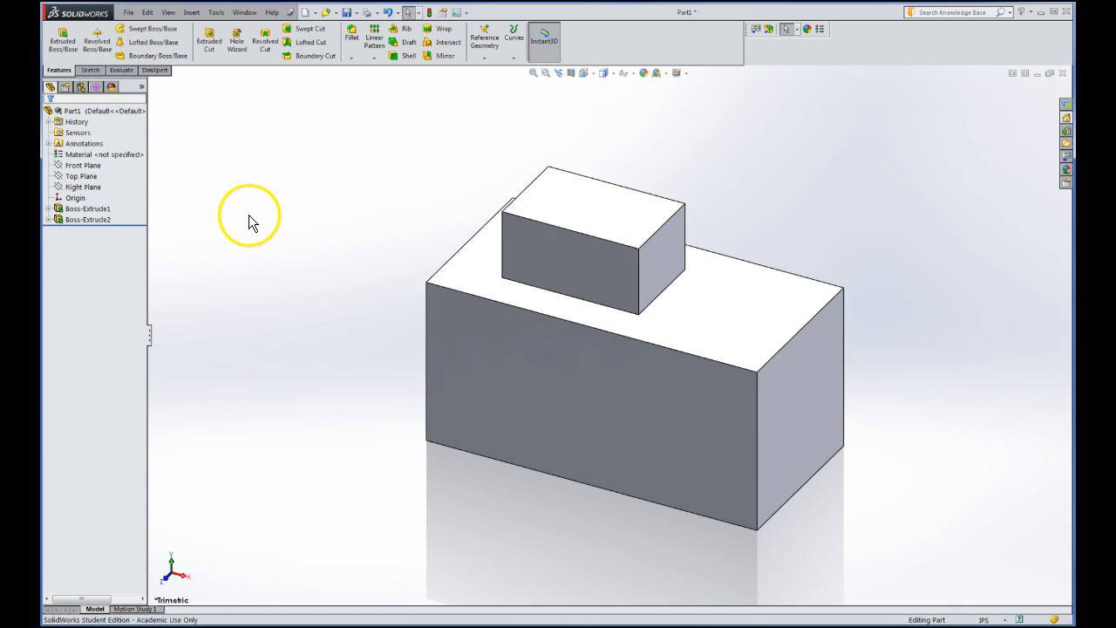
pyautogui.click(76, 210)
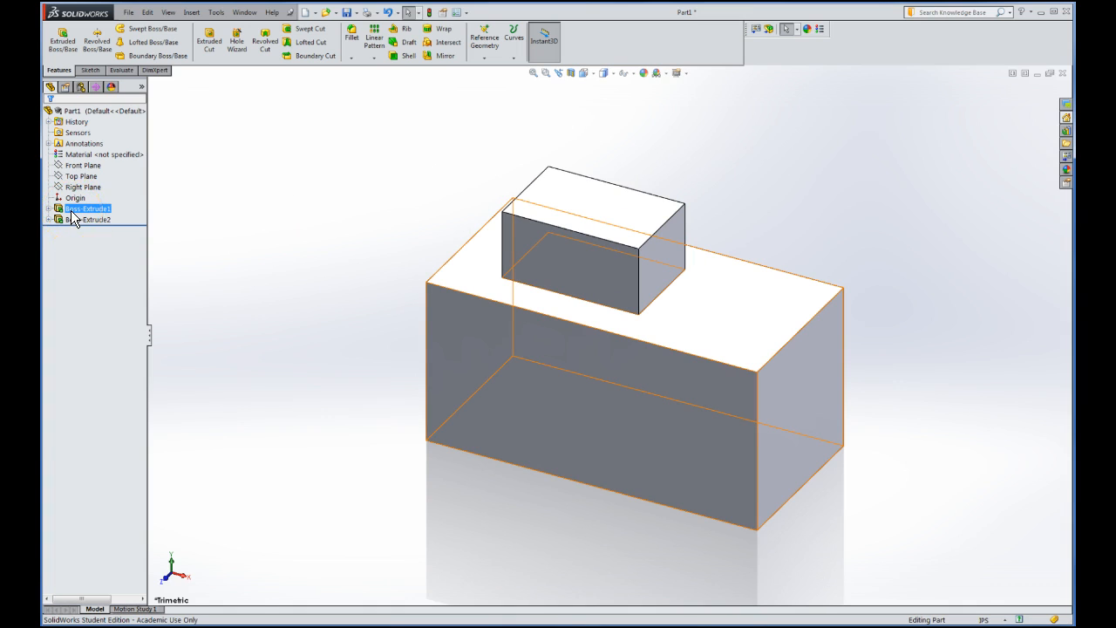
pyautogui.click(200, 219)
pyautogui.click(279, 266)
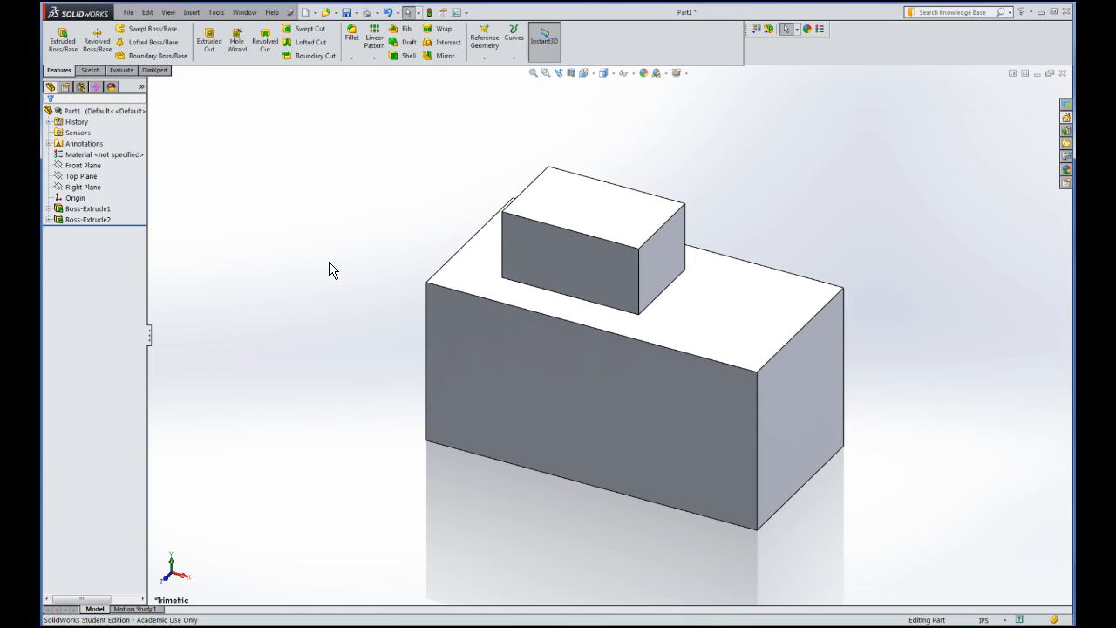
pyautogui.click(348, 278)
pyautogui.click(352, 280)
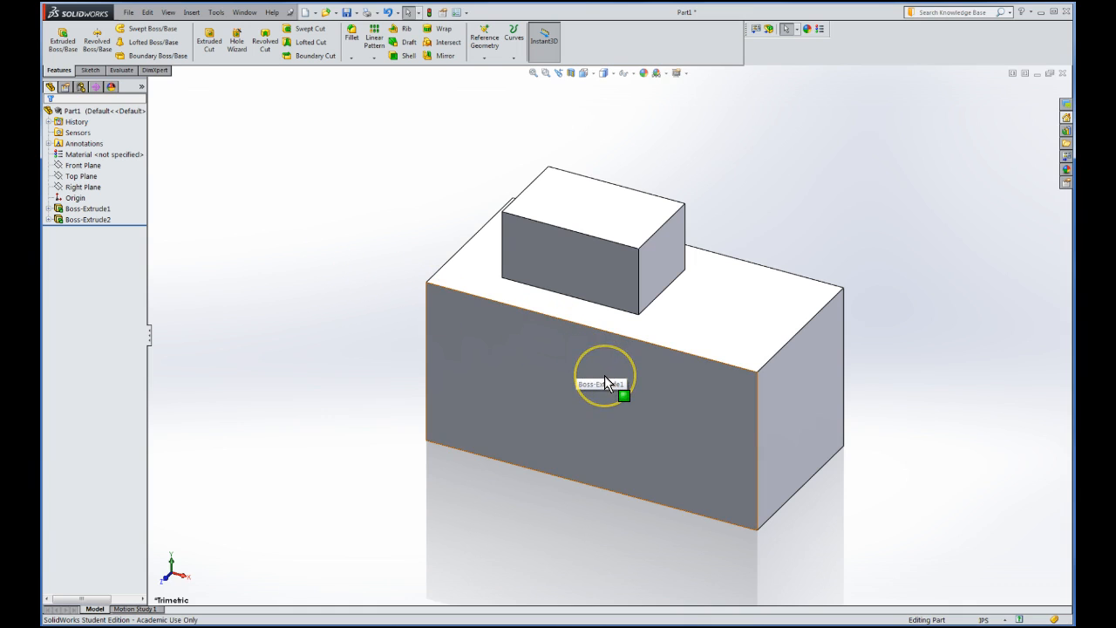
pyautogui.scroll(5, 605, 382)
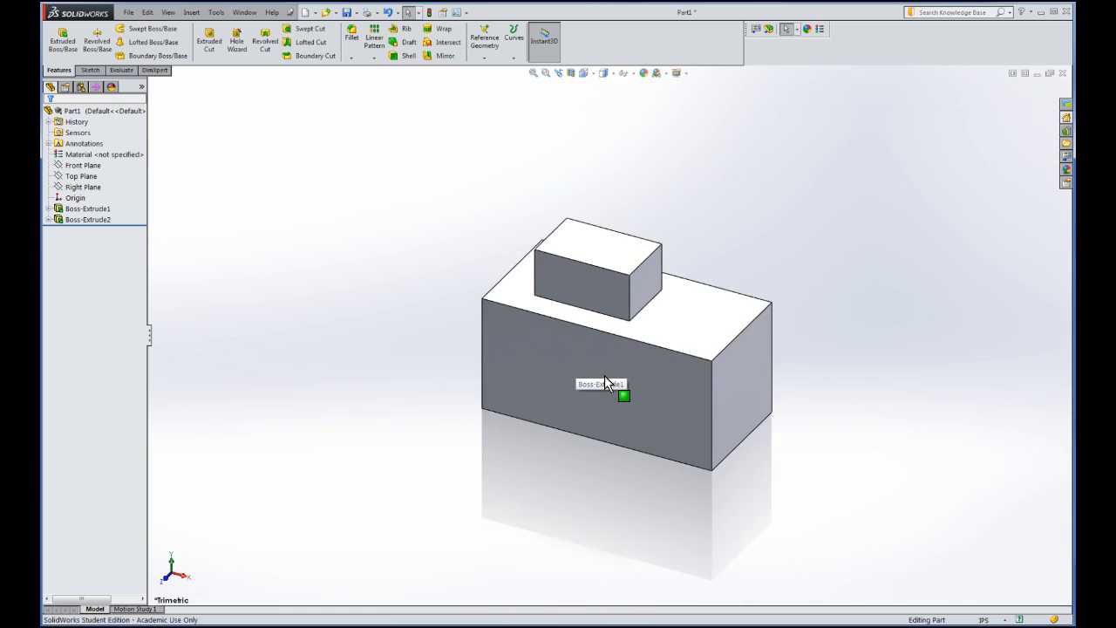
pyautogui.scroll(-5, 605, 382)
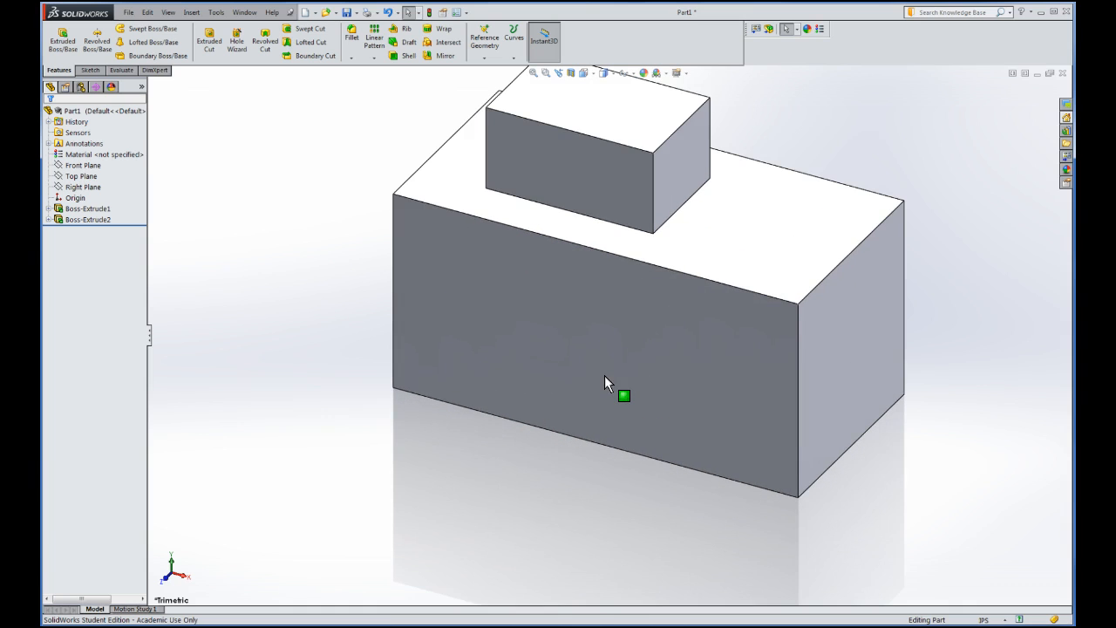
pyautogui.scroll(4, 605, 375)
pyautogui.scroll(-2, 619, 310)
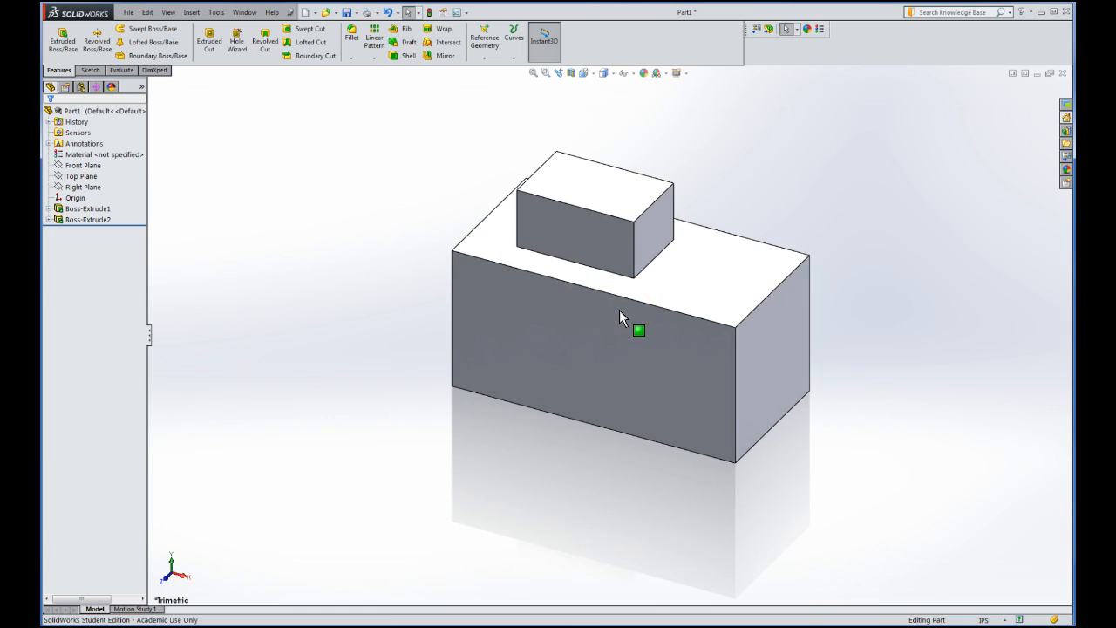
pyautogui.scroll(-1, 368, 260)
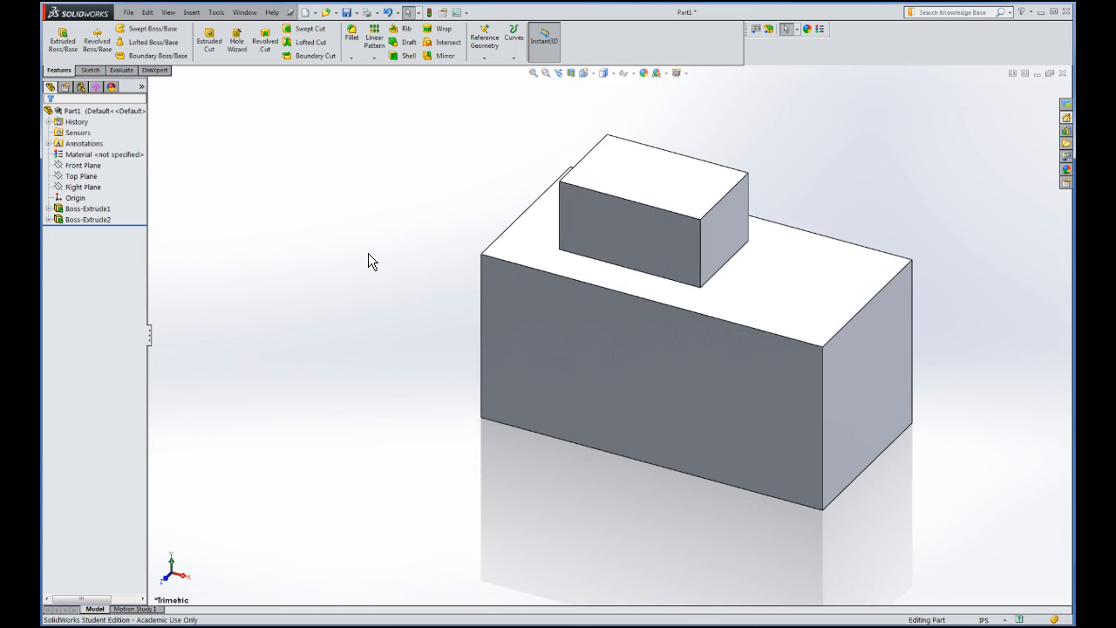
pyautogui.scroll(-3, 368, 259)
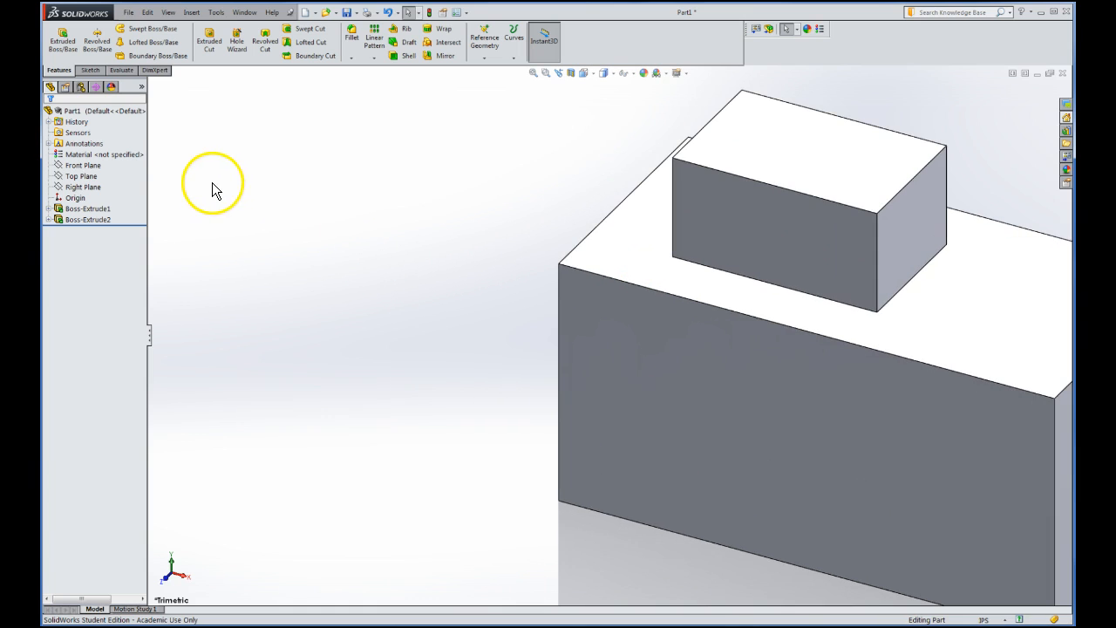
pyautogui.scroll(2, 210, 183)
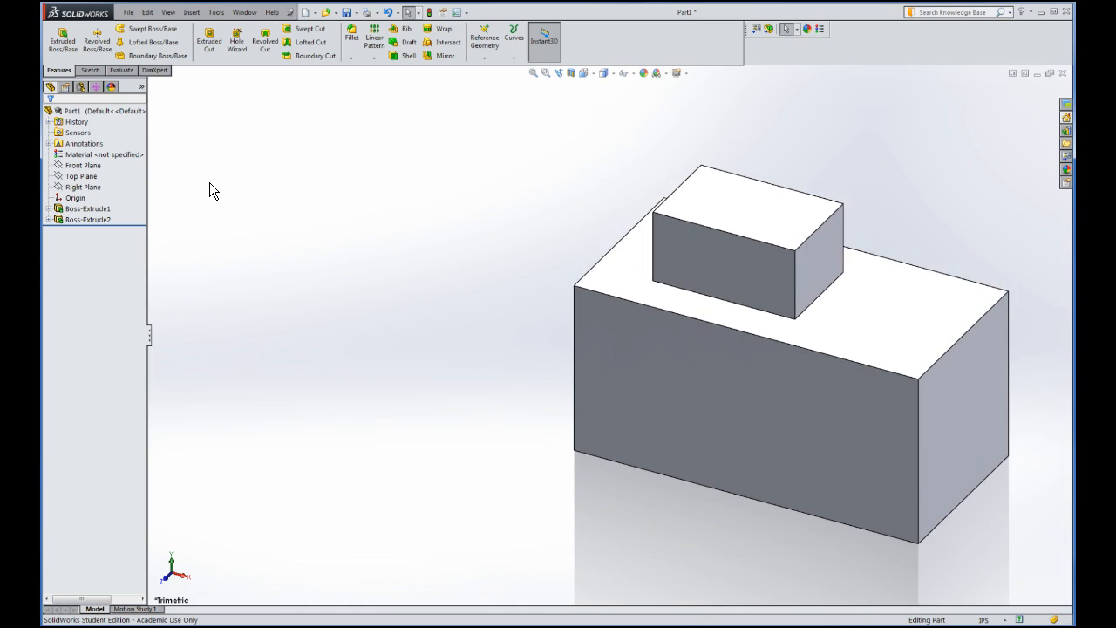
pyautogui.scroll(-4, 209, 182)
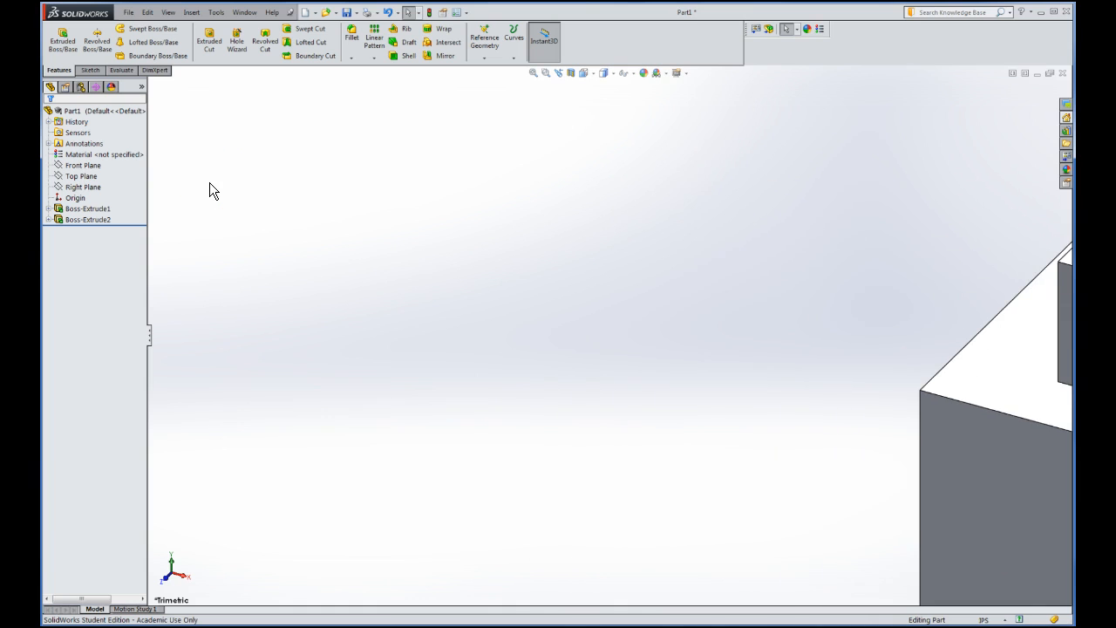
pyautogui.scroll(3, 209, 182)
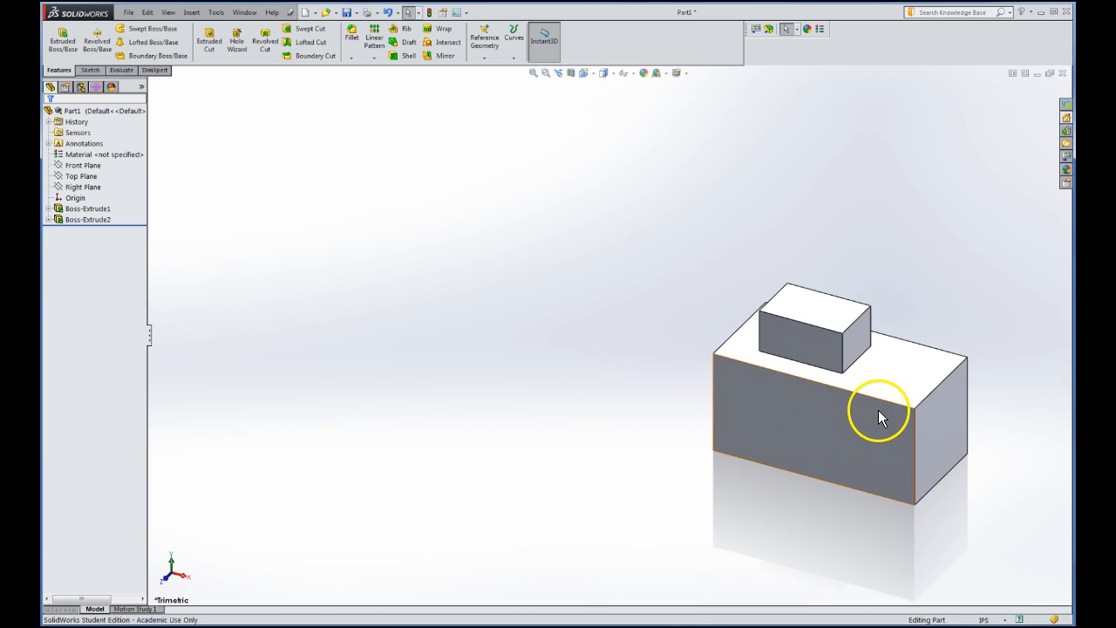
pyautogui.scroll(-5, 886, 410)
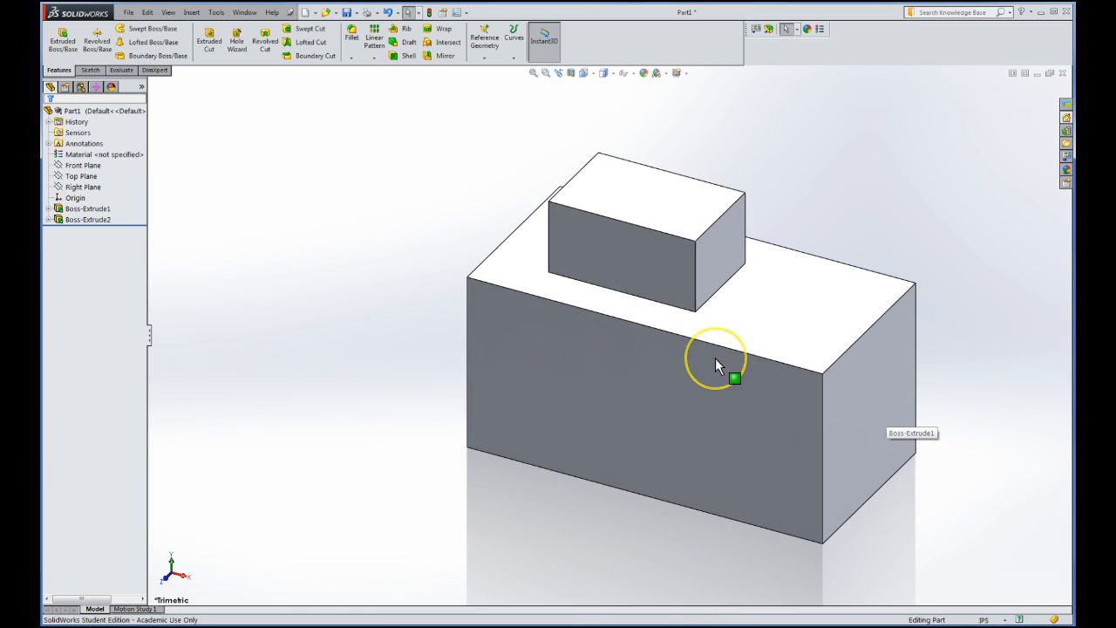
pyautogui.scroll(-2, 714, 357)
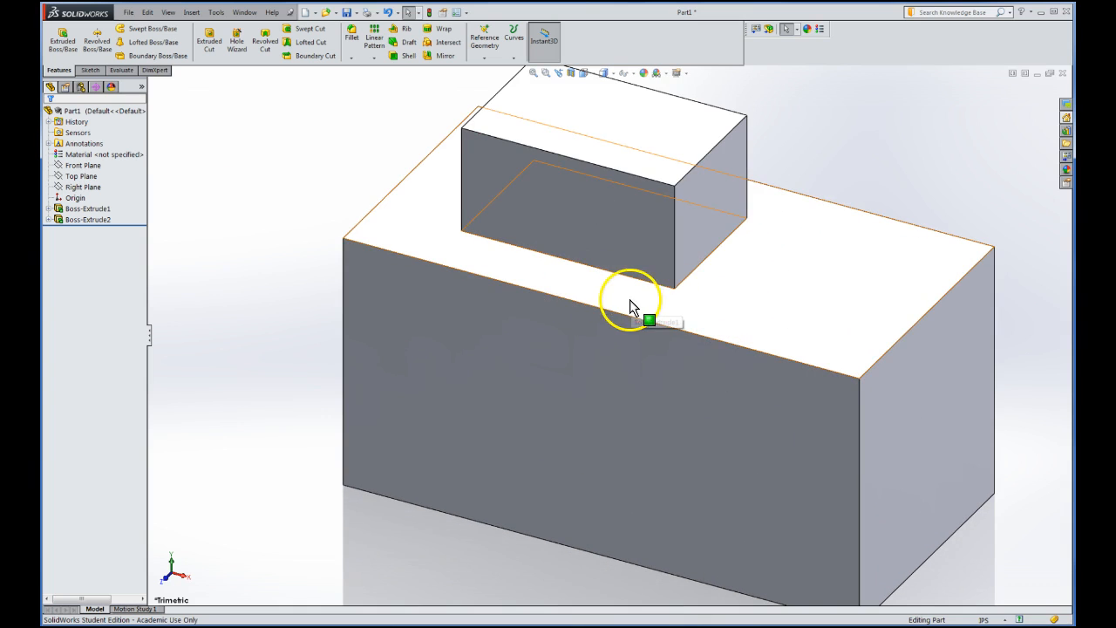
pyautogui.scroll(-1, 622, 300)
pyautogui.scroll(3, 620, 302)
pyautogui.click(592, 169)
pyautogui.click(547, 105)
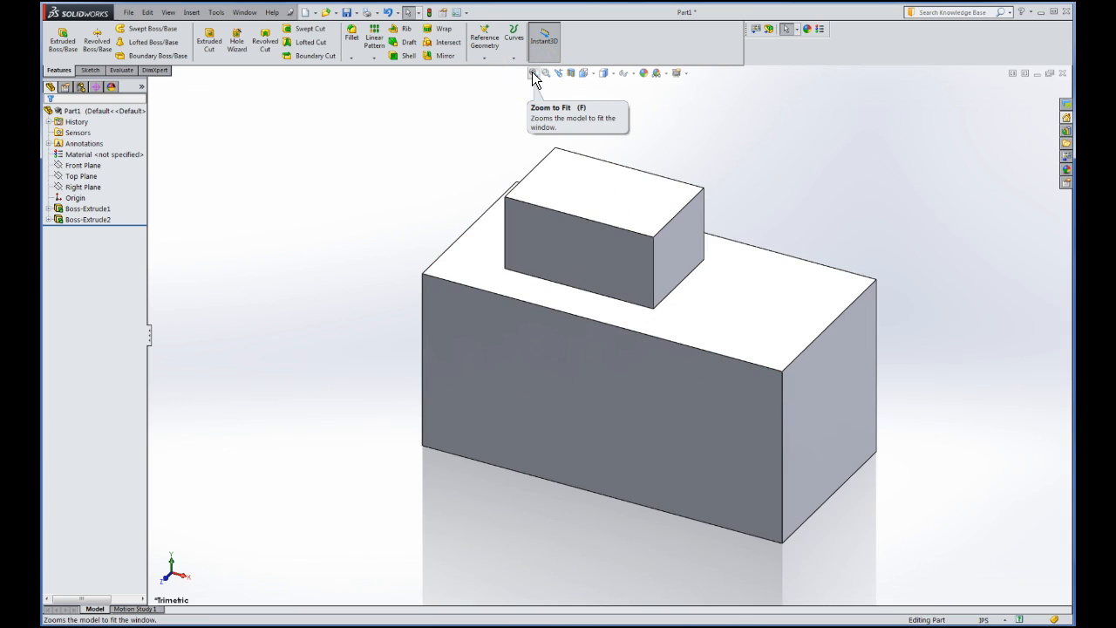
pyautogui.click(532, 75)
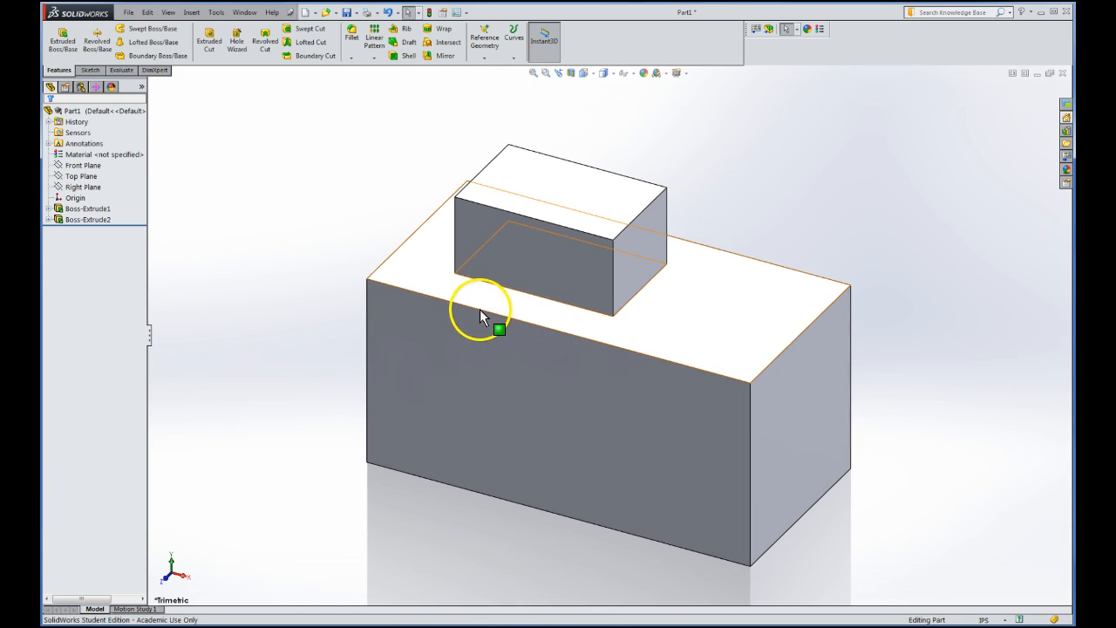
pyautogui.scroll(-5, 299, 261)
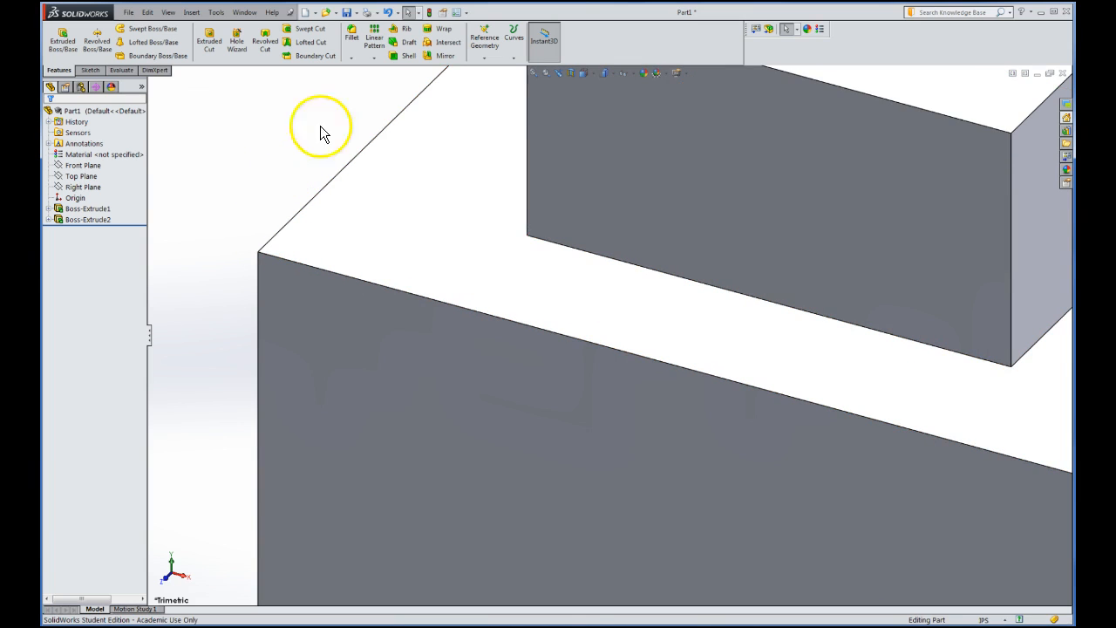
pyautogui.click(534, 77)
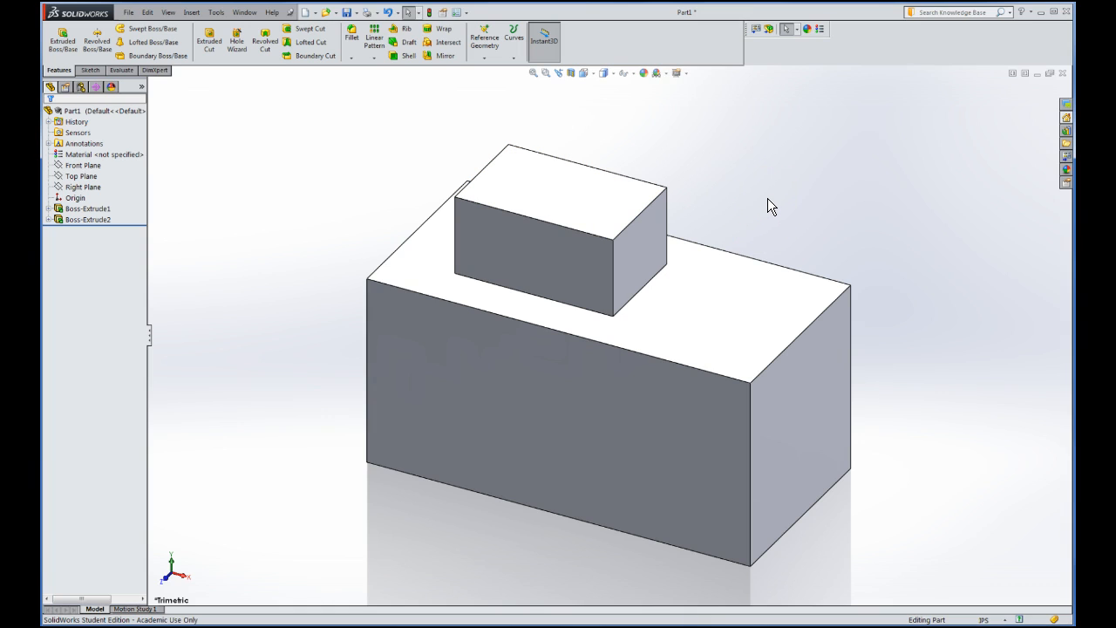
# Orbit the part slightly and bring up the View Orientation choices
pyautogui.moveTo(765, 197); pyautogui.dragTo(631, 150, button='middle')
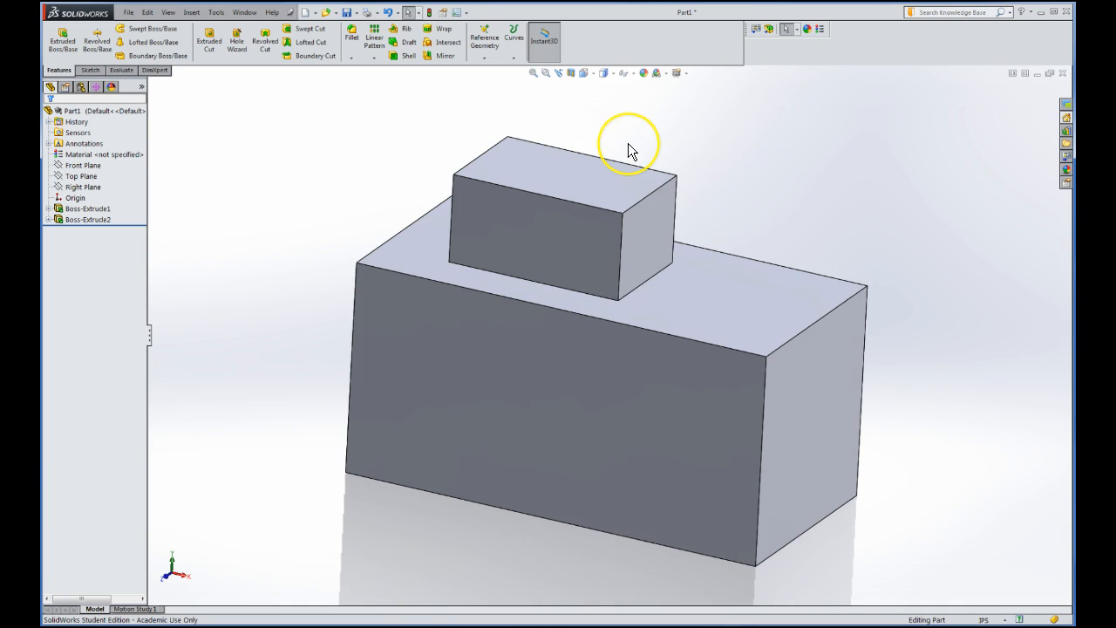
pyautogui.click(592, 73)
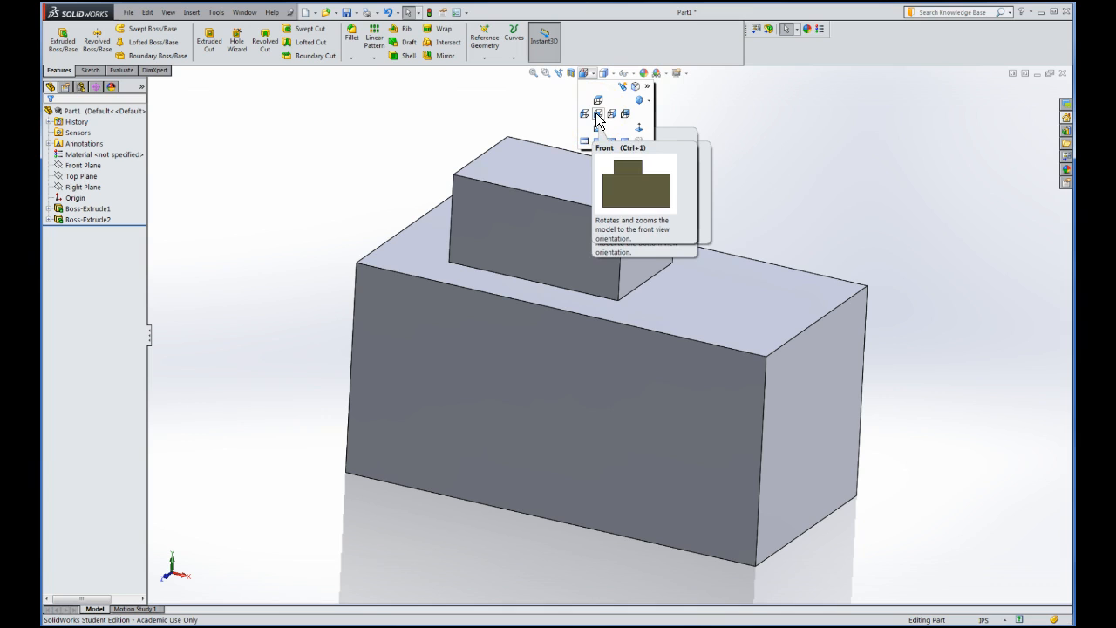
# View the part from Front, then Top, ending in the Isometric view
pyautogui.click(597, 115)
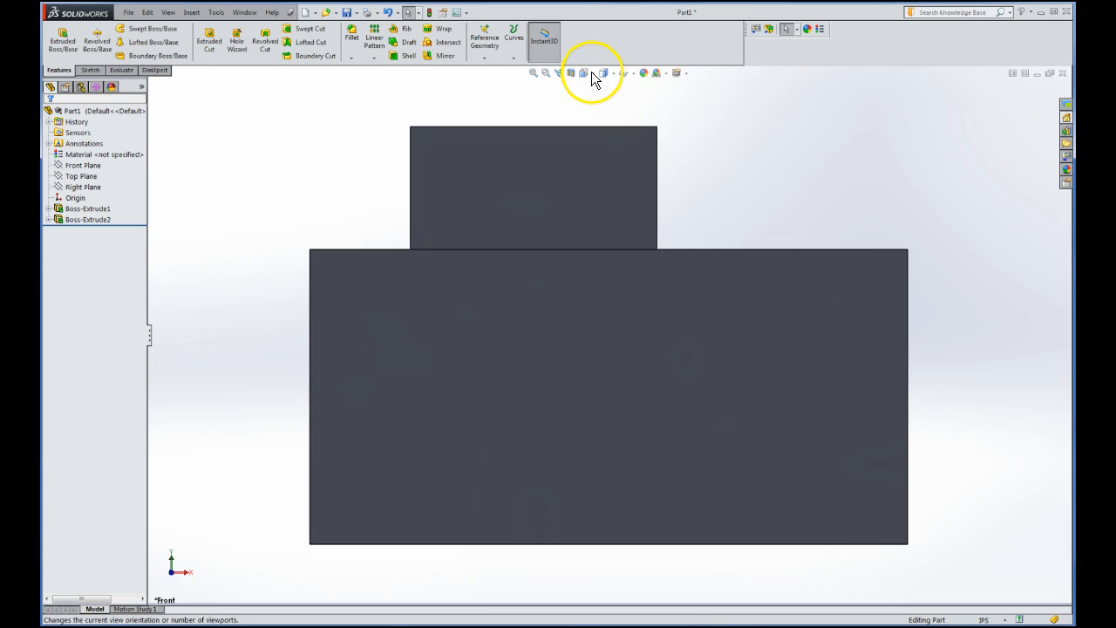
pyautogui.click(590, 74)
pyautogui.click(599, 101)
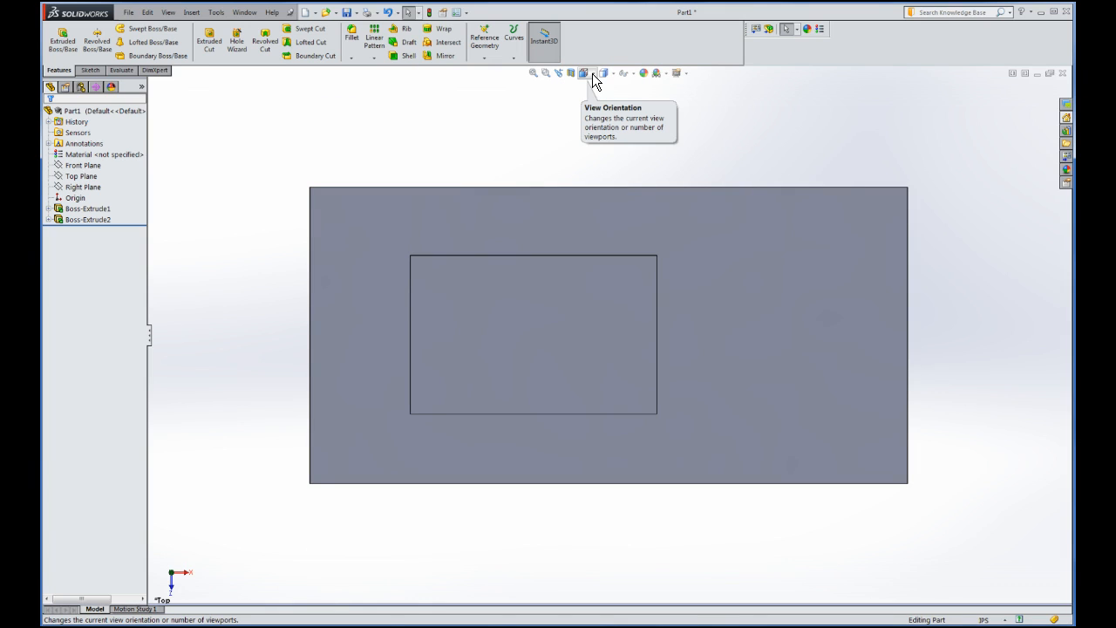
pyautogui.click(592, 73)
pyautogui.click(640, 102)
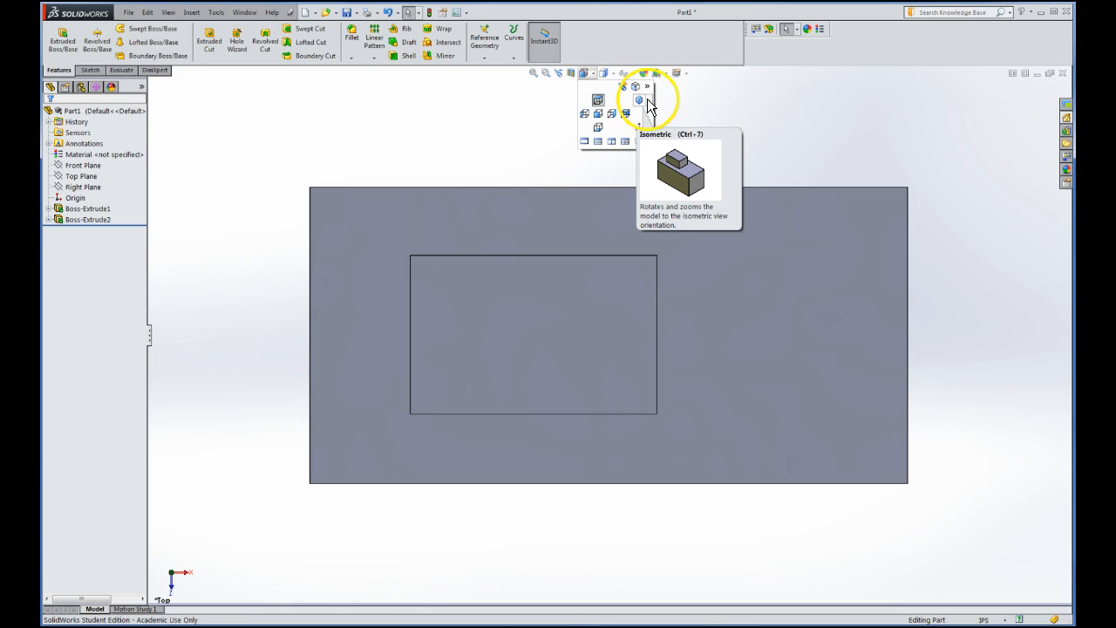
pyautogui.click(649, 101)
pyautogui.click(664, 127)
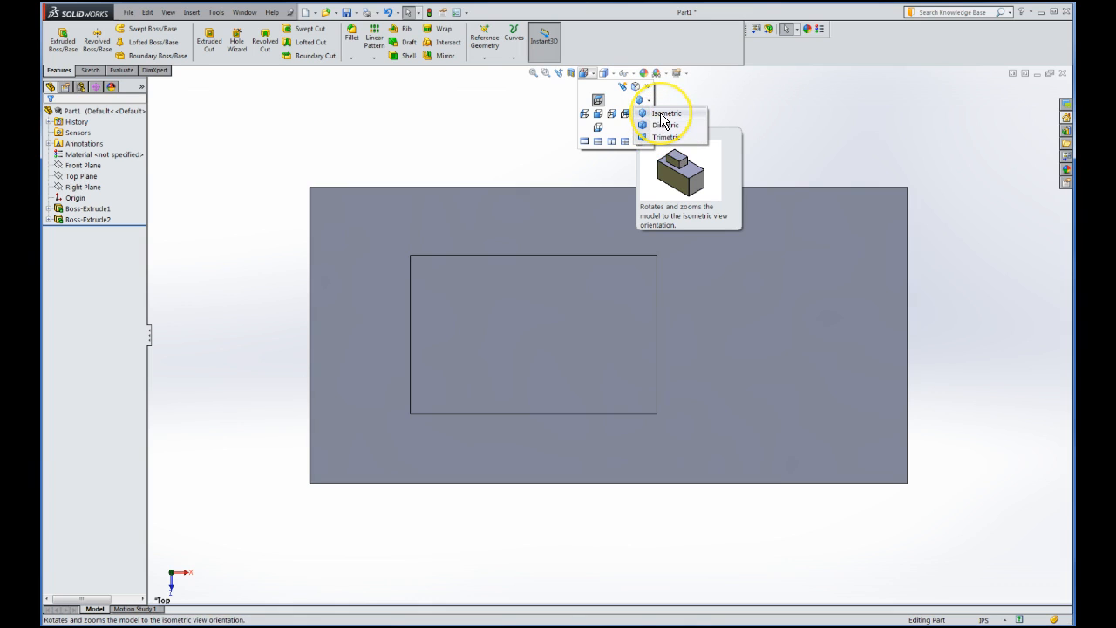
pyautogui.click(639, 101)
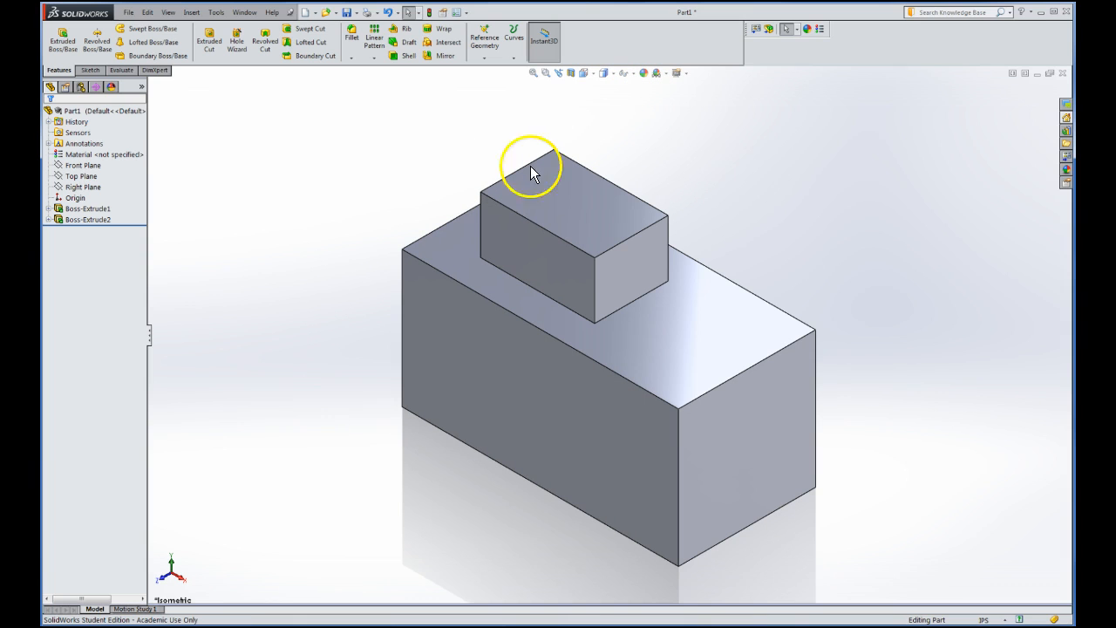
# Orbit the part to a three-quarter angle showing its front and top faces
pyautogui.moveTo(357, 254); pyautogui.dragTo(378, 236, button='middle')
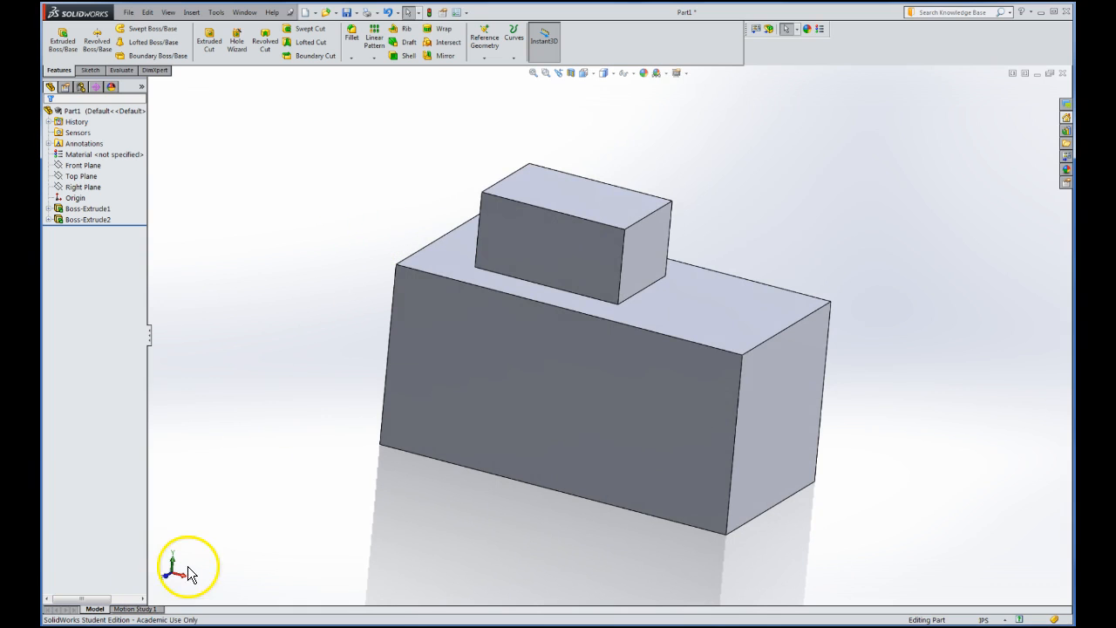
pyautogui.moveTo(422, 332)
pyautogui.mouseDown(button='middle')
pyautogui.moveTo(374, 350)
pyautogui.moveTo(438, 306)
pyautogui.moveTo(401, 334)
pyautogui.moveTo(393, 323)
pyautogui.moveTo(438, 324)
pyautogui.moveTo(436, 356)
pyautogui.moveTo(406, 339)
pyautogui.moveTo(422, 340)
pyautogui.mouseUp(button='middle')
pyautogui.press('Escape')
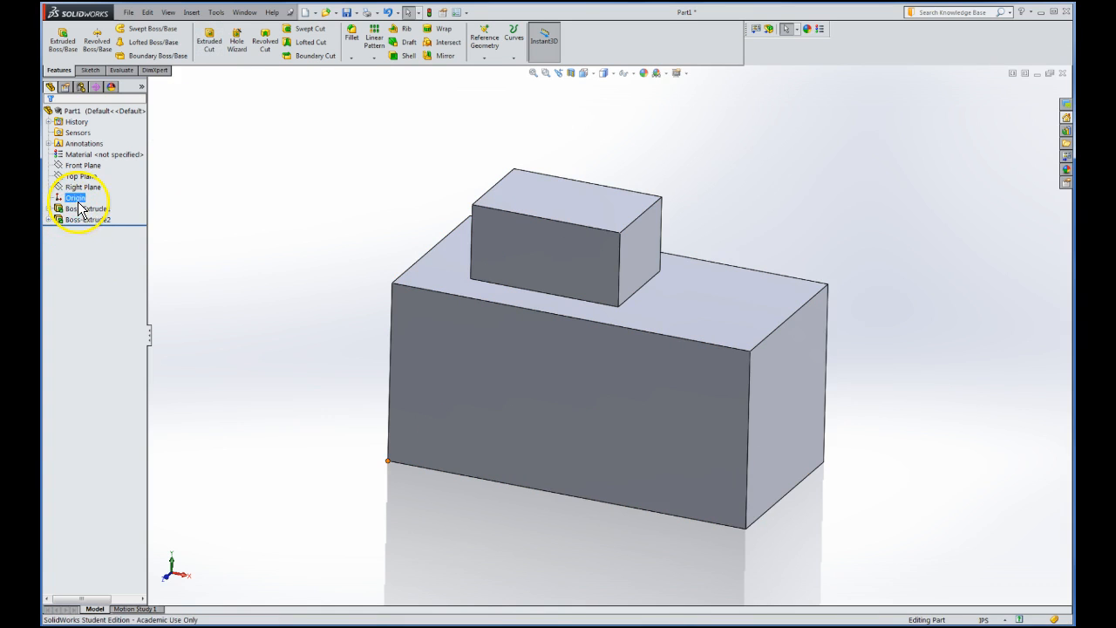
# Begin an Extruded Cut sketch on the top face, viewed from Top
pyautogui.click(211, 46)
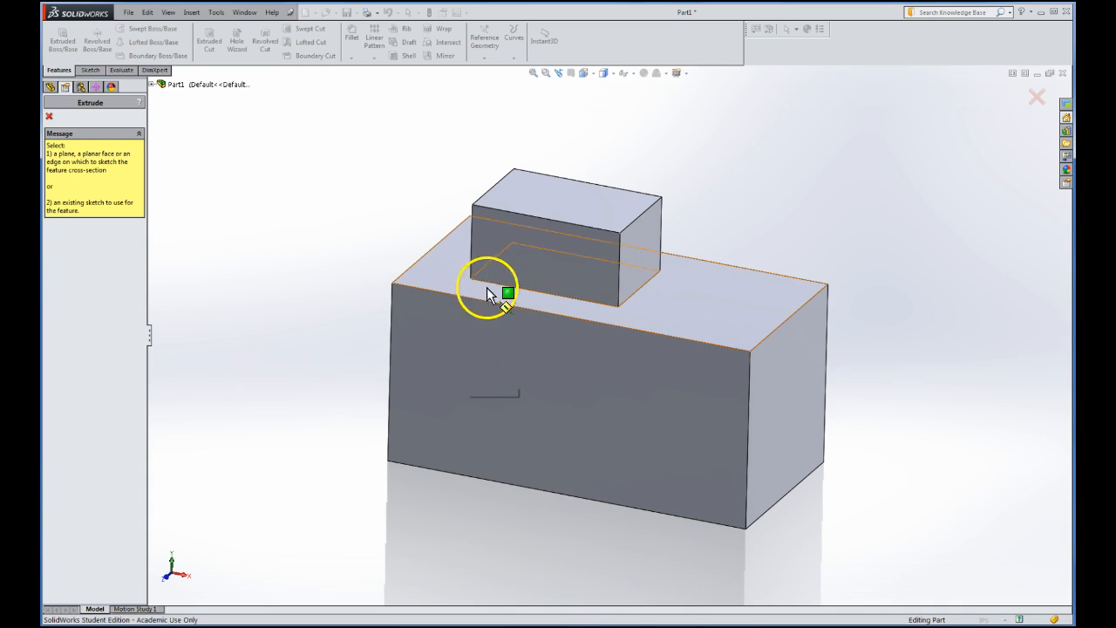
pyautogui.click(555, 198)
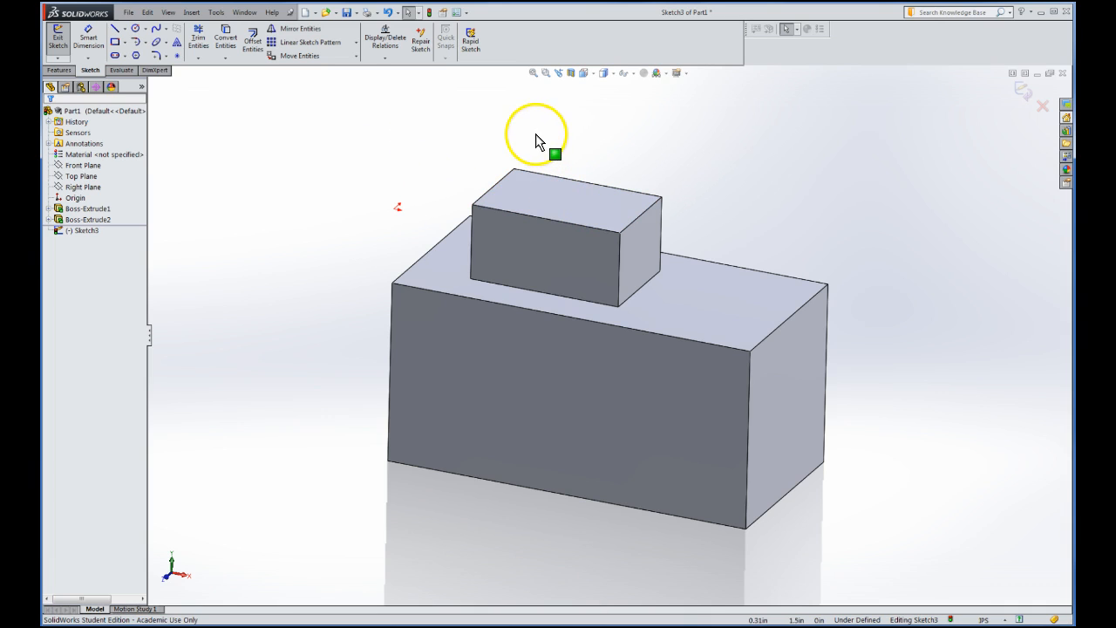
pyautogui.click(593, 74)
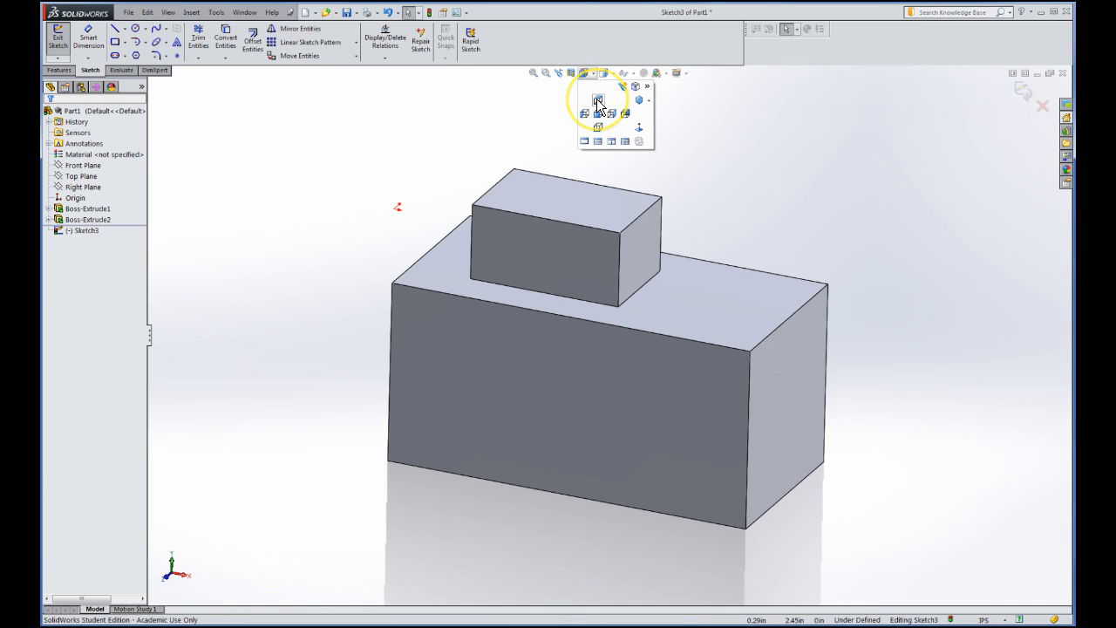
pyautogui.click(598, 104)
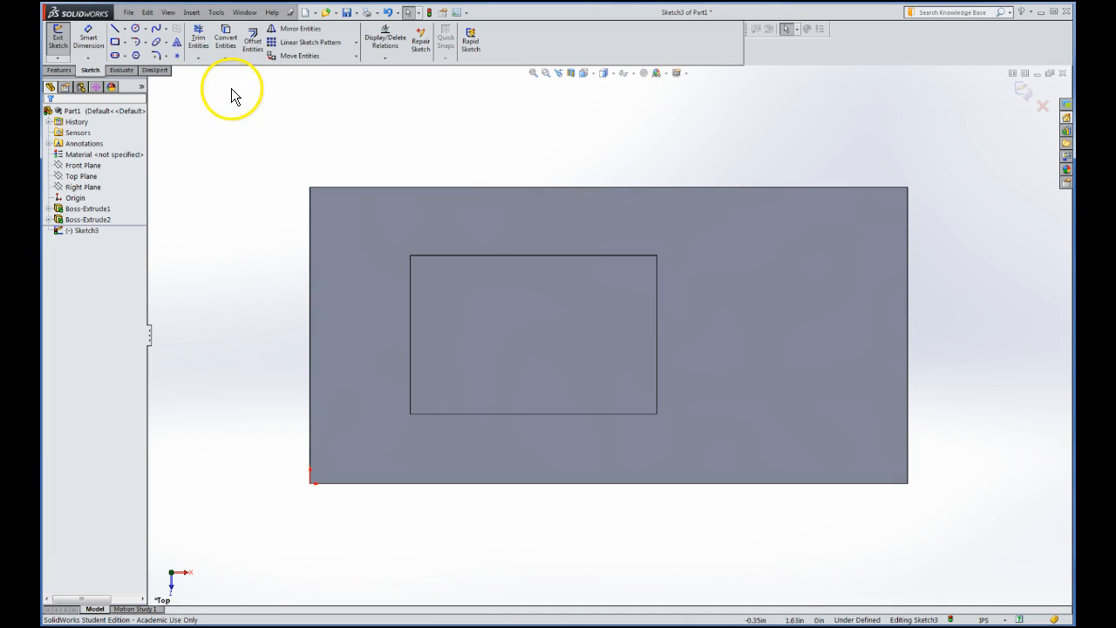
# Sketch a small circle near the left end of the boss's top face in Sketch3
pyautogui.click(136, 32)
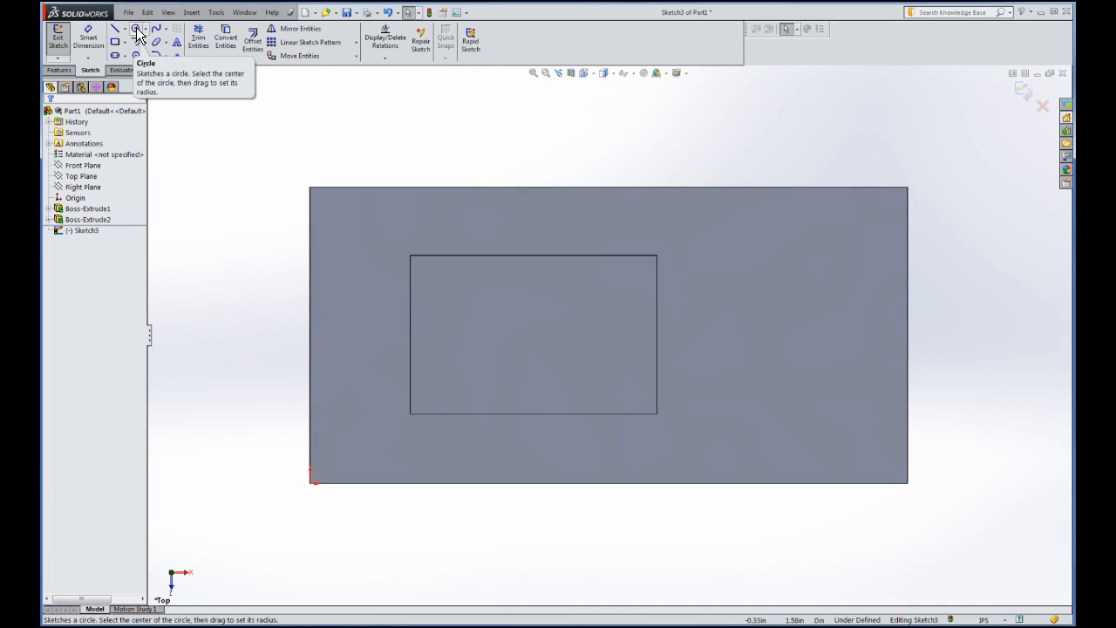
pyautogui.click(137, 32)
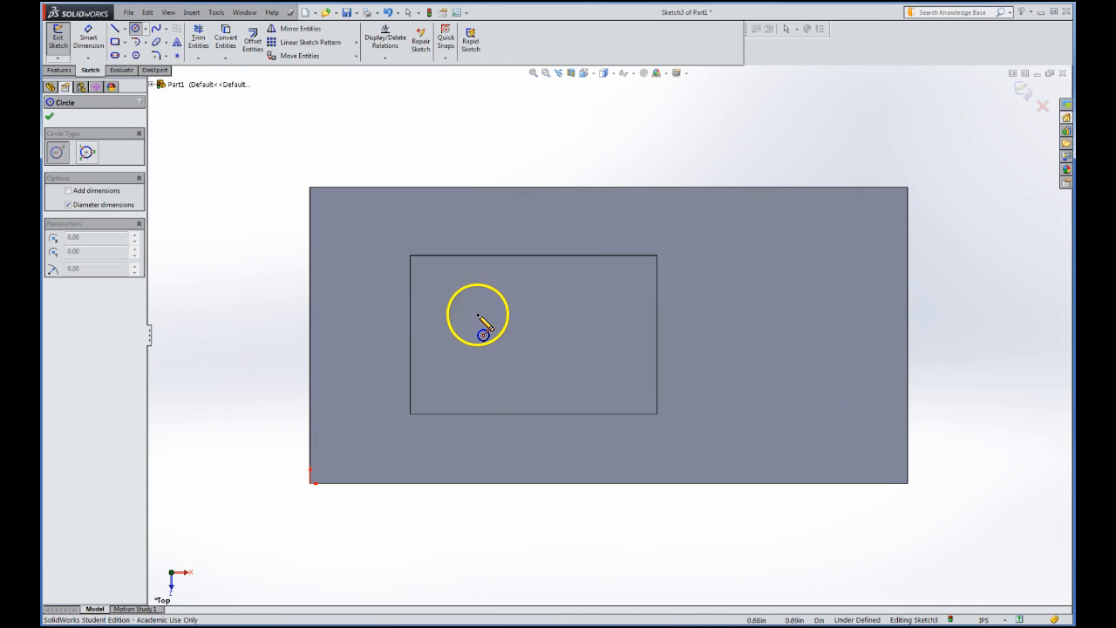
pyautogui.moveTo(472, 307); pyautogui.dragTo(494, 338)
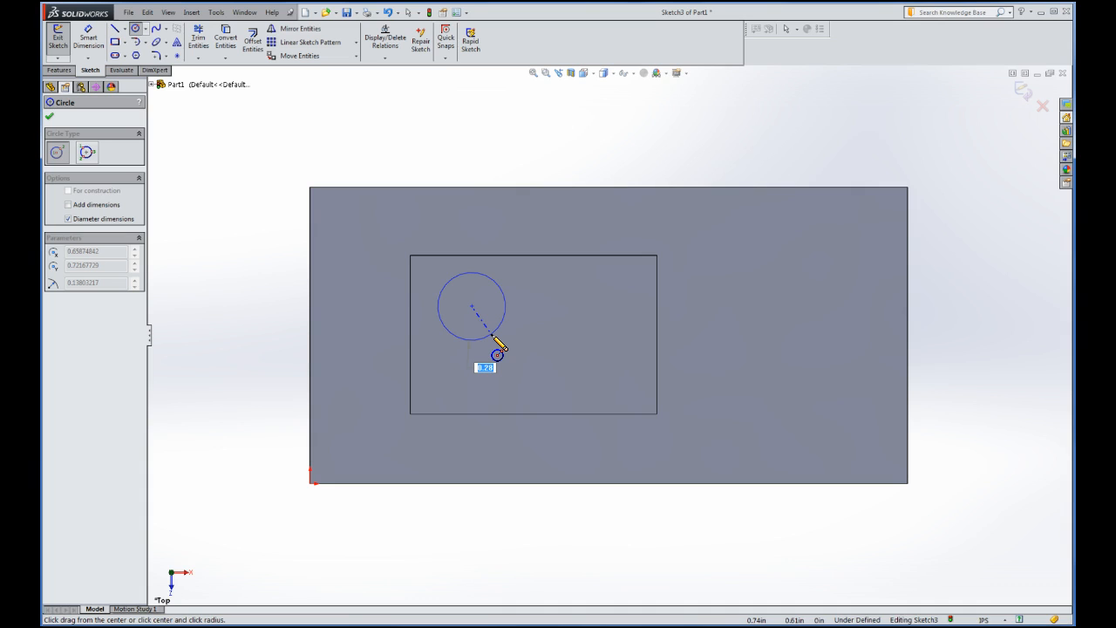
pyautogui.moveTo(497, 353)
pyautogui.mouseDown(button='middle')
pyautogui.moveTo(473, 258)
pyautogui.moveTo(489, 226)
pyautogui.moveTo(453, 249)
pyautogui.moveTo(503, 229)
pyautogui.moveTo(491, 244)
pyautogui.mouseUp(button='middle')
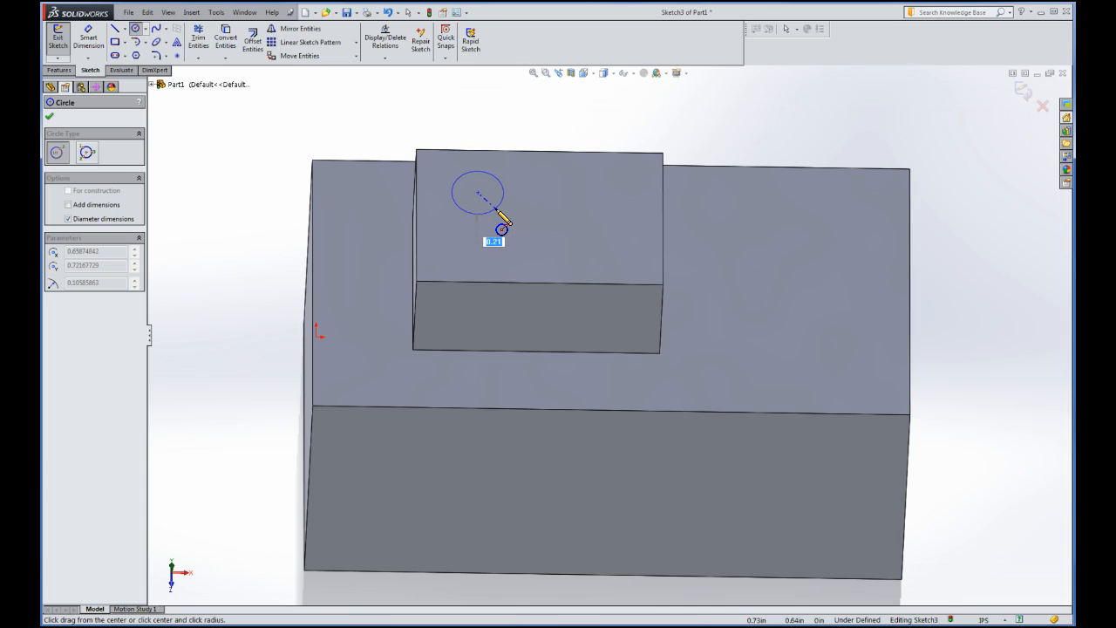
pyautogui.click(502, 224)
pyautogui.click(403, 224)
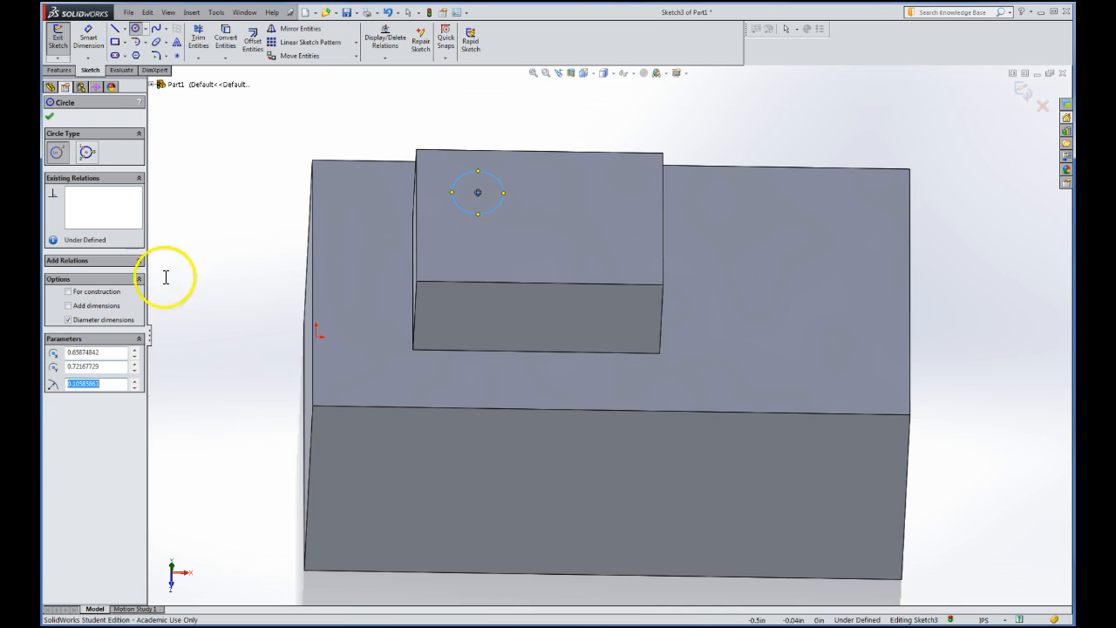
pyautogui.click(50, 121)
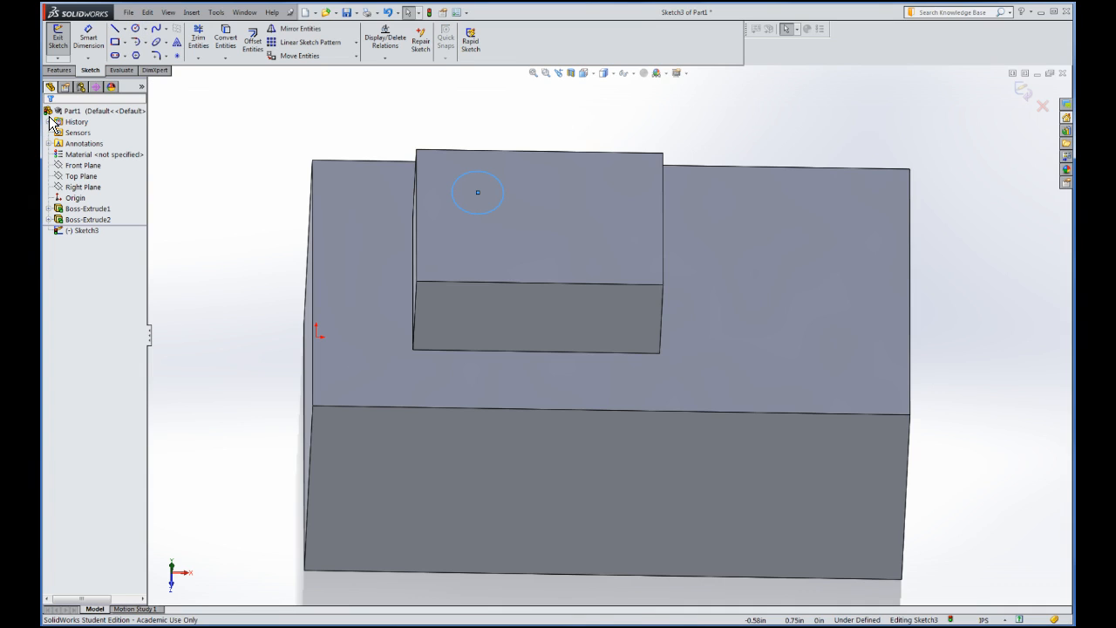
# Draw a second, smaller circle to the right of the first one on the boss top
pyautogui.click(250, 46)
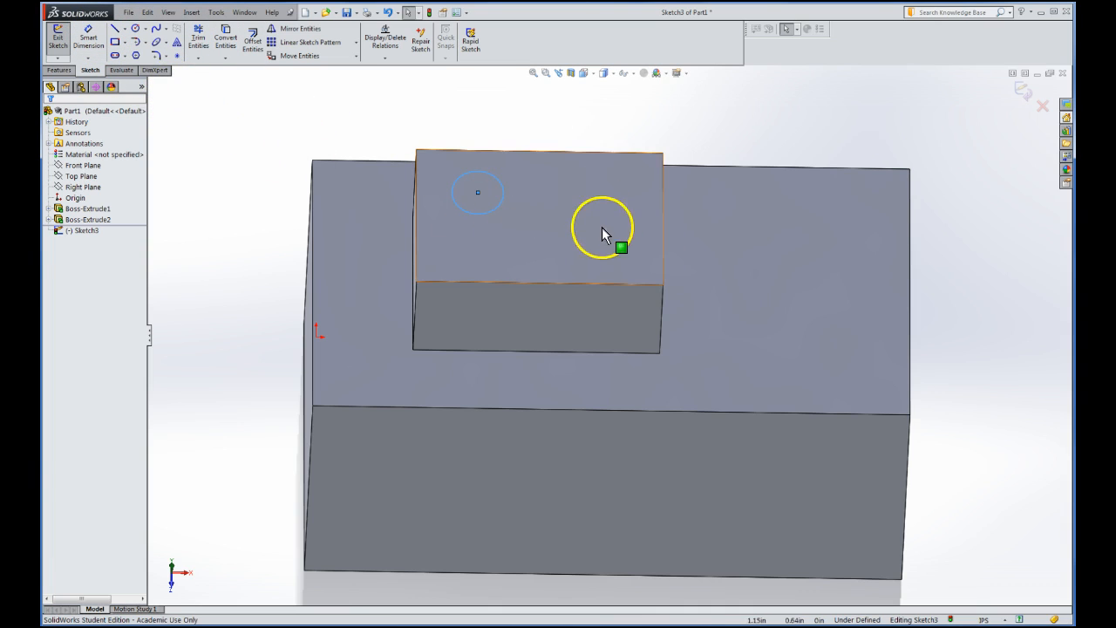
pyautogui.click(136, 33)
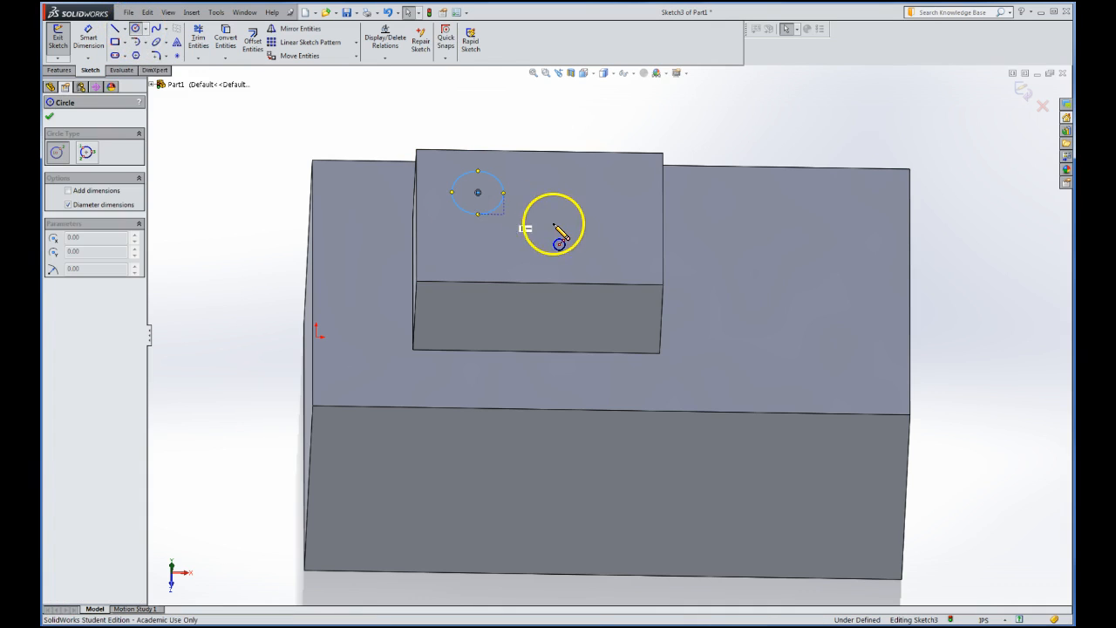
pyautogui.click(584, 226)
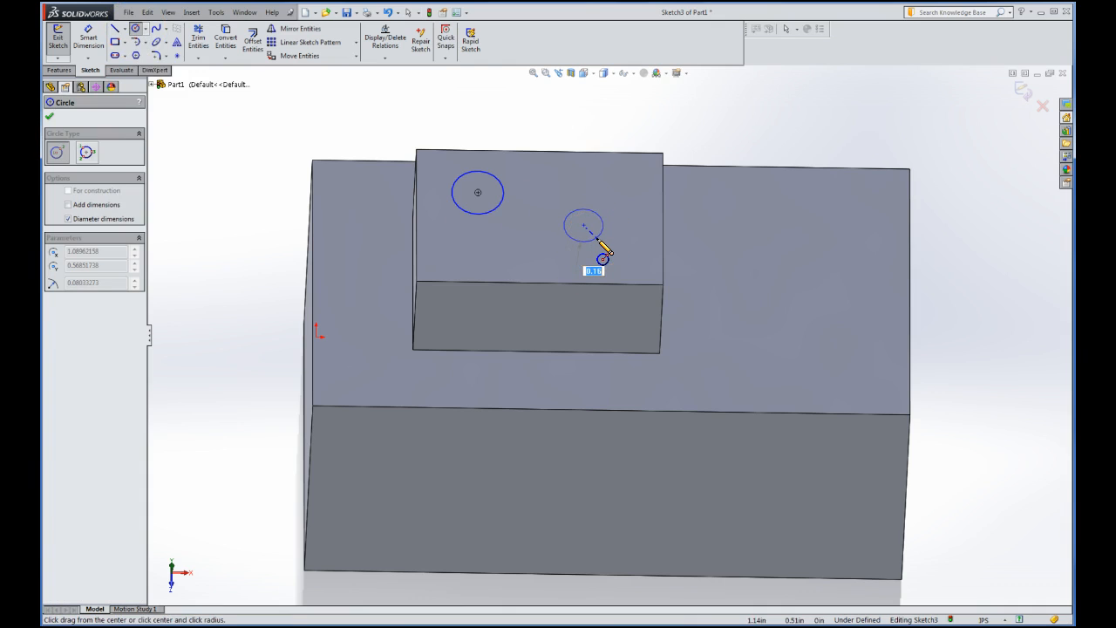
pyautogui.click(599, 240)
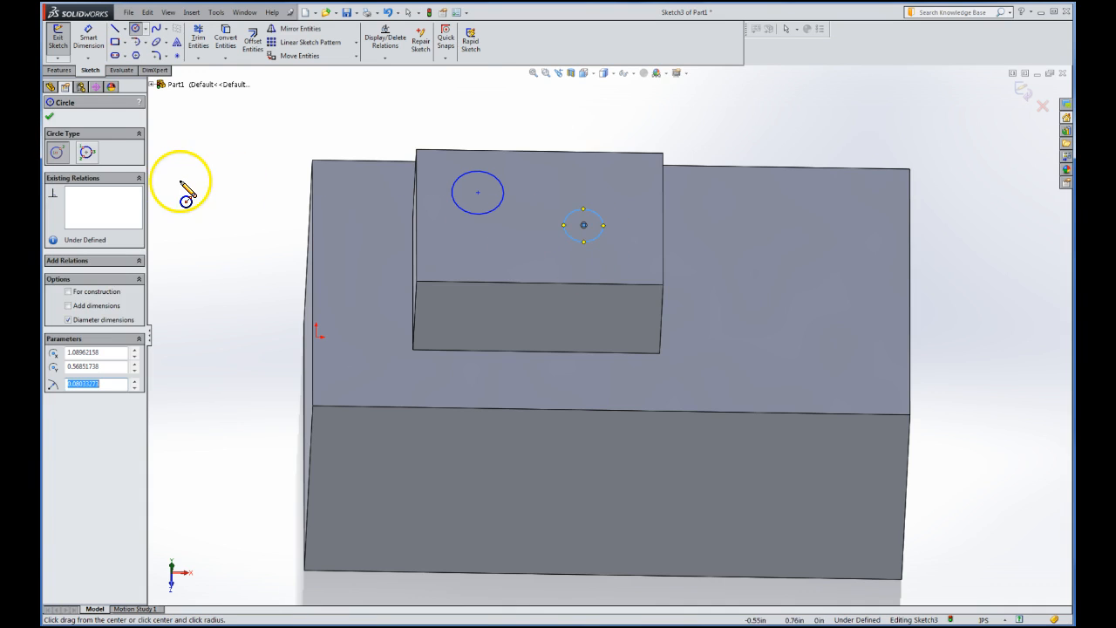
pyautogui.click(50, 119)
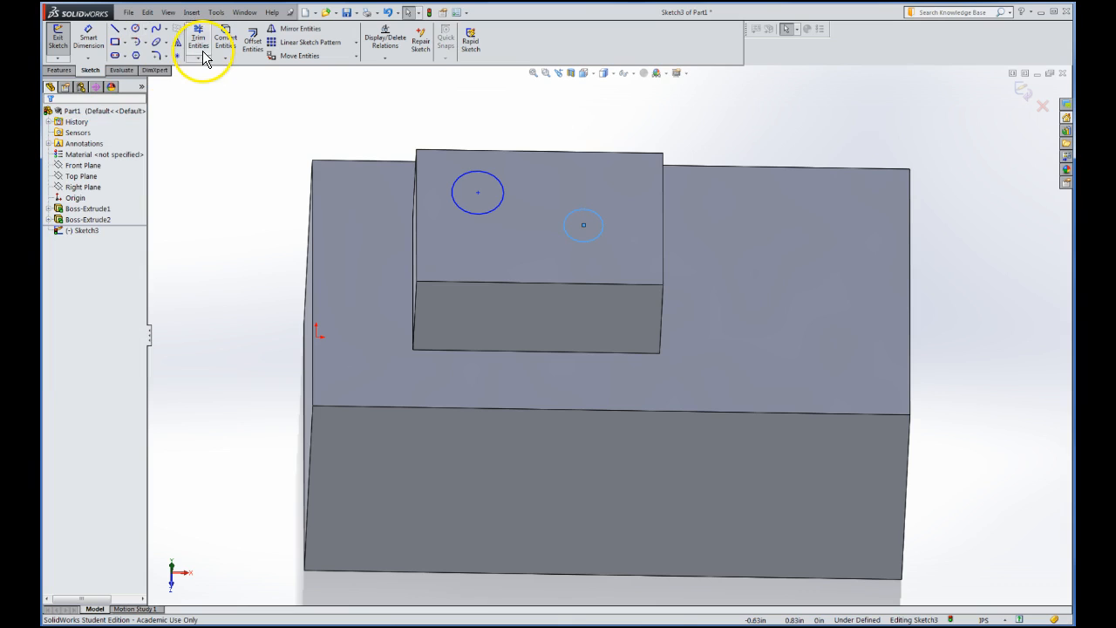
# Cut-extrude both circles with the Through All end condition
pyautogui.click(55, 41)
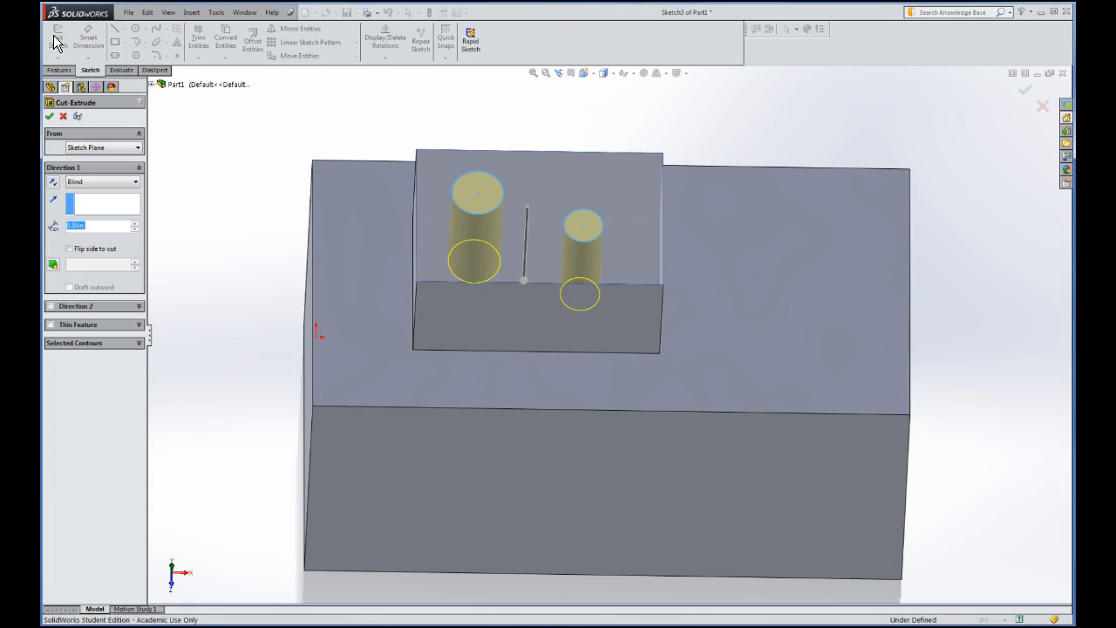
pyautogui.moveTo(183, 115); pyautogui.dragTo(199, 214, button='middle')
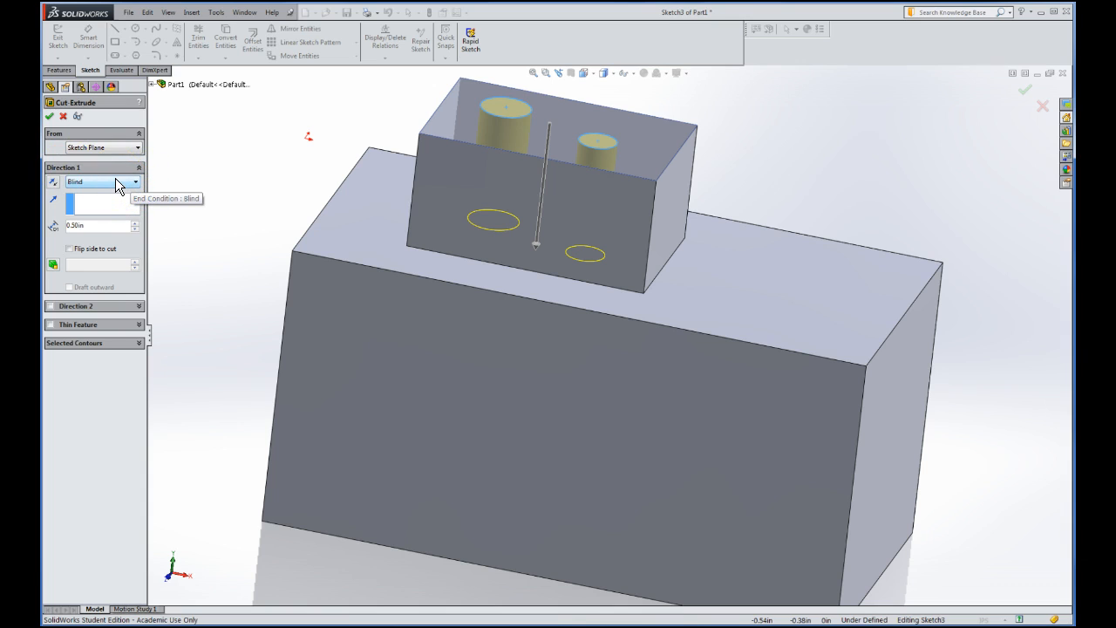
pyautogui.click(137, 182)
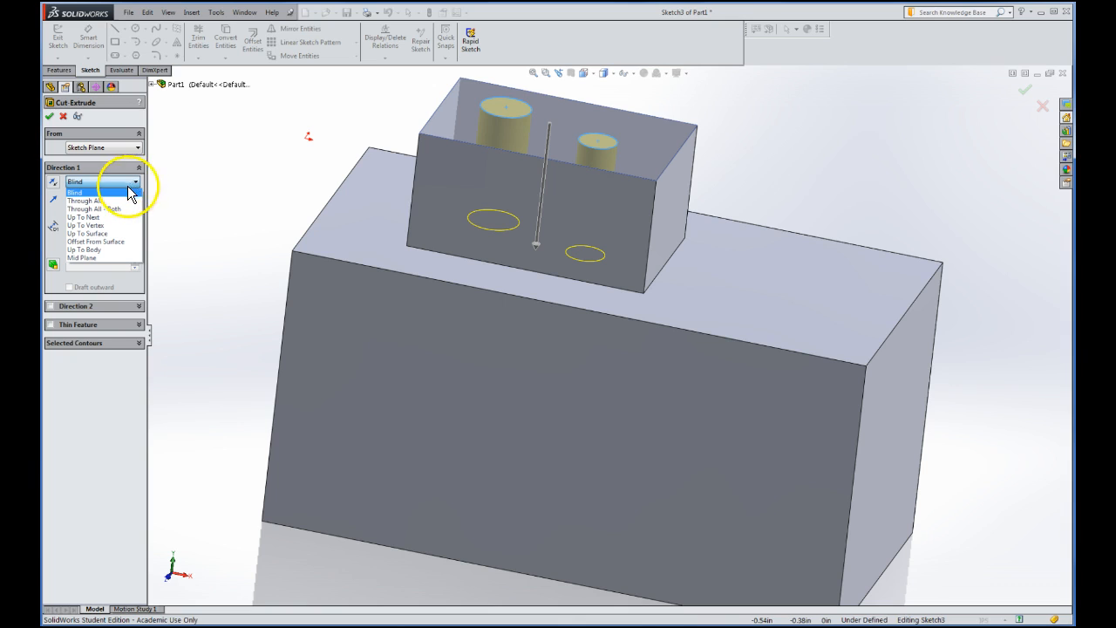
pyautogui.click(86, 204)
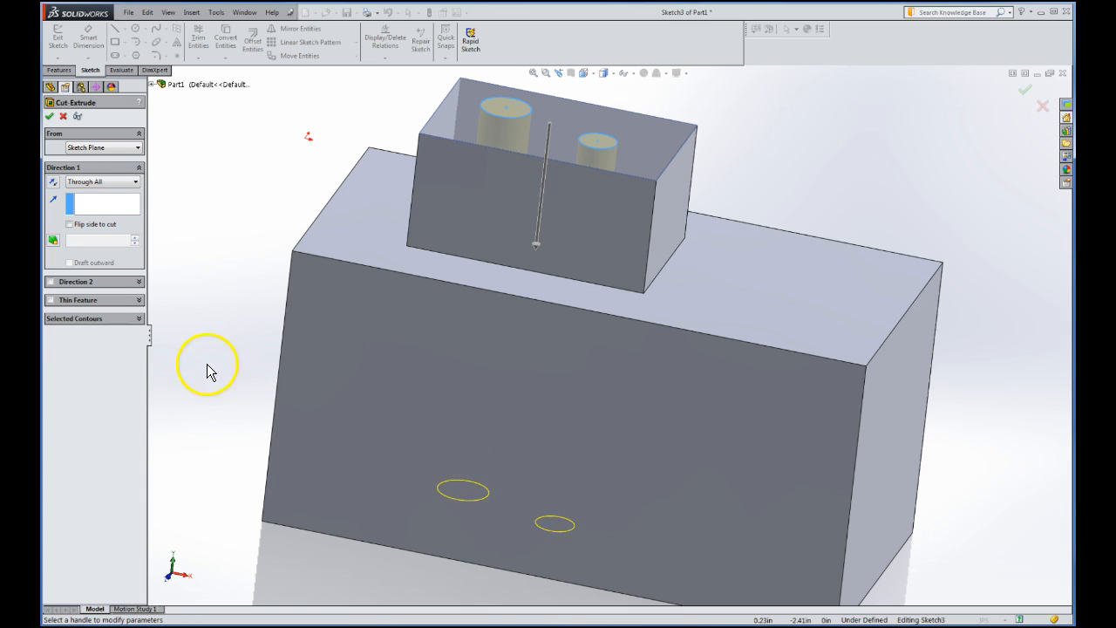
pyautogui.moveTo(217, 418)
pyautogui.mouseDown(button='middle')
pyautogui.moveTo(222, 312)
pyautogui.moveTo(252, 166)
pyautogui.moveTo(250, 100)
pyautogui.moveTo(235, 103)
pyautogui.moveTo(244, 110)
pyautogui.moveTo(219, 174)
pyautogui.moveTo(209, 331)
pyautogui.moveTo(177, 412)
pyautogui.moveTo(232, 326)
pyautogui.moveTo(219, 403)
pyautogui.moveTo(180, 416)
pyautogui.moveTo(179, 389)
pyautogui.moveTo(172, 424)
pyautogui.moveTo(200, 411)
pyautogui.mouseUp(button='middle')
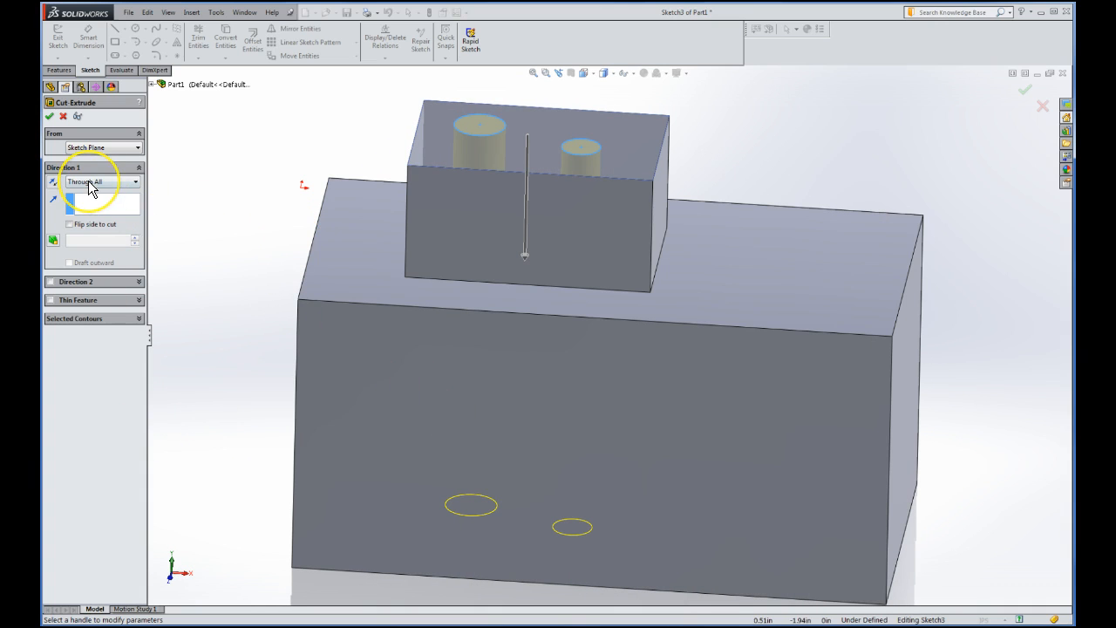
pyautogui.click(50, 119)
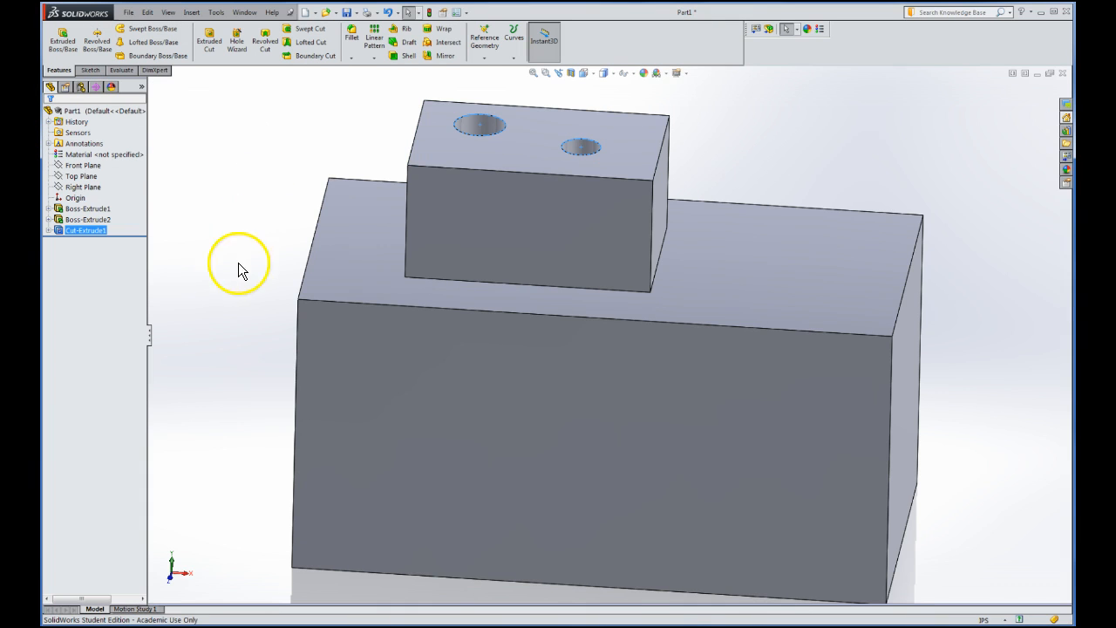
# Inspect the base, boss and cut features, checking both holes from below and above
pyautogui.keyDown('ctrl'); pyautogui.click(91, 209); pyautogui.keyUp('ctrl')
pyautogui.click(96, 219)
pyautogui.click(89, 230)
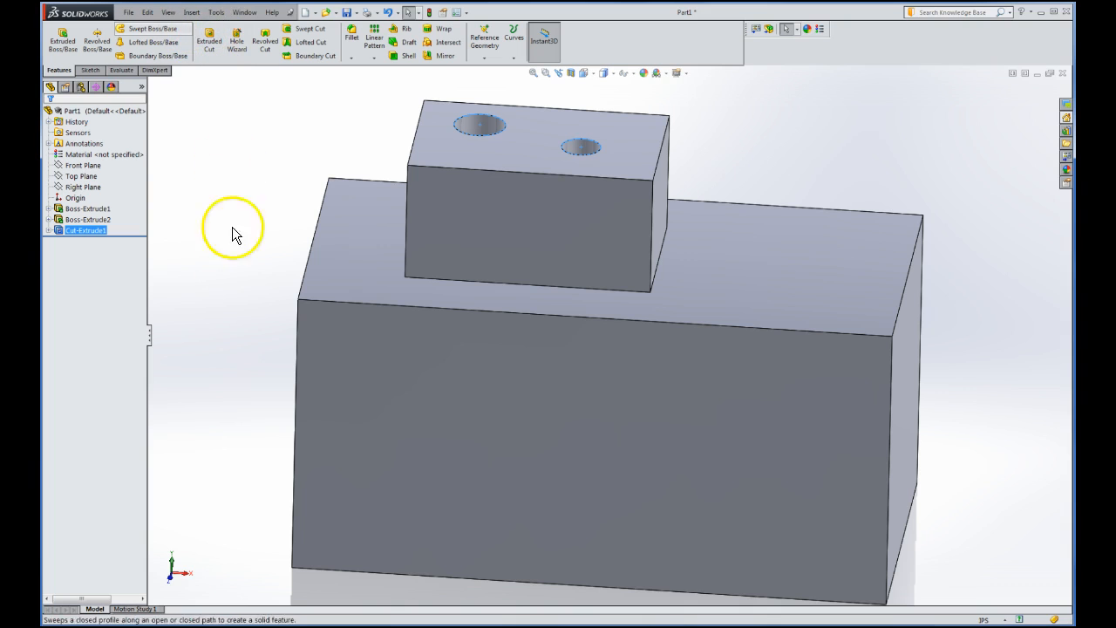
pyautogui.moveTo(217, 322); pyautogui.dragTo(235, 115, button='middle')
pyautogui.moveTo(245, 311); pyautogui.dragTo(229, 235, button='middle')
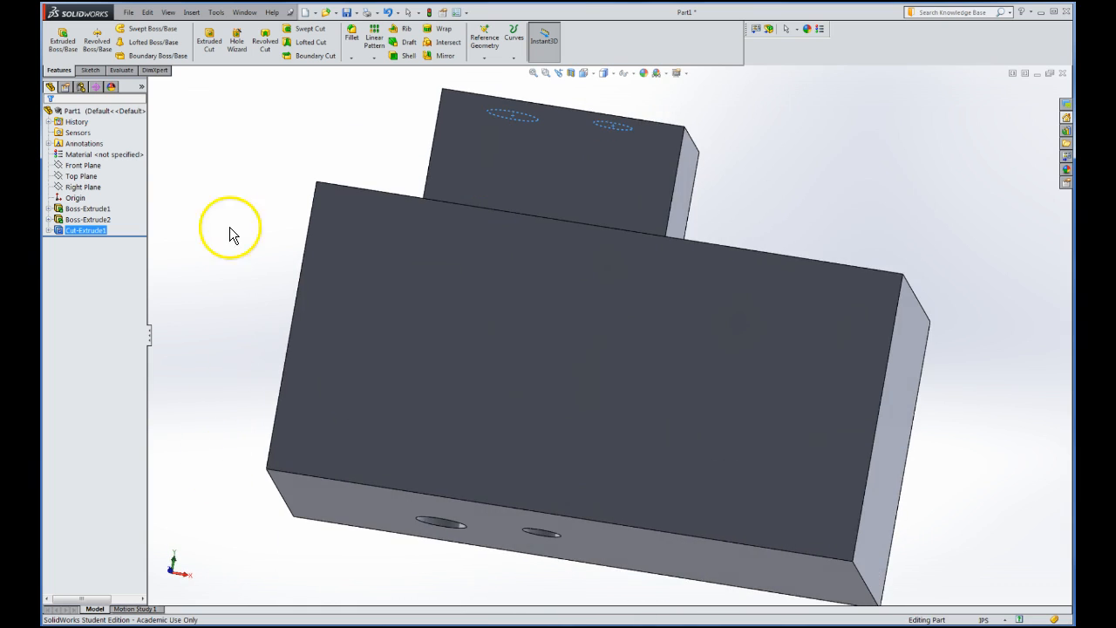
pyautogui.moveTo(249, 323)
pyautogui.mouseDown(button='middle')
pyautogui.moveTo(239, 364)
pyautogui.moveTo(204, 291)
pyautogui.moveTo(236, 294)
pyautogui.moveTo(221, 300)
pyautogui.moveTo(228, 324)
pyautogui.mouseUp(button='middle')
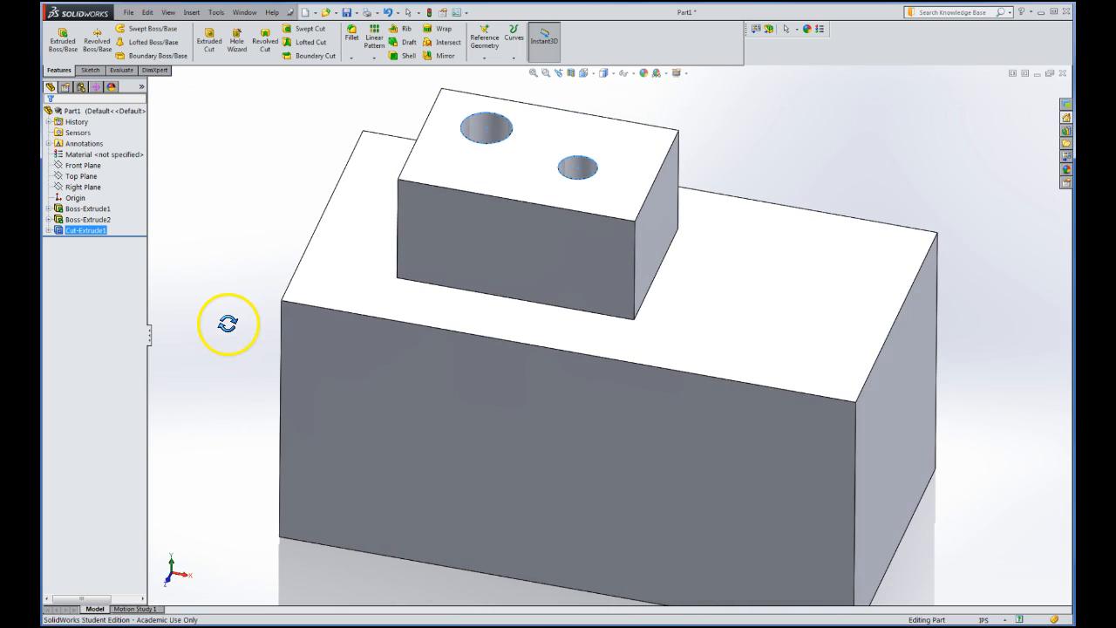
pyautogui.click(214, 266)
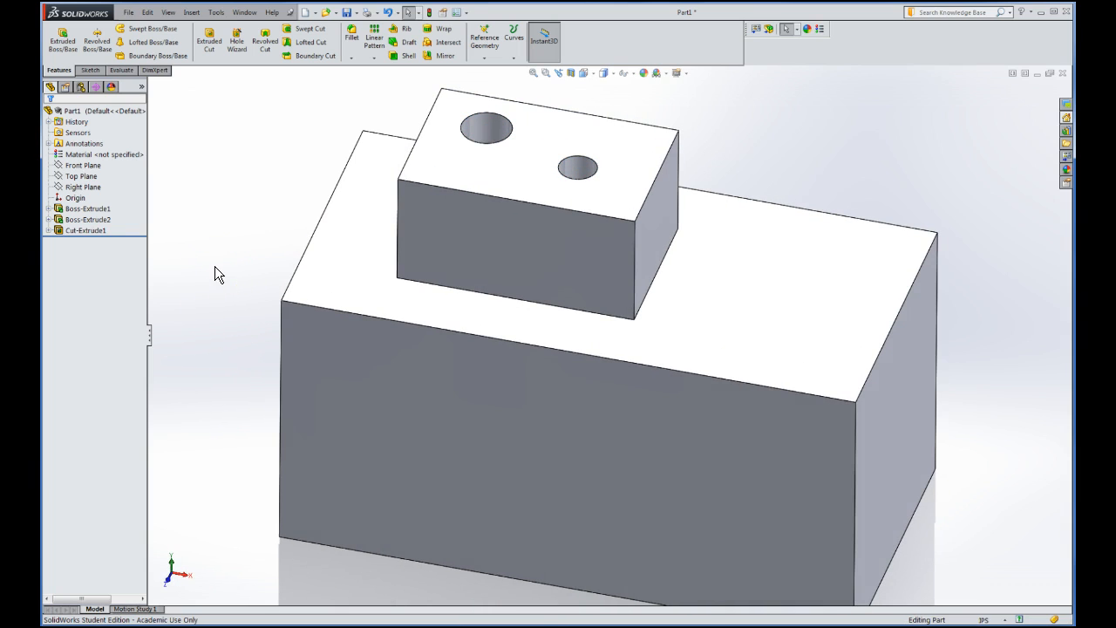
pyautogui.click(215, 266)
pyautogui.click(203, 151)
pyautogui.click(62, 44)
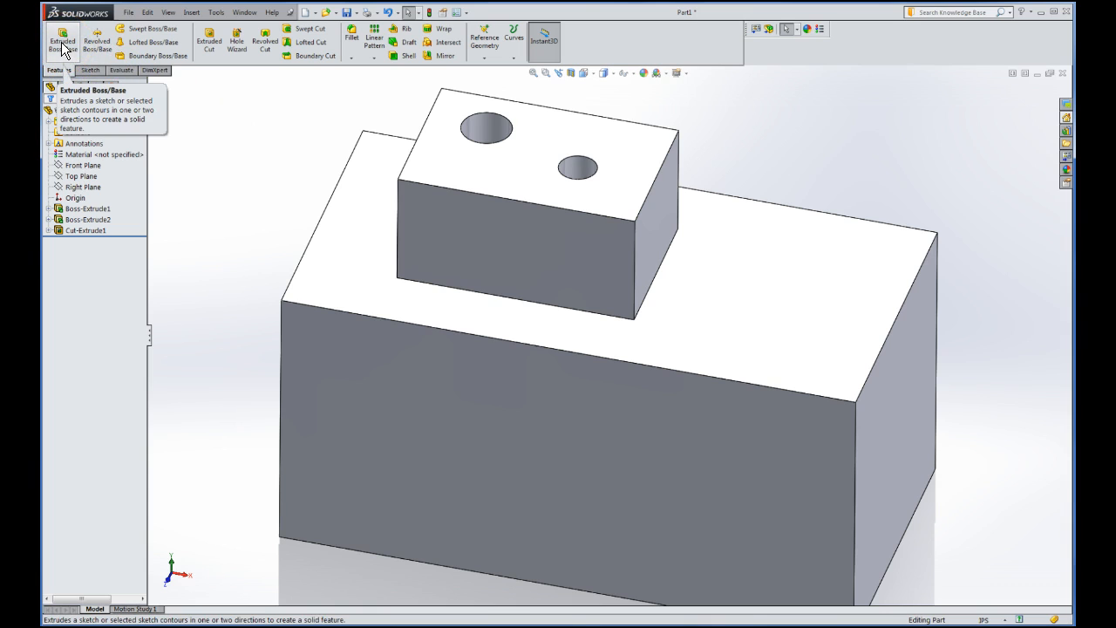
pyautogui.click(456, 158)
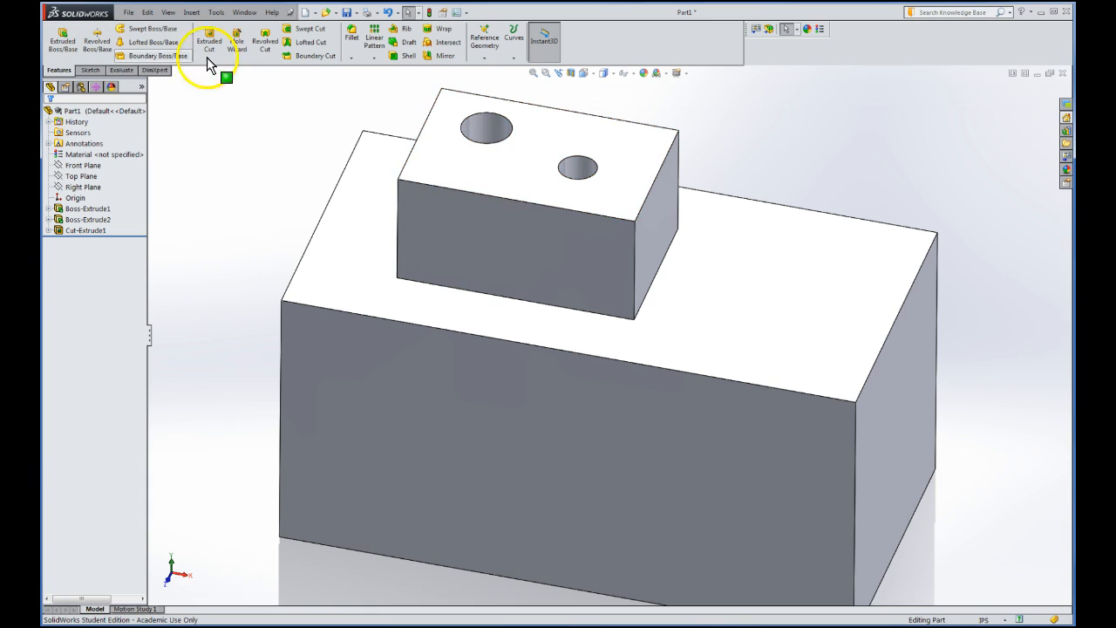
pyautogui.click(91, 71)
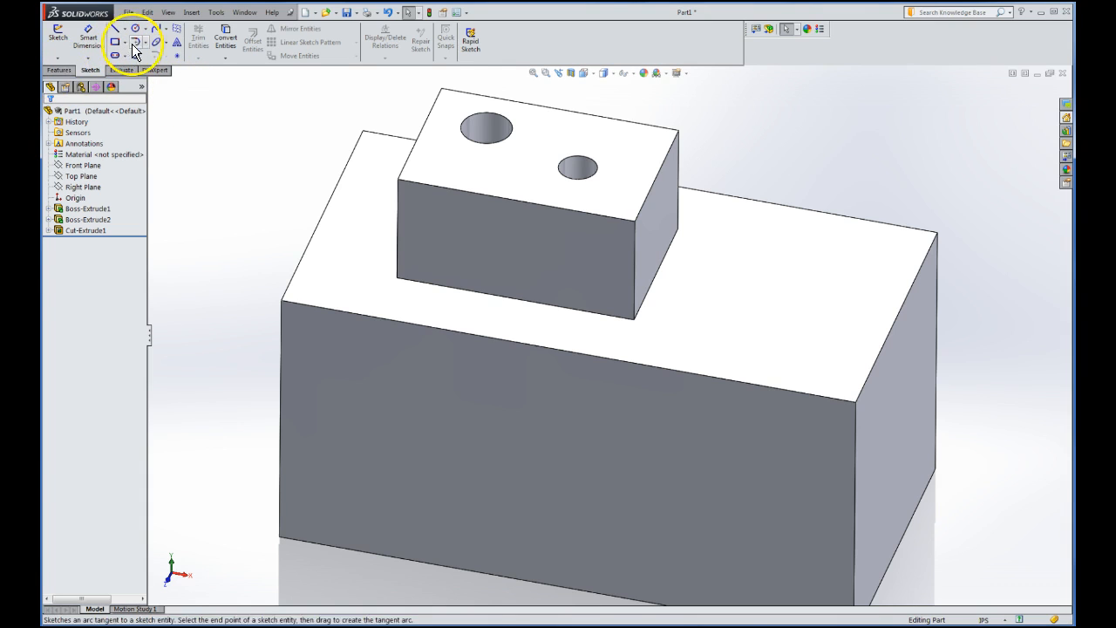
pyautogui.click(57, 71)
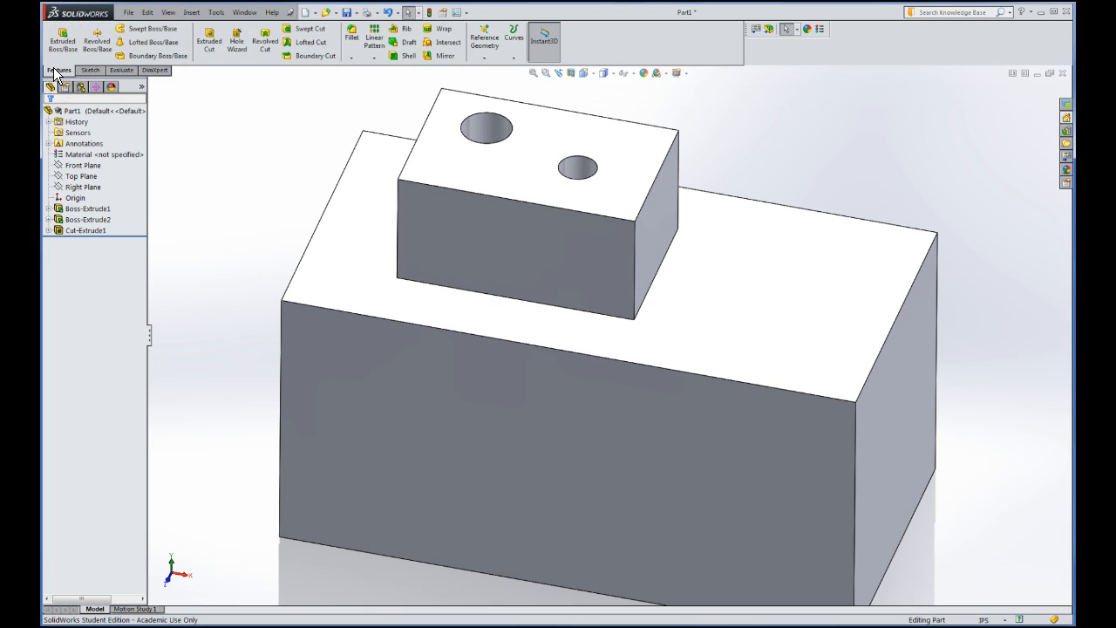
pyautogui.click(87, 144)
pyautogui.click(197, 214)
pyautogui.click(219, 189)
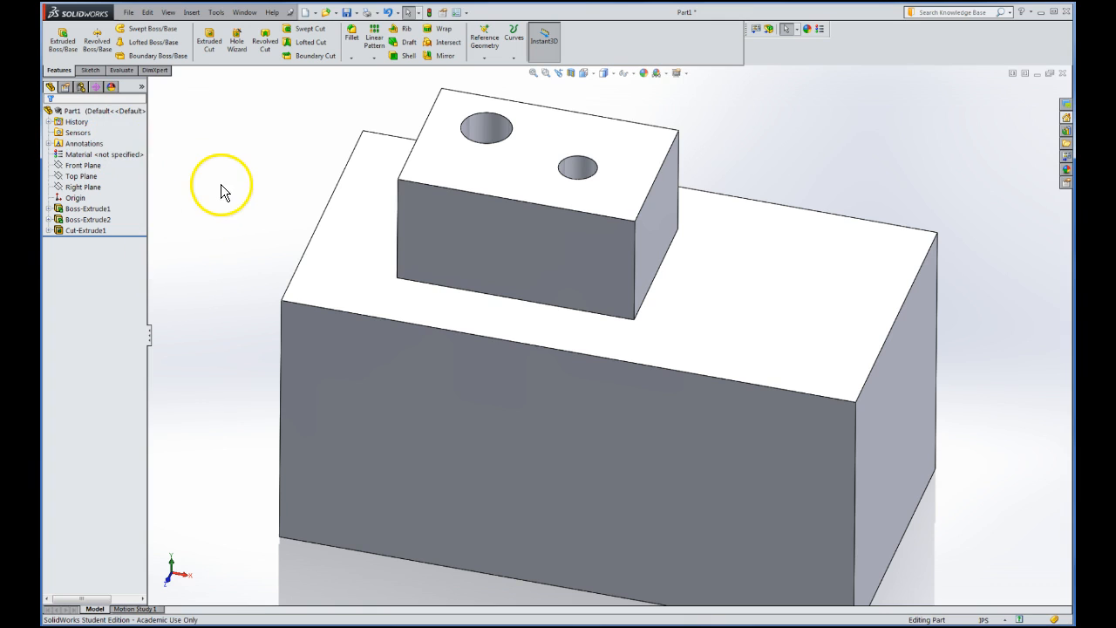